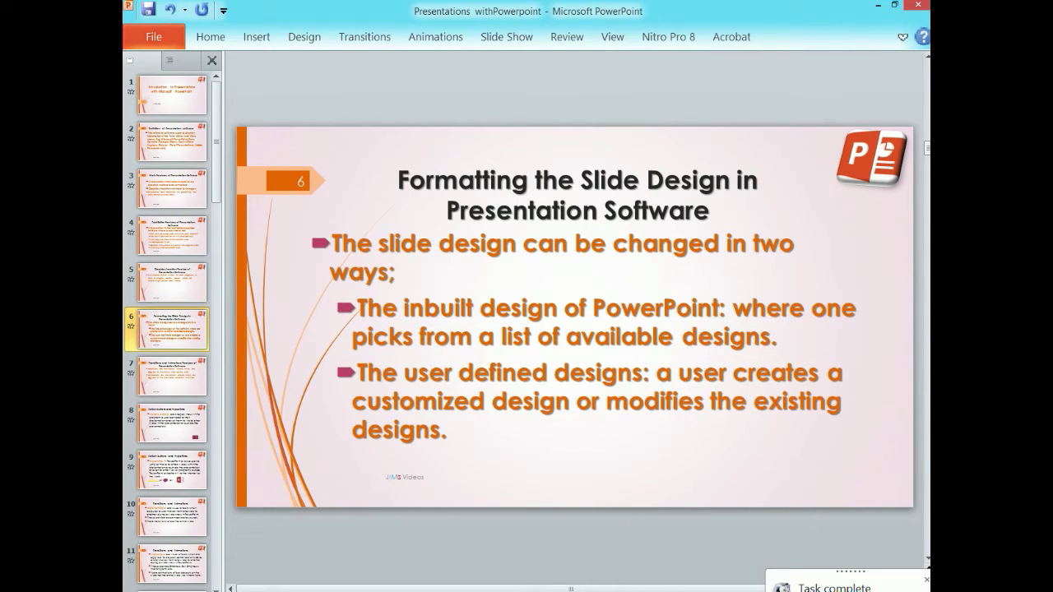
# - Look through slides 2 to 4 of the COMPUTER HARDWARE sample tutorial presentation, and return to the Presentations withPowerpoint file
pyautogui.click(622, 568)
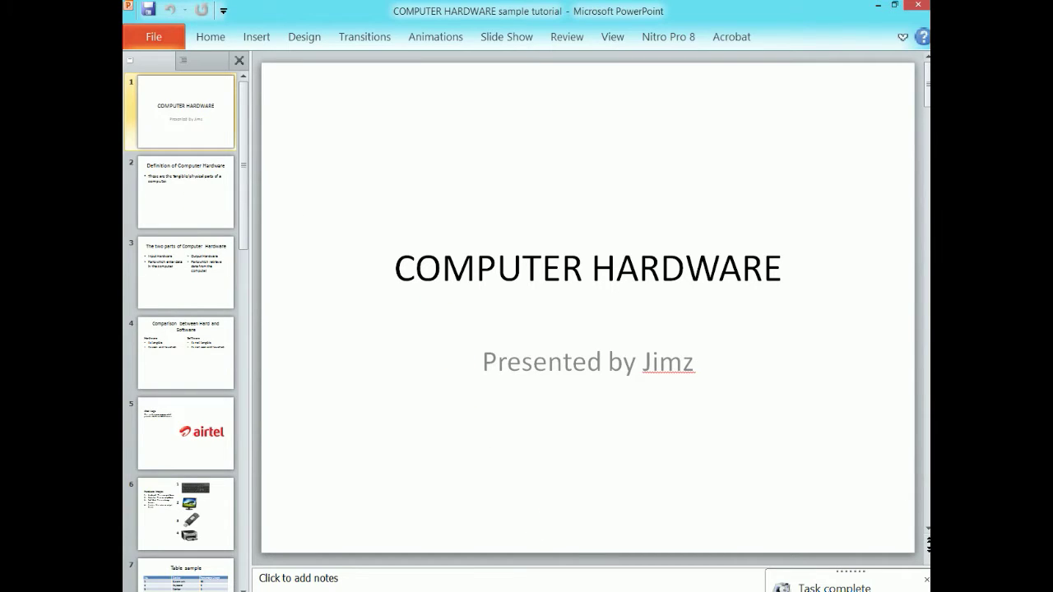
pyautogui.click(158, 223)
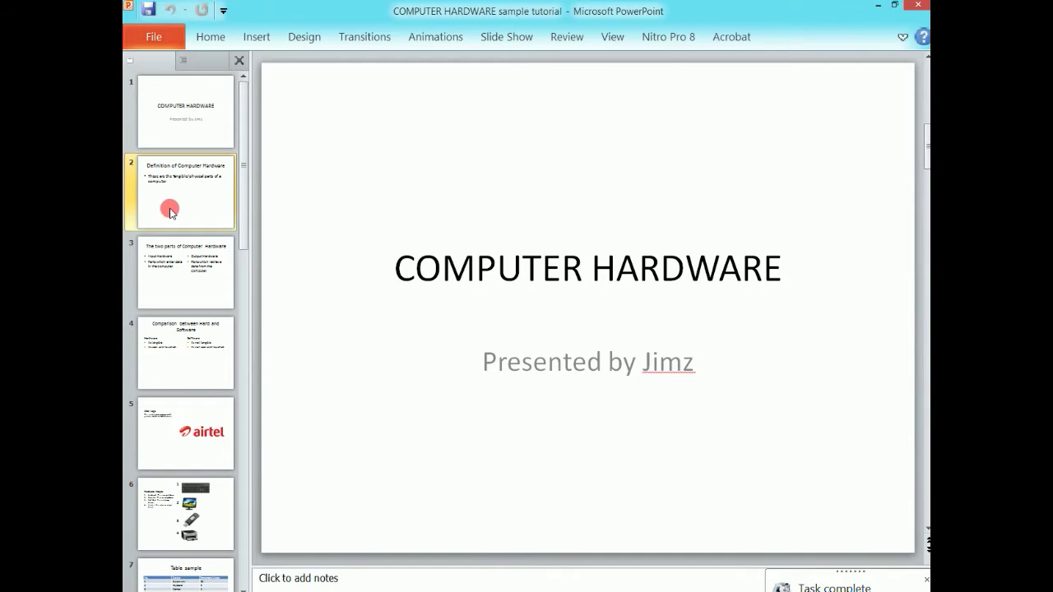
pyautogui.click(189, 265)
pyautogui.click(235, 385)
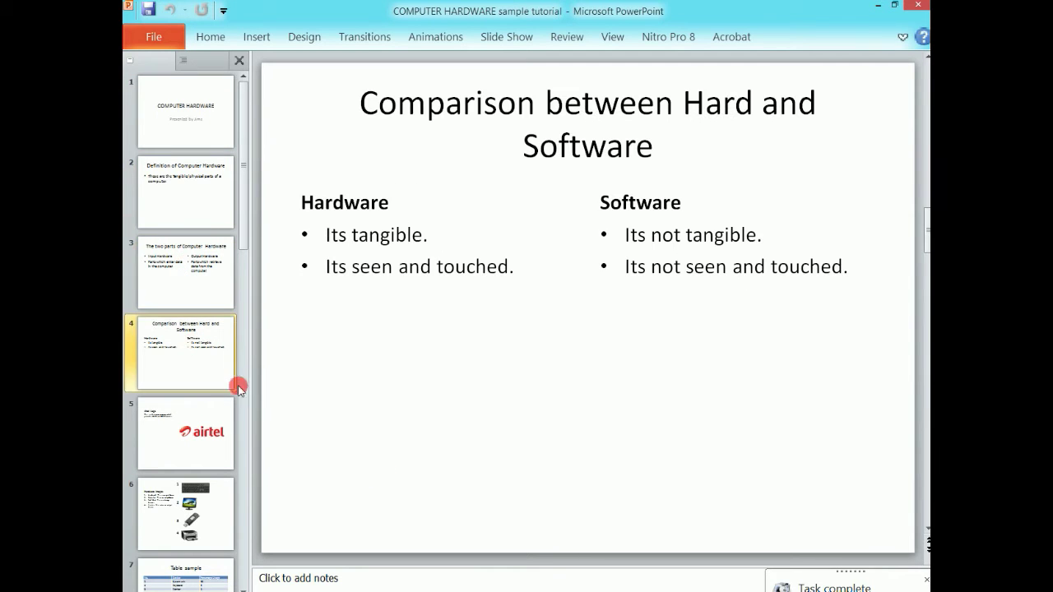
pyautogui.click(535, 566)
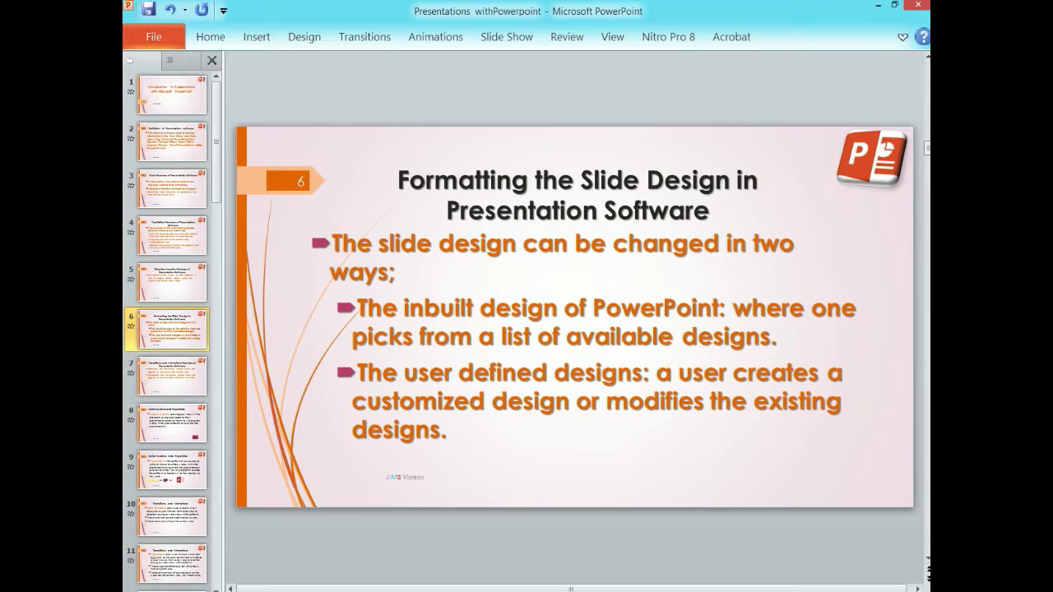
# - Switch to the COMPUTER HARDWARE sample tutorial presentation and display its title slide
pyautogui.moveTo(573, 588)
pyautogui.click(621, 584)
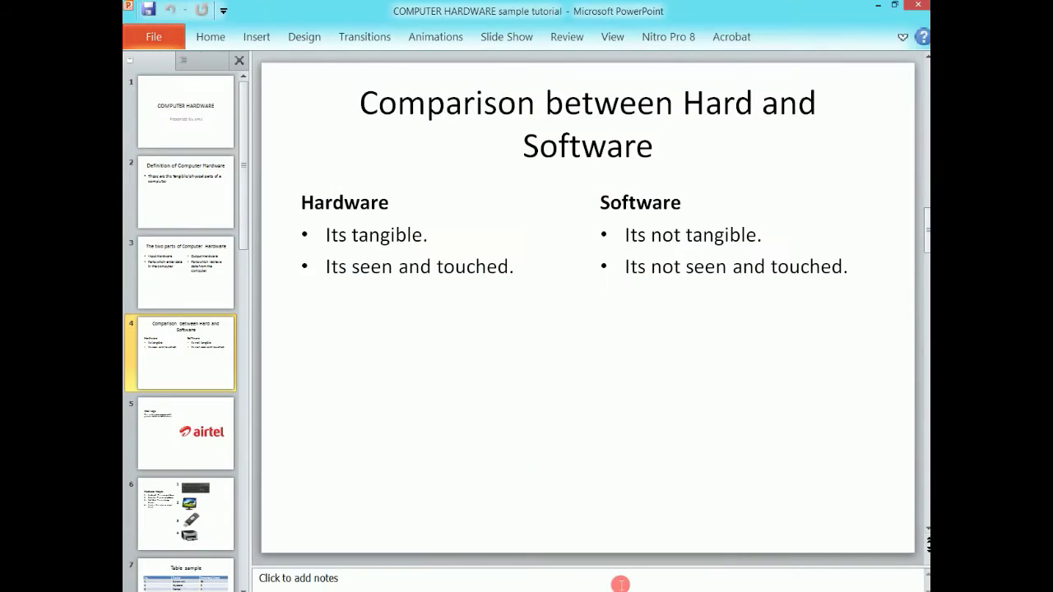
pyautogui.click(161, 110)
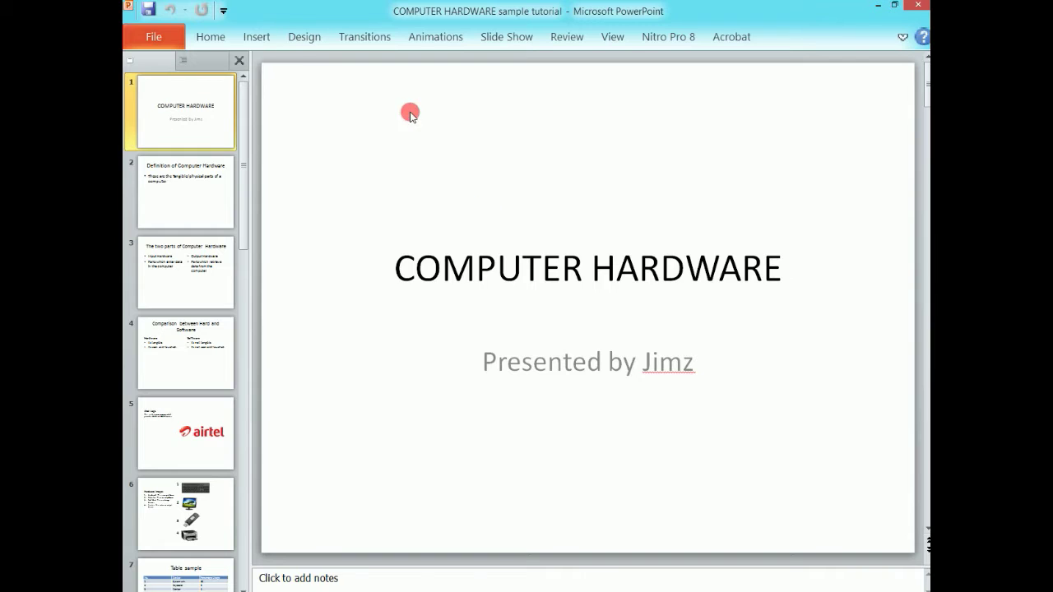
# - Apply the built-in white theme with blue and orange diagonal shapes to the whole presentation
pyautogui.click(316, 38)
pyautogui.click(315, 38)
pyautogui.click(310, 38)
pyautogui.click(311, 41)
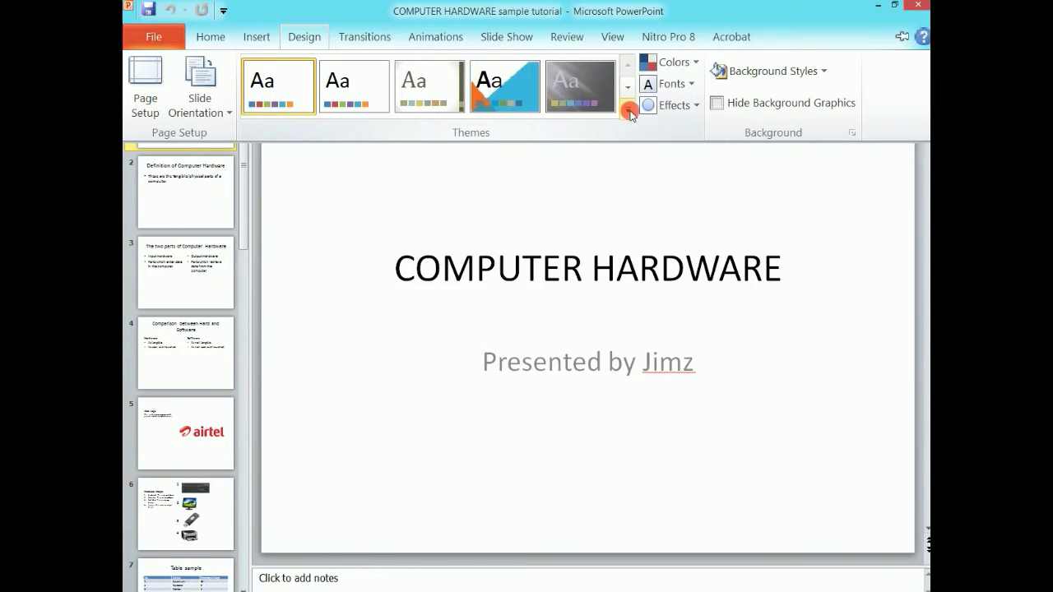
pyautogui.click(628, 109)
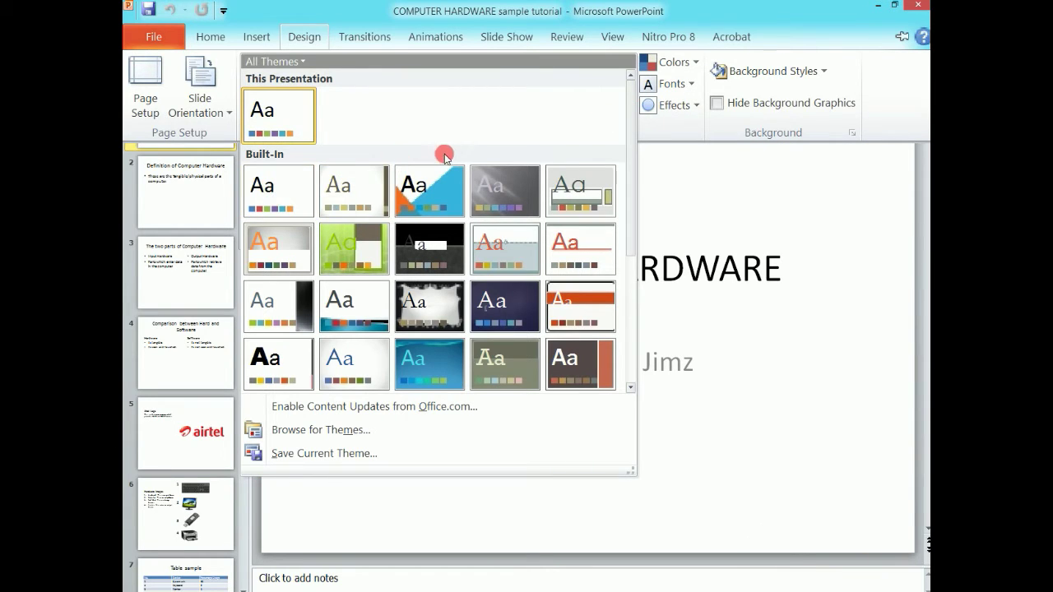
pyautogui.click(416, 197)
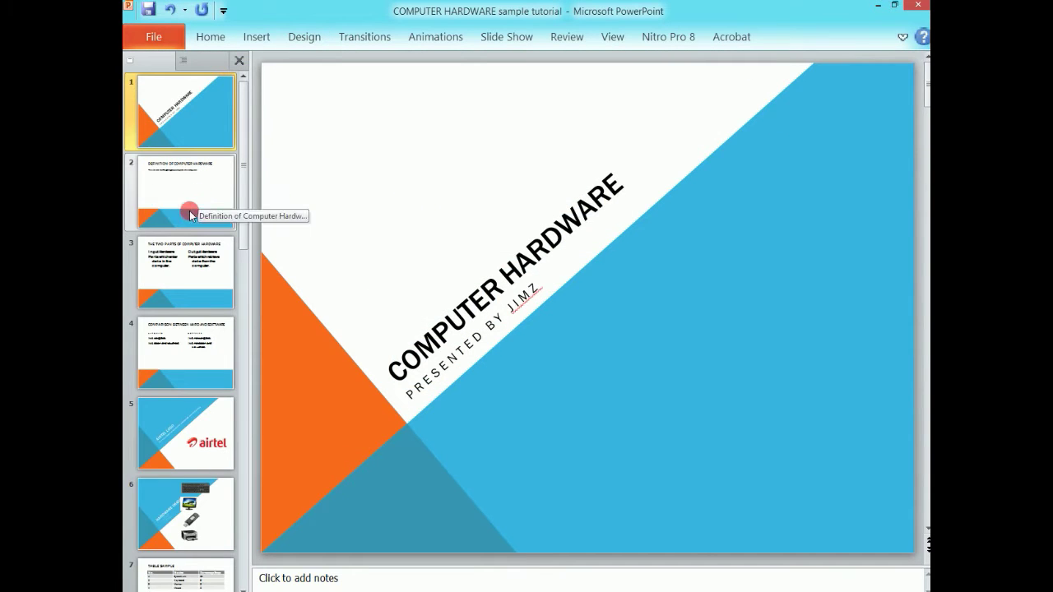
# - Review slides 2 to 10 to see how the blue and orange theme affects their layouts
pyautogui.click(188, 217)
pyautogui.click(187, 266)
pyautogui.click(173, 342)
pyautogui.click(164, 432)
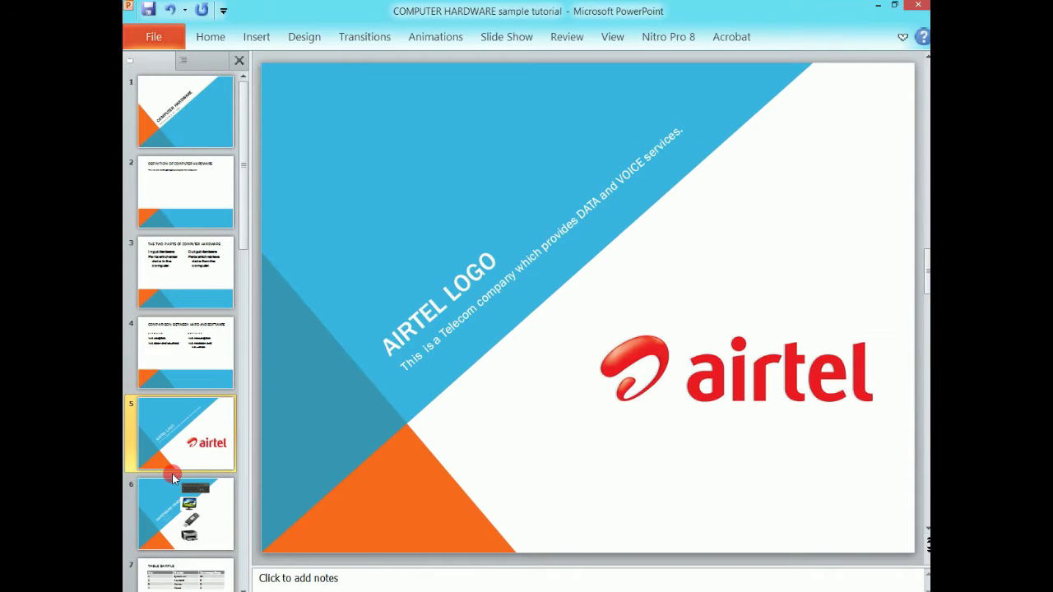
pyautogui.click(185, 506)
pyautogui.click(200, 574)
pyautogui.scroll(-3, 148, 535)
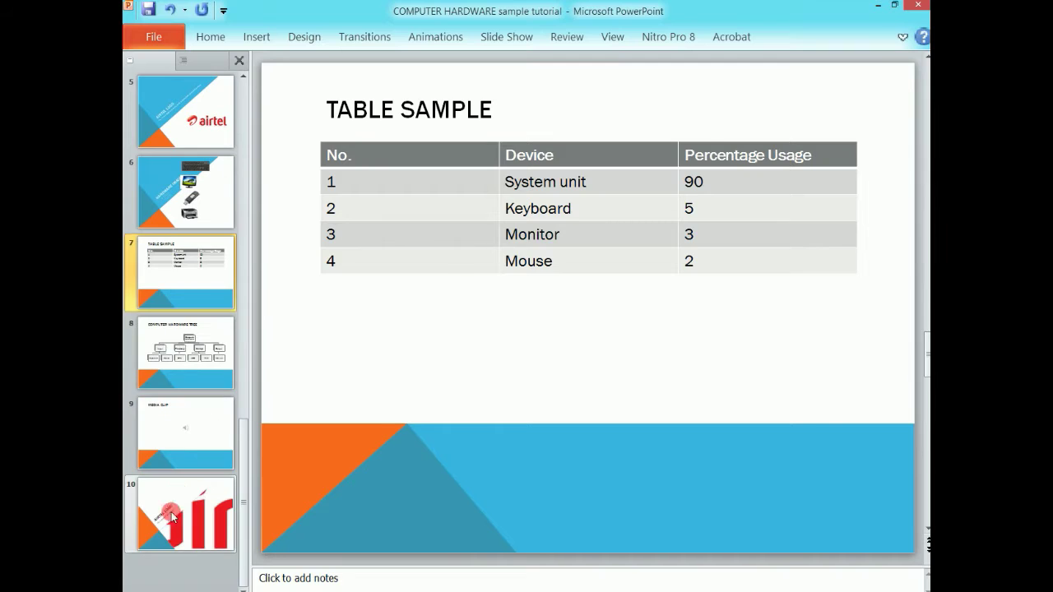
pyautogui.click(177, 494)
pyautogui.click(173, 448)
pyautogui.click(166, 364)
pyautogui.click(173, 263)
pyautogui.click(183, 193)
pyautogui.click(191, 111)
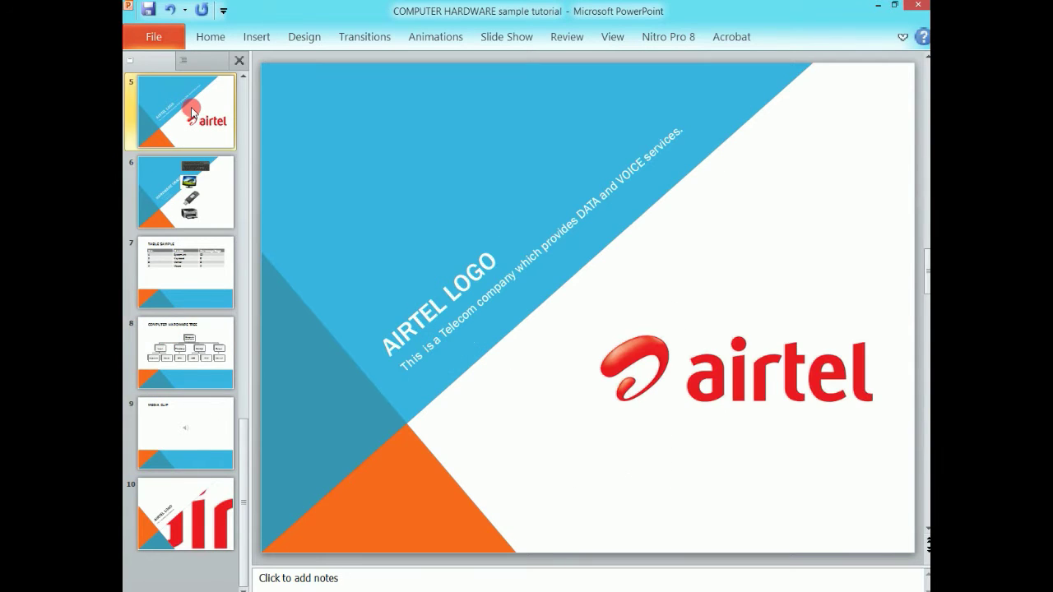
# - Apply the Apex theme to the whole presentation and look over the slide thumbnails
pyautogui.scroll(4, 192, 122)
pyautogui.click(319, 41)
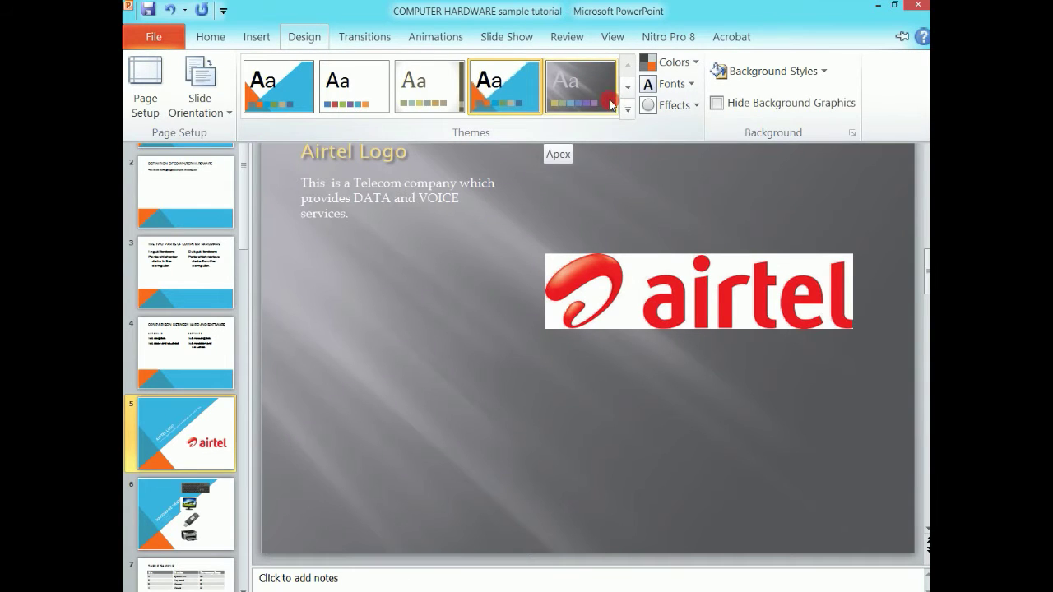
pyautogui.click(612, 104)
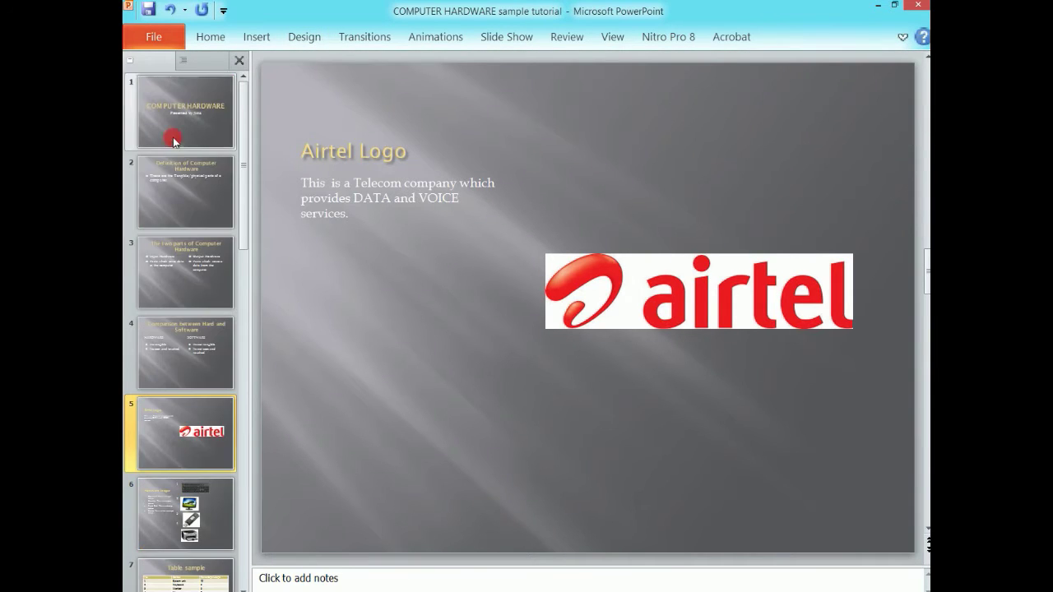
pyautogui.scroll(-1, 195, 212)
pyautogui.scroll(-3, 194, 216)
pyautogui.scroll(4, 177, 136)
# - From the title slide, apply the built-in dark grey theme with large curved arcs, and review slides 2 to 7
pyautogui.click(178, 127)
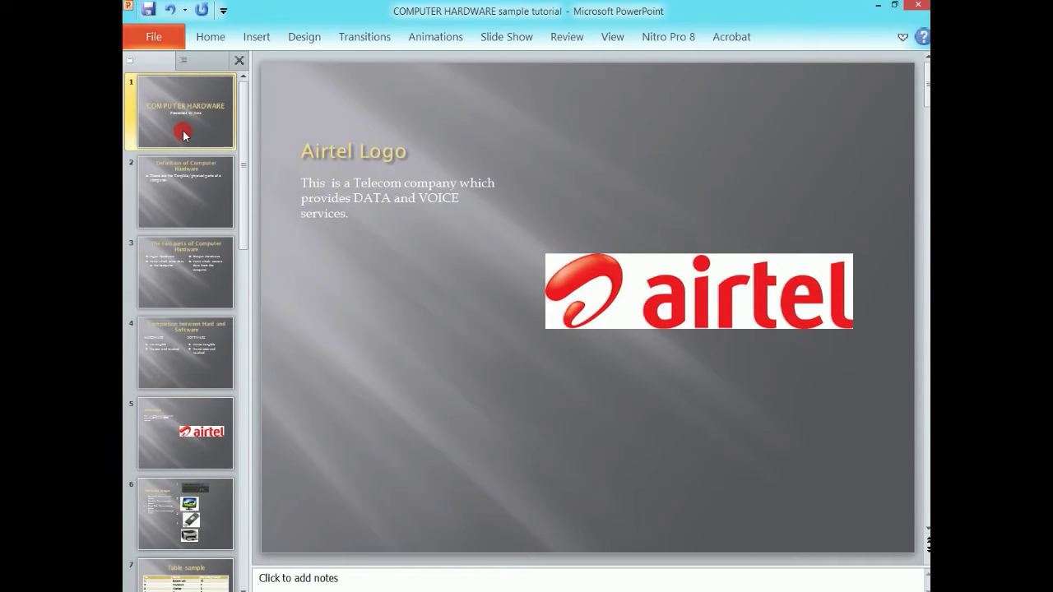
pyautogui.click(304, 37)
pyautogui.click(625, 113)
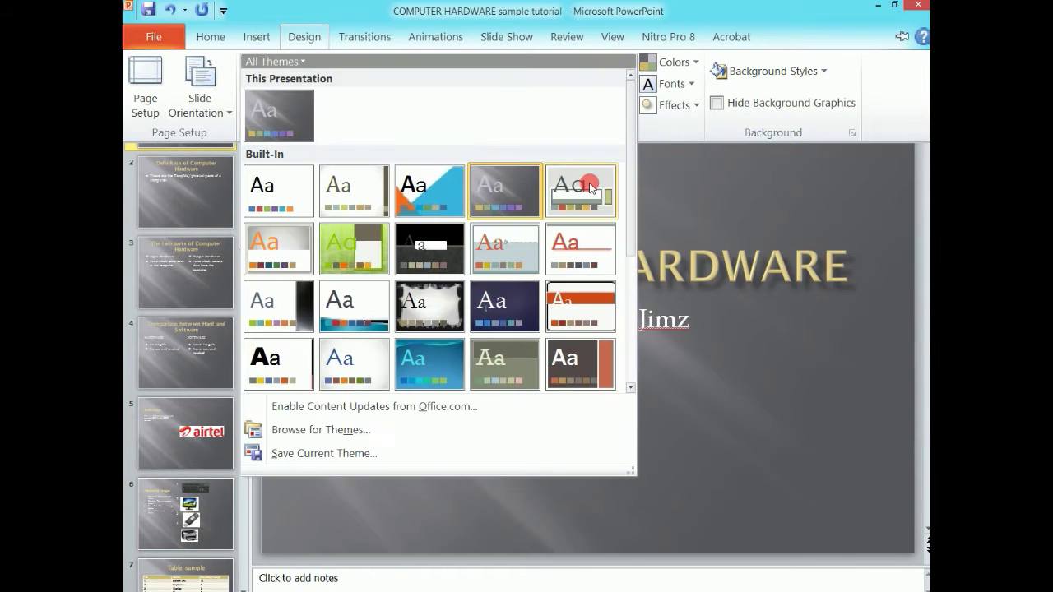
pyautogui.scroll(-3, 580, 194)
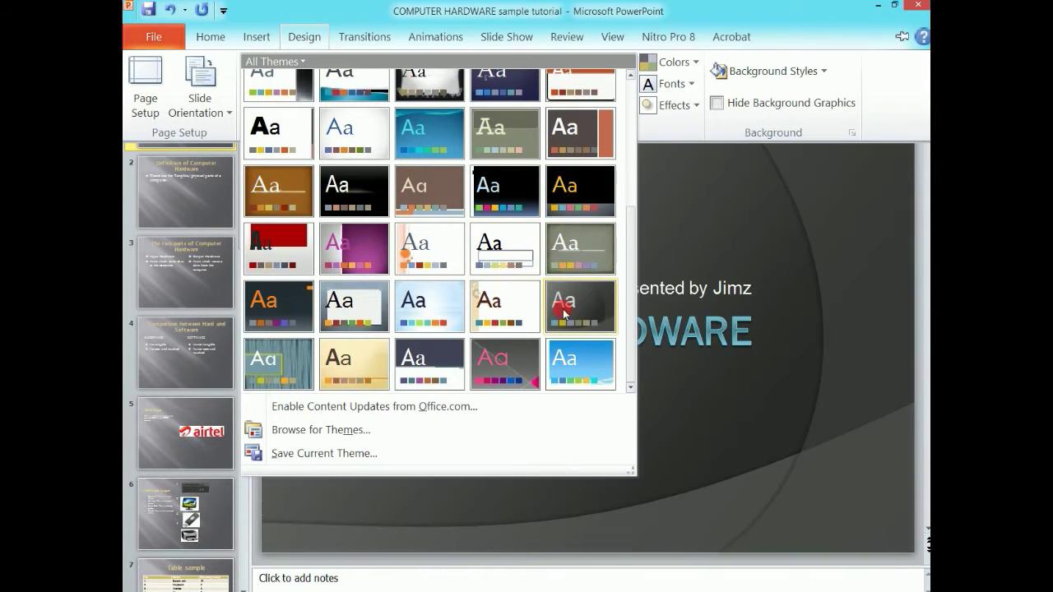
pyautogui.click(576, 306)
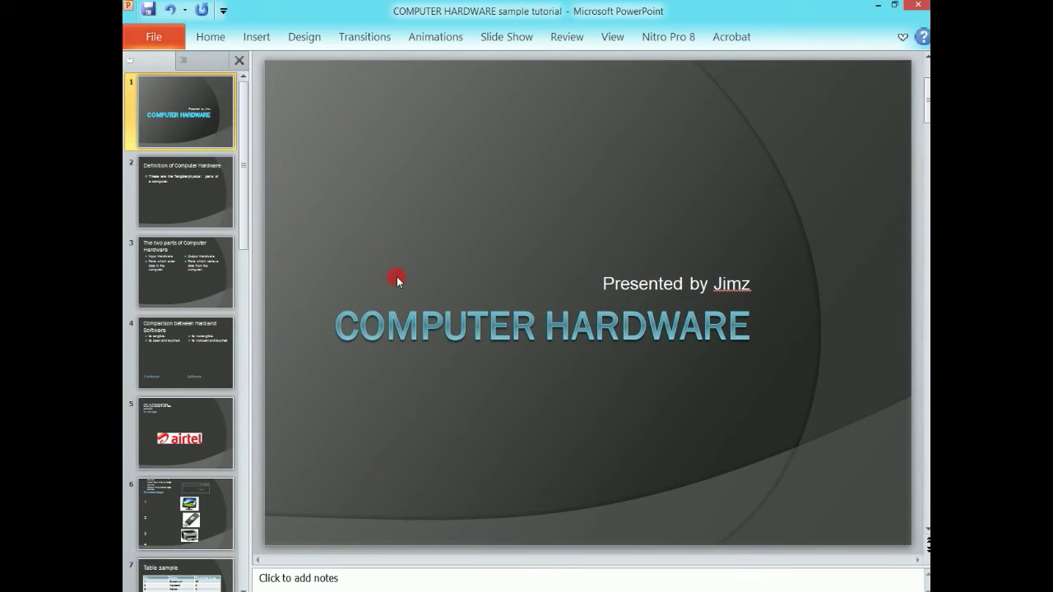
pyautogui.click(228, 195)
pyautogui.click(193, 268)
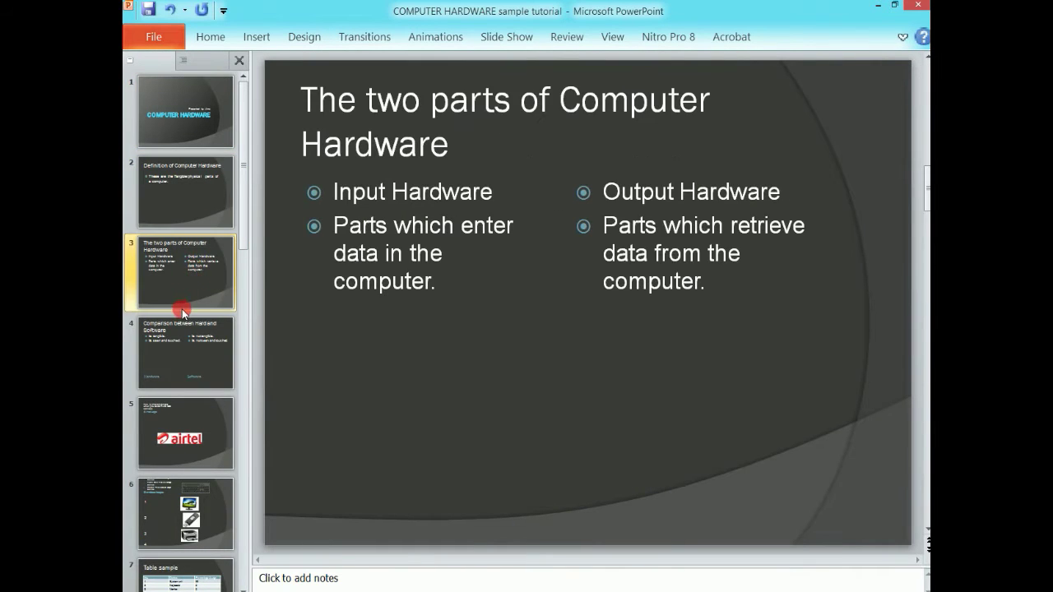
pyautogui.click(180, 353)
pyautogui.click(195, 421)
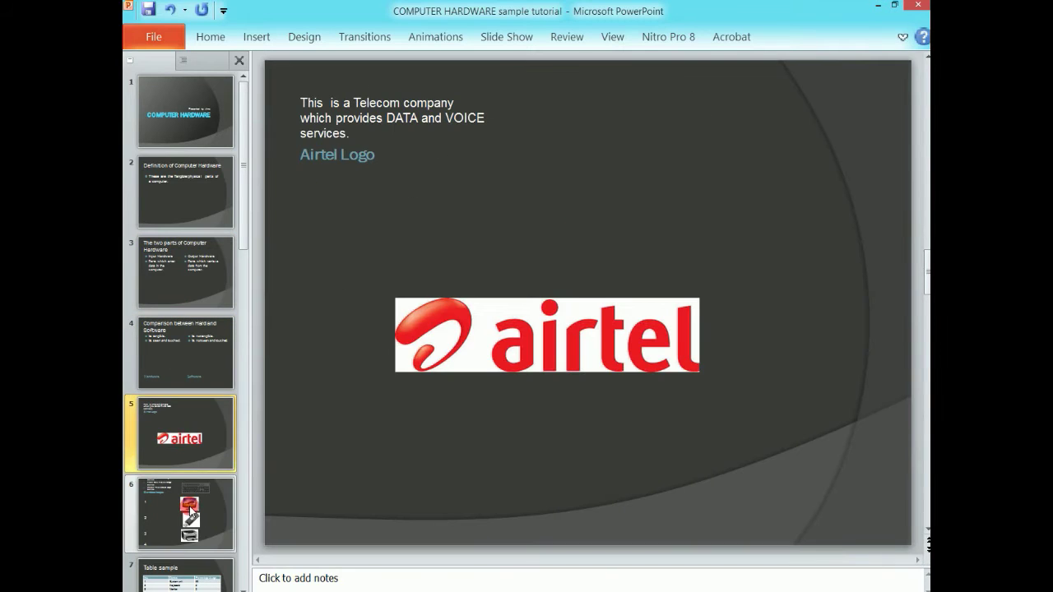
pyautogui.click(191, 512)
pyautogui.click(176, 564)
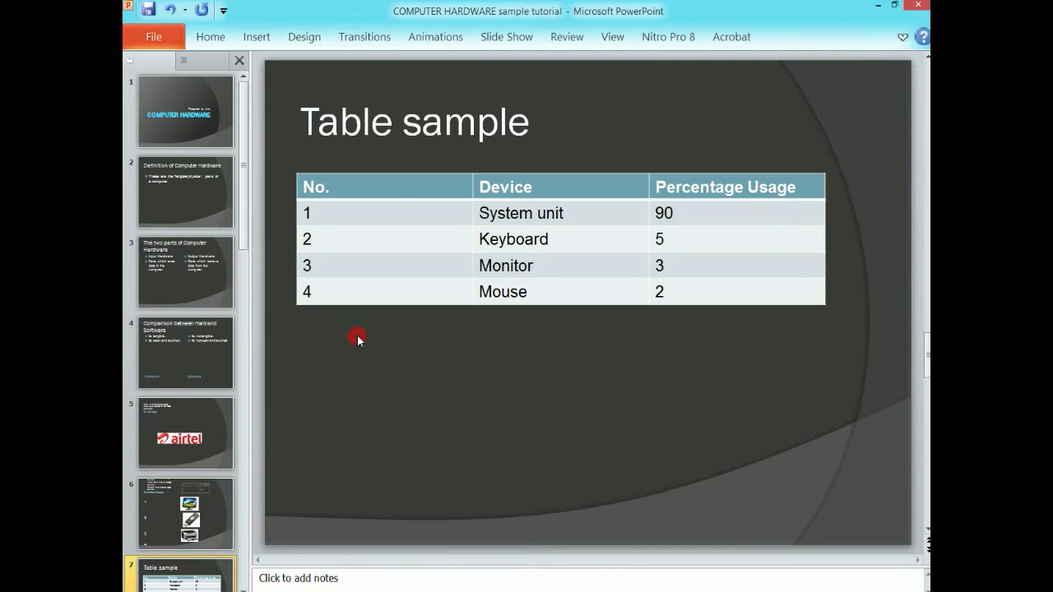
# - Apply the built-in theme with an ornate silver frame on a black background to all slides
pyautogui.click(302, 38)
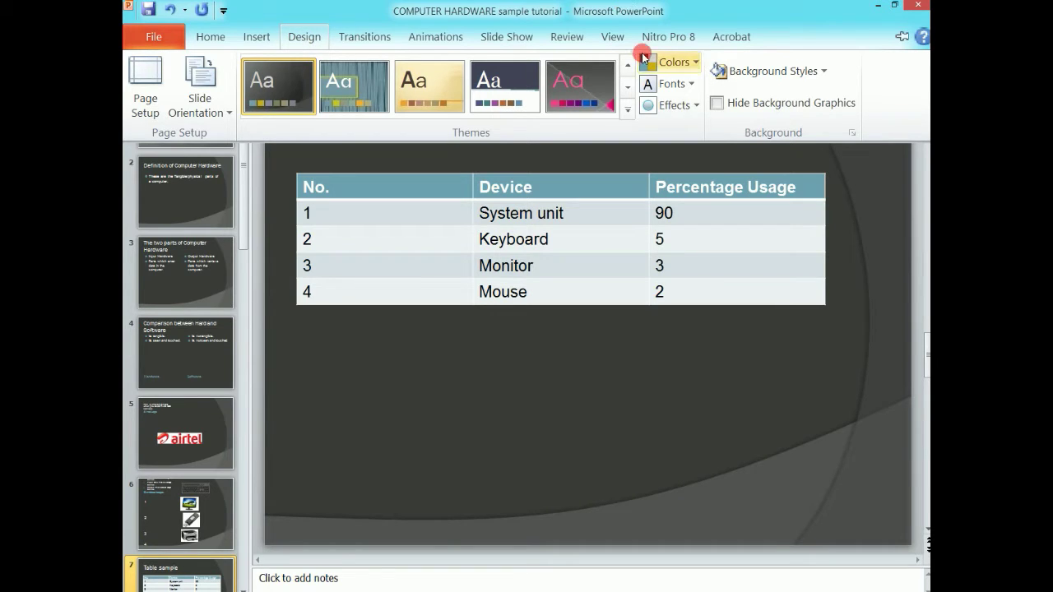
pyautogui.click(627, 109)
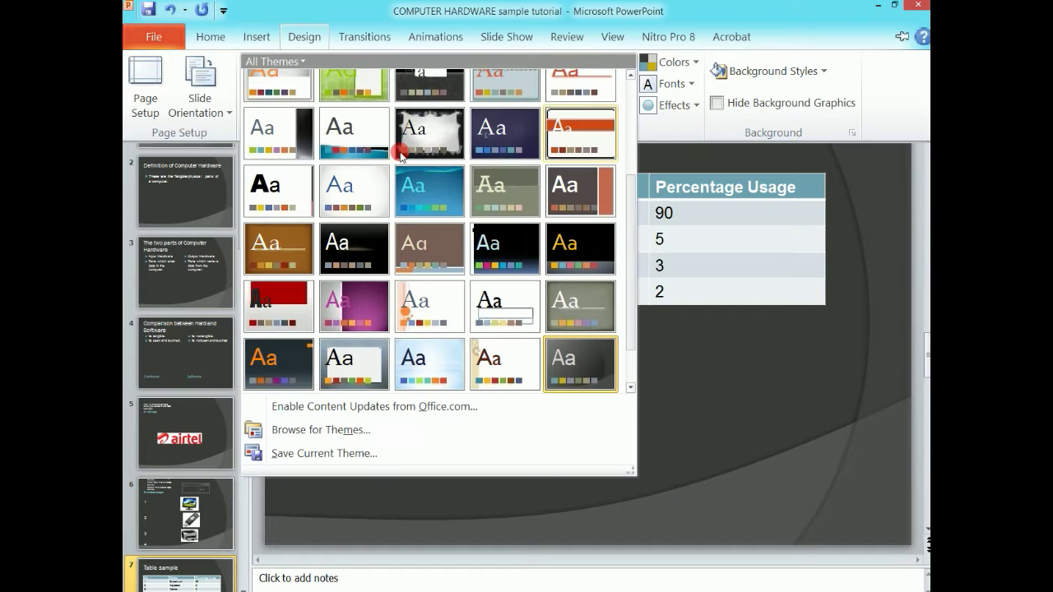
pyautogui.click(429, 133)
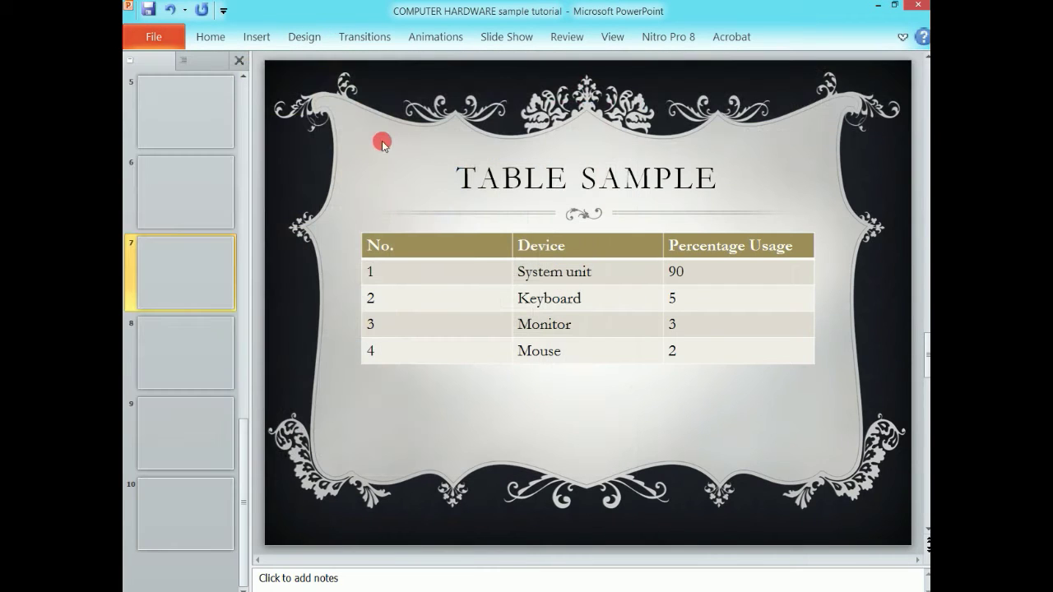
# - Review slides 1 to 6 to check how their text and pictures fit the ornate frame theme
pyautogui.click(180, 124)
pyautogui.scroll(5, 179, 124)
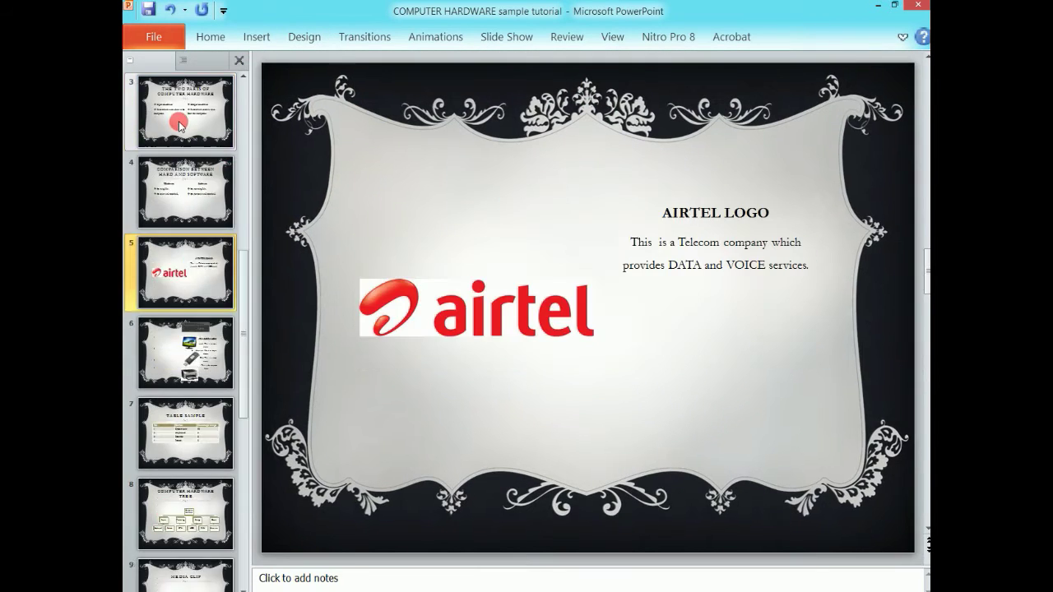
pyautogui.click(182, 120)
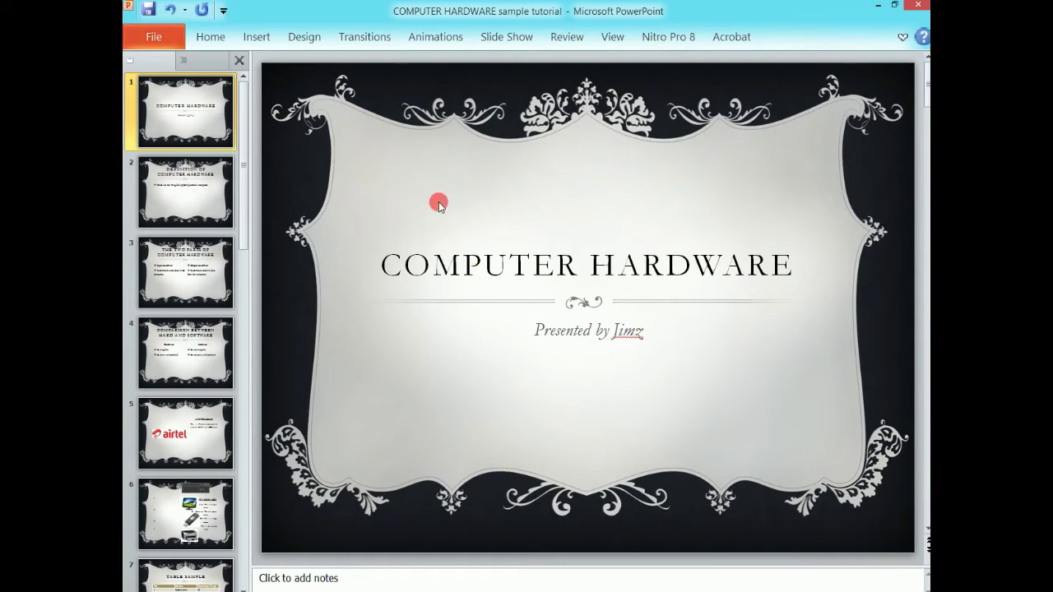
pyautogui.click(161, 191)
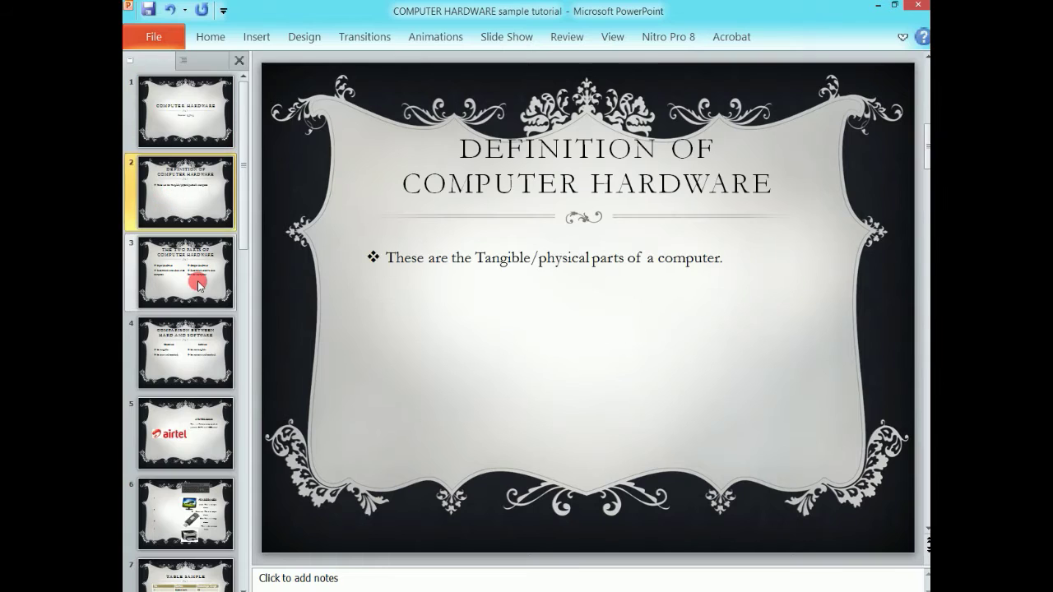
pyautogui.click(198, 286)
pyautogui.click(197, 354)
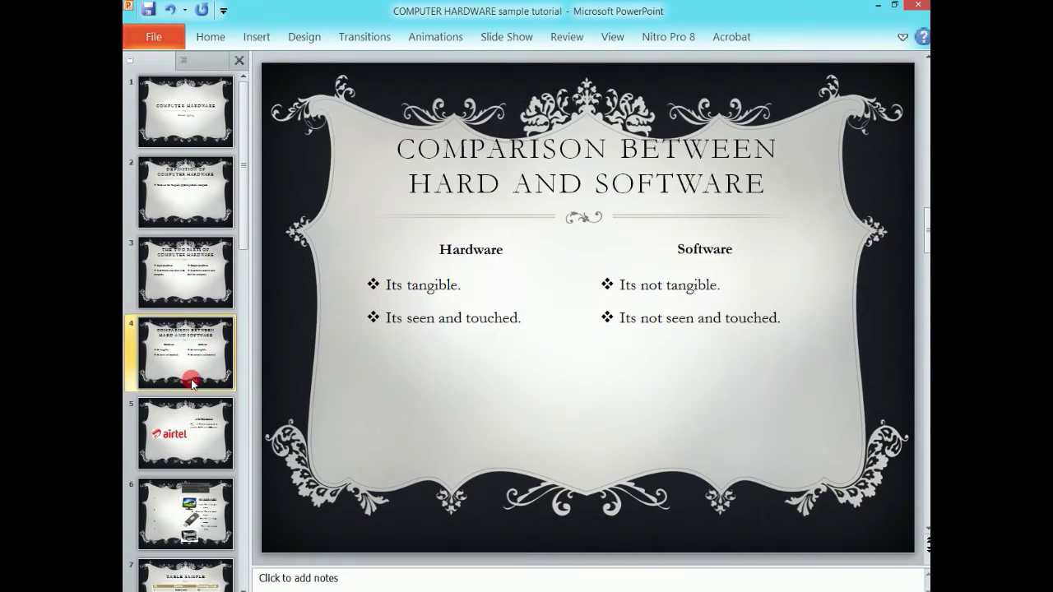
pyautogui.click(197, 457)
pyautogui.click(173, 515)
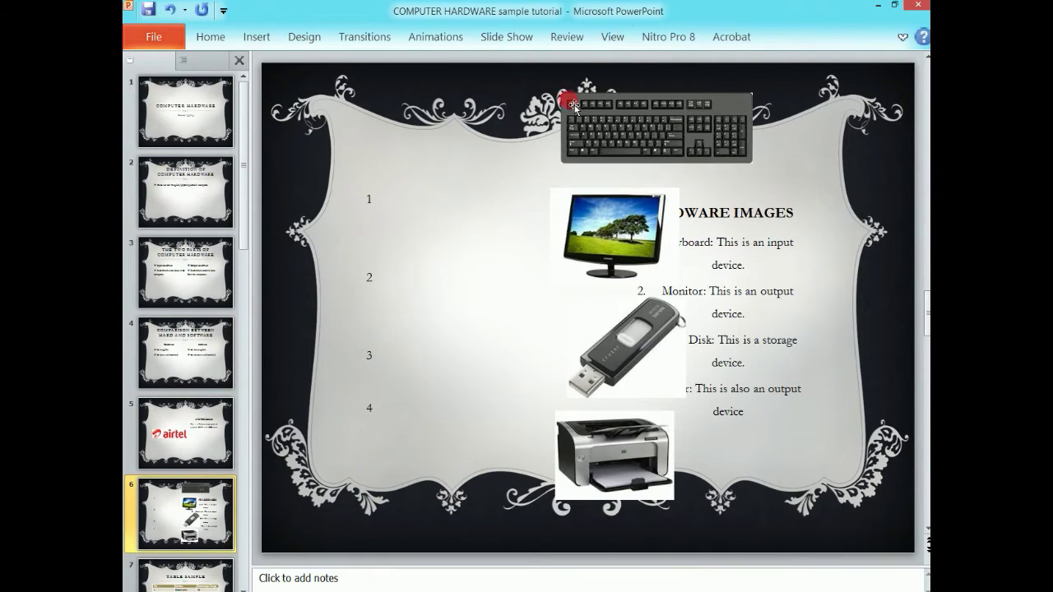
# - Apply the built-in blue wave theme to the whole presentation, and check the title slide and slides 4 and 5
pyautogui.click(304, 36)
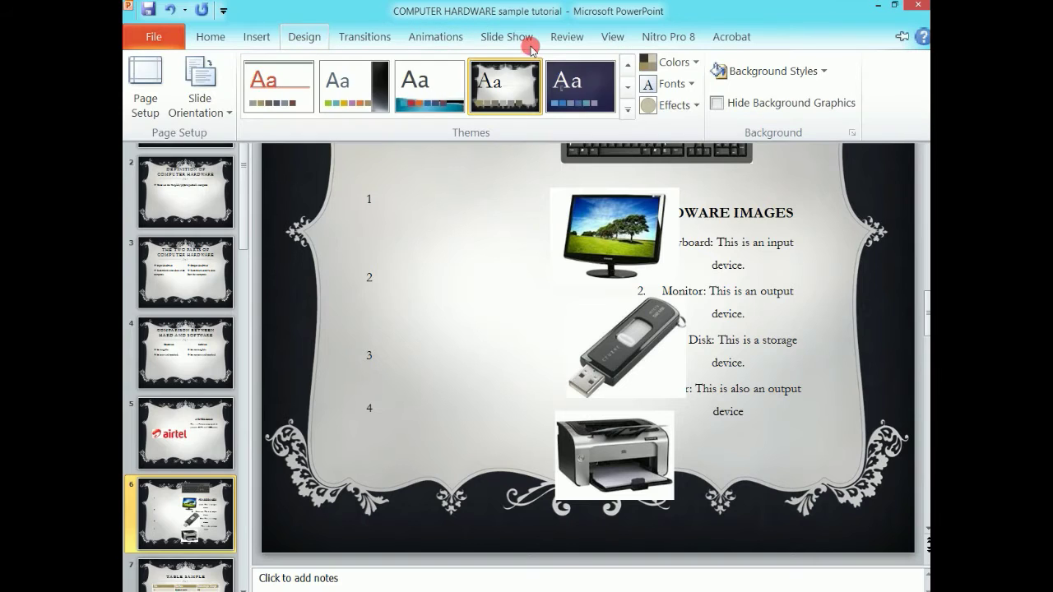
pyautogui.click(625, 108)
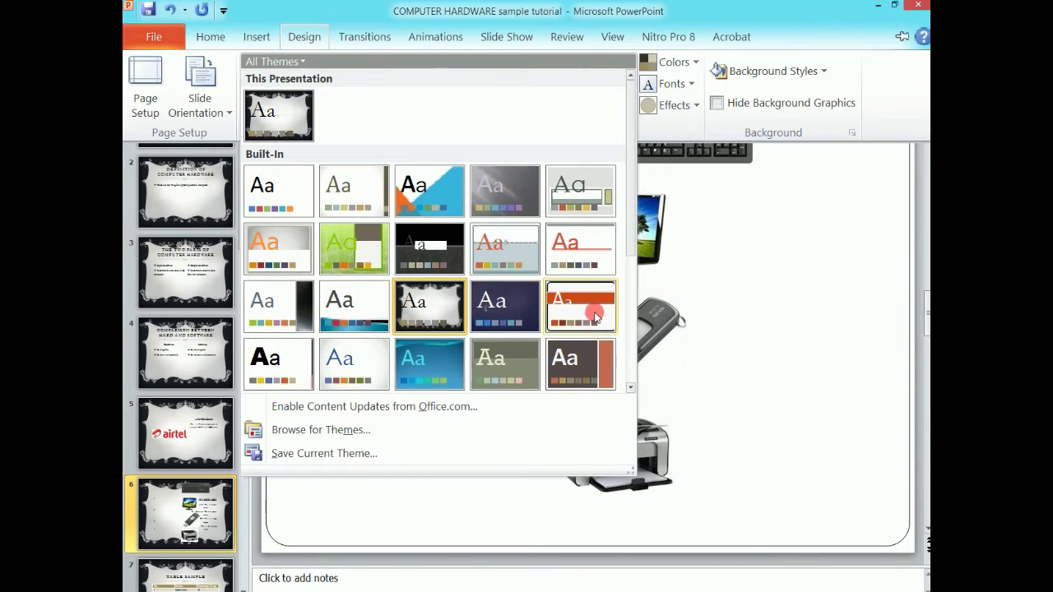
pyautogui.scroll(-2, 558, 323)
pyautogui.click(556, 359)
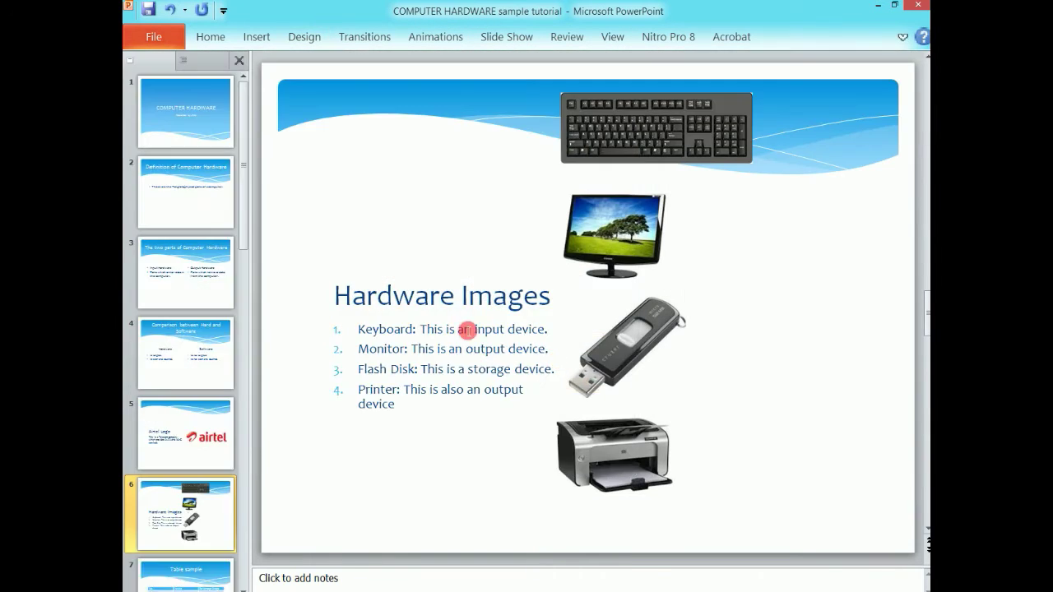
pyautogui.click(180, 111)
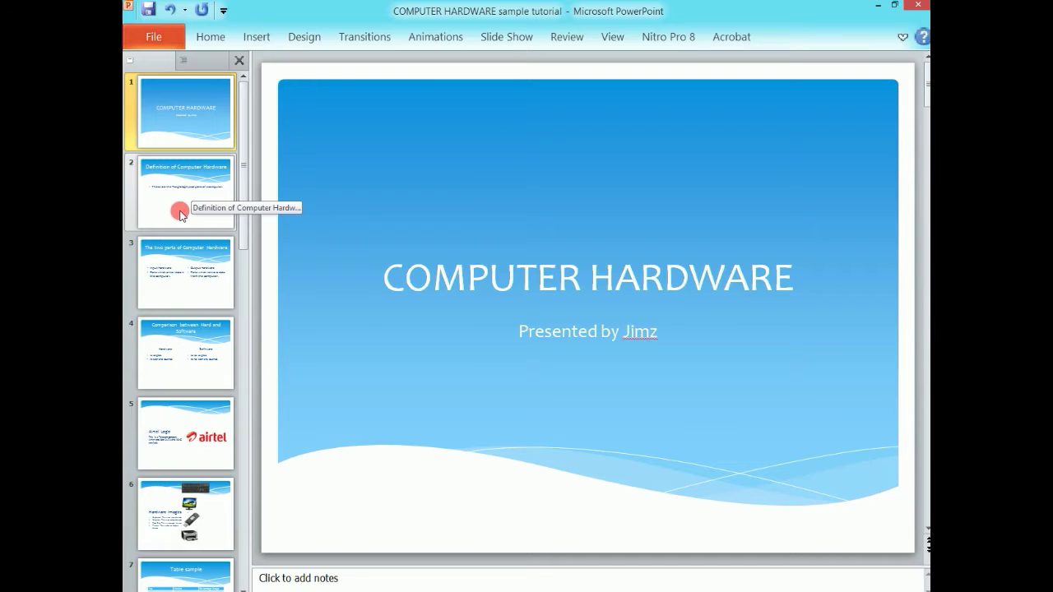
pyautogui.click(186, 325)
pyautogui.click(191, 437)
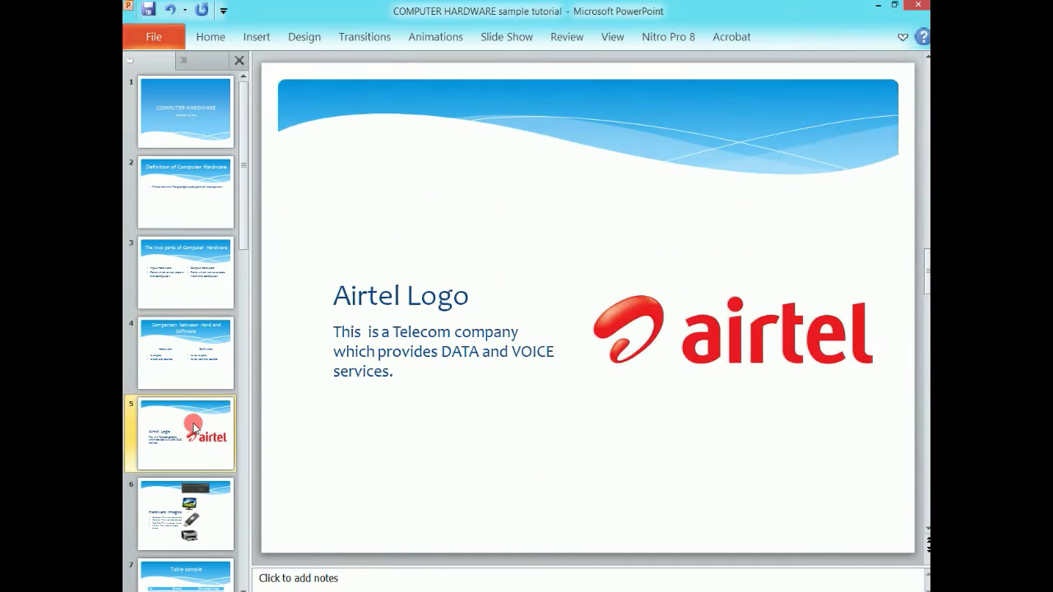
pyautogui.click(191, 103)
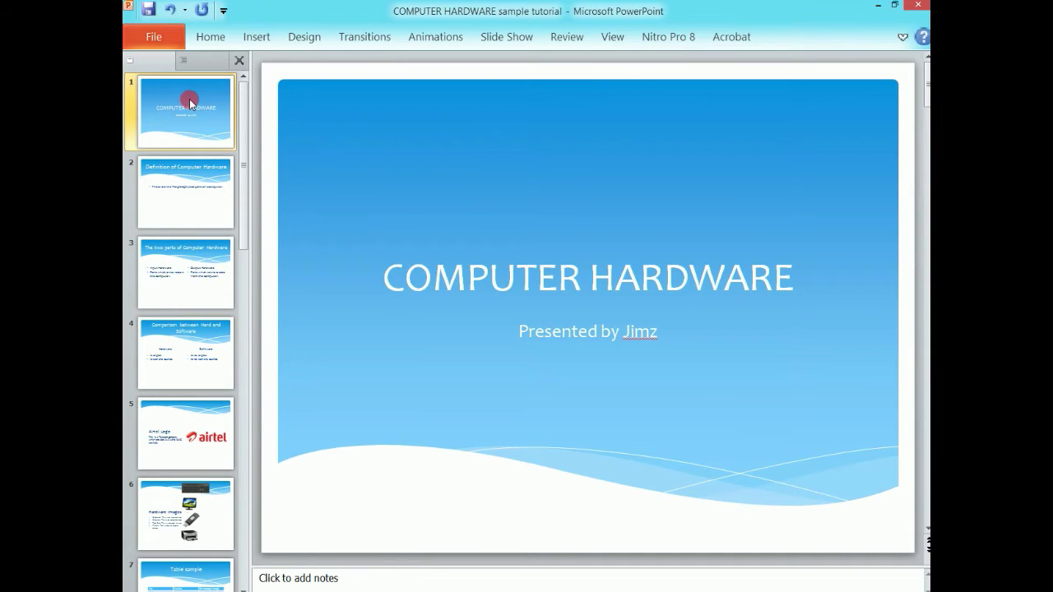
# - Apply the custom jimz1 theme colours to the blue wave design, and check slides 2 to 4
pyautogui.click(304, 35)
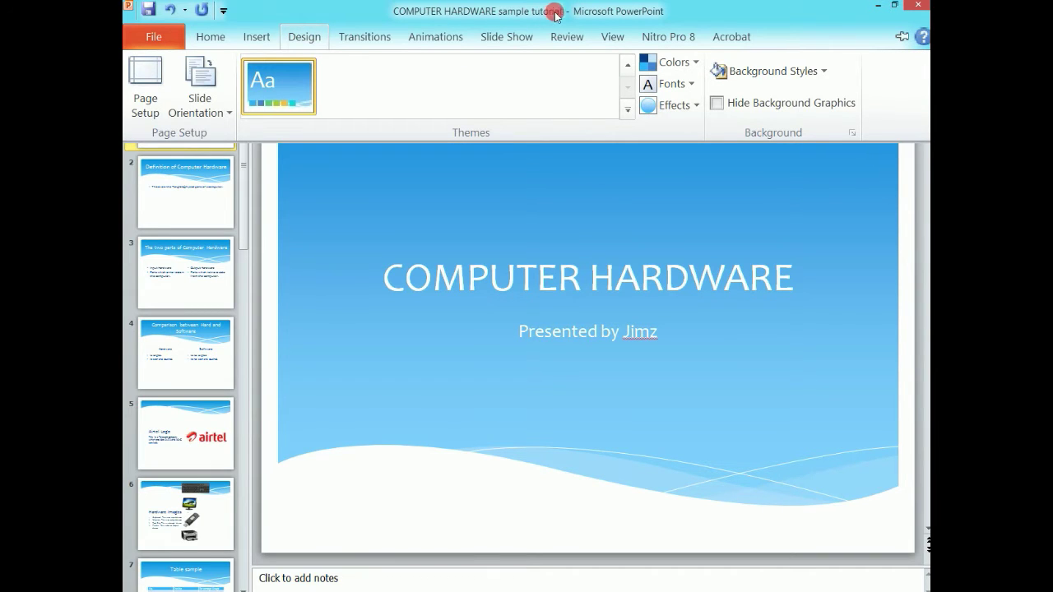
pyautogui.click(696, 63)
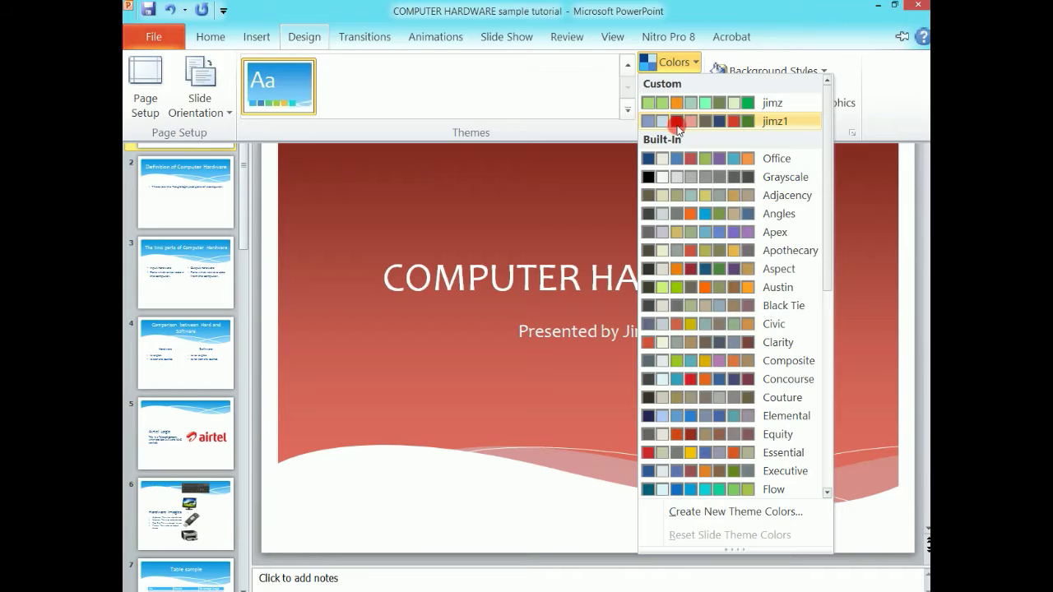
pyautogui.click(678, 123)
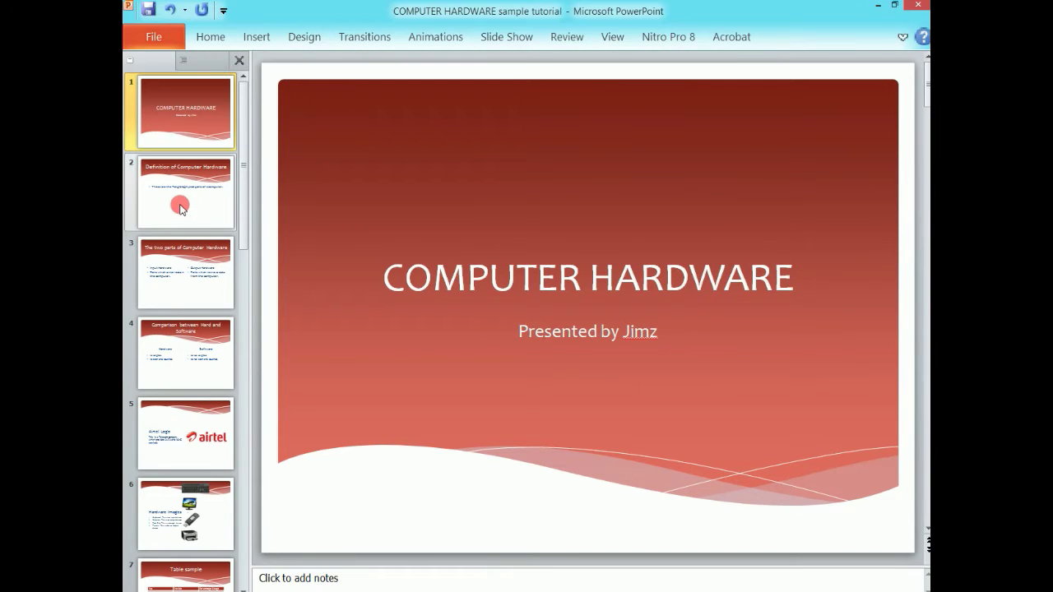
pyautogui.click(182, 209)
pyautogui.click(175, 274)
pyautogui.click(183, 356)
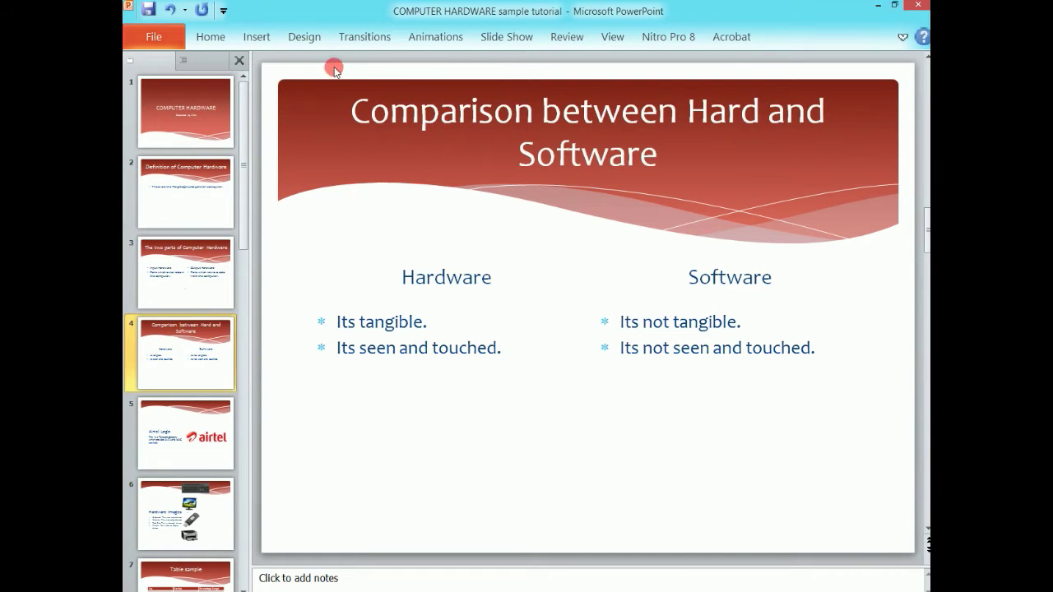
# - Change the presentation's theme colours to the built-in Austin set
pyautogui.click(302, 41)
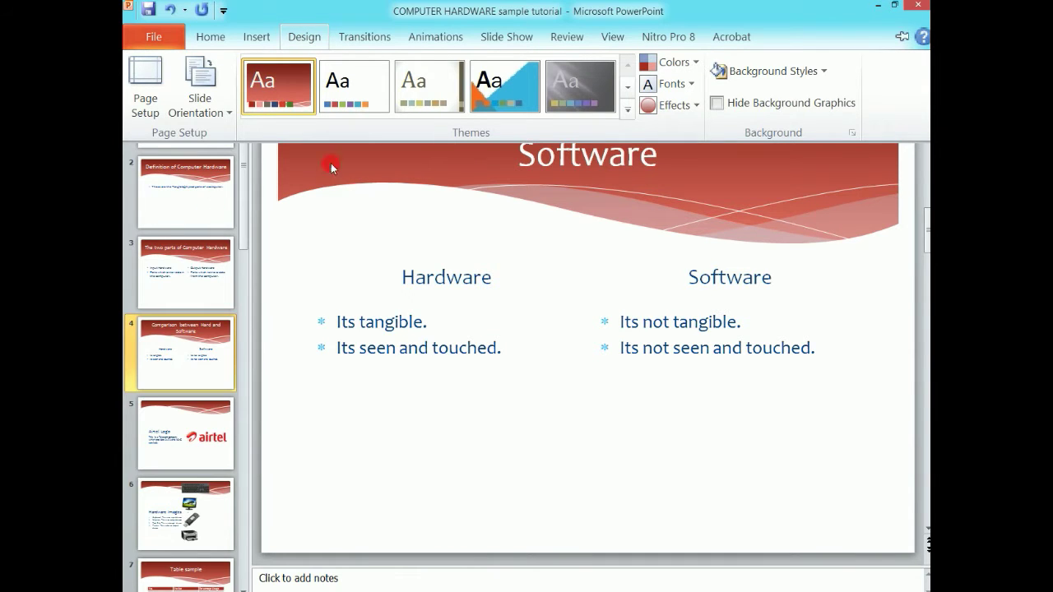
pyautogui.click(693, 73)
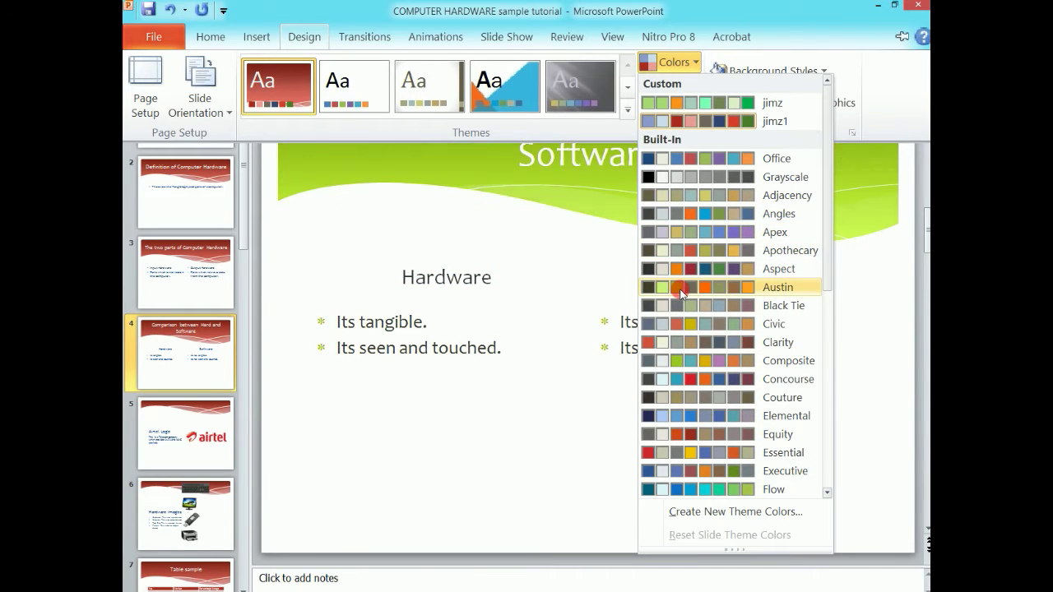
pyautogui.click(681, 293)
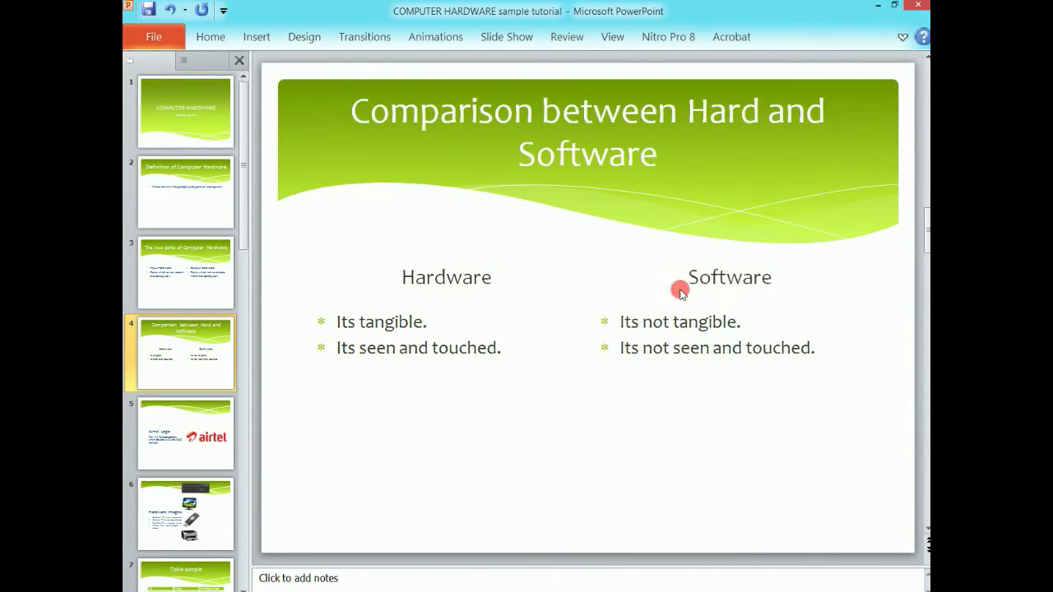
# - Browse the slides from the title slide onward to examine how the Austin colours look, ending on slide 4
pyautogui.click(194, 173)
pyautogui.click(191, 79)
pyautogui.press('Down')
pyautogui.press('Down')
pyautogui.press('Down')
pyautogui.press('Down')
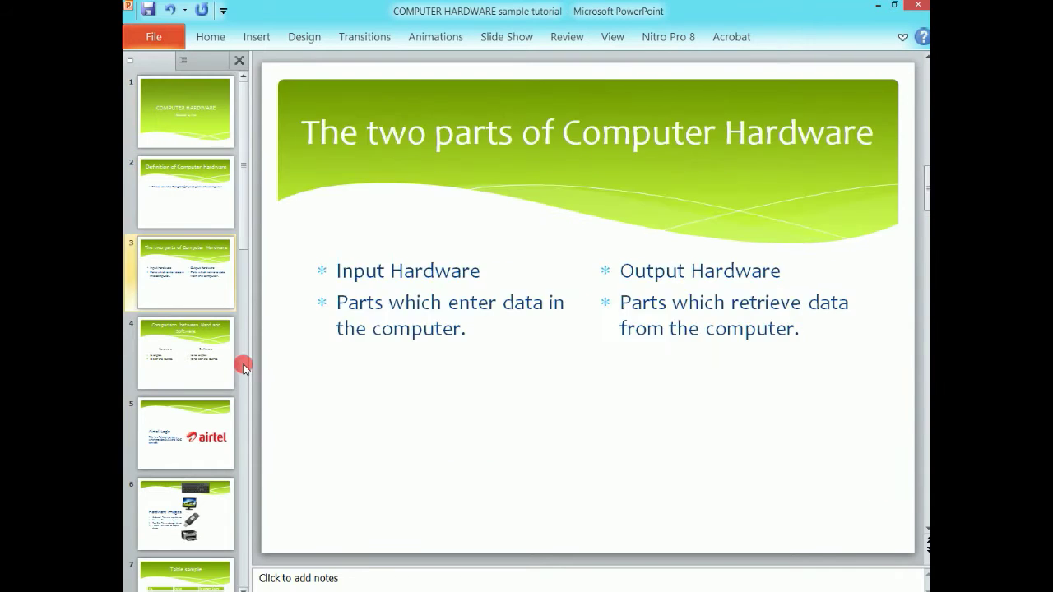
pyautogui.press('Down')
pyautogui.press('Down')
pyautogui.press('Up')
pyautogui.press('Up')
pyautogui.press('Up')
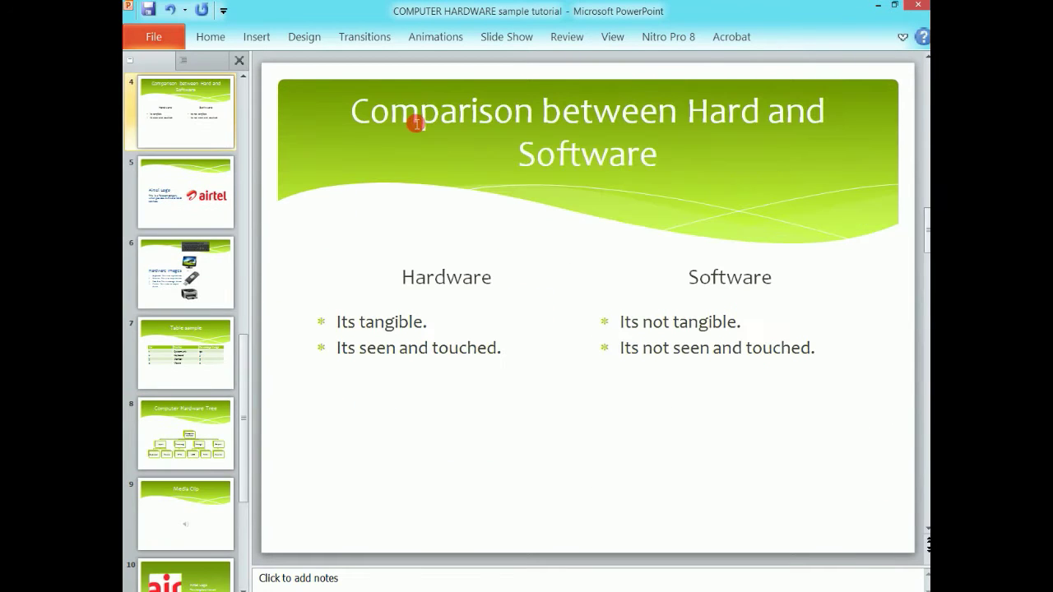
# - Change the theme colours to the built-in Urban set, and check the result on the title slide
pyautogui.click(304, 37)
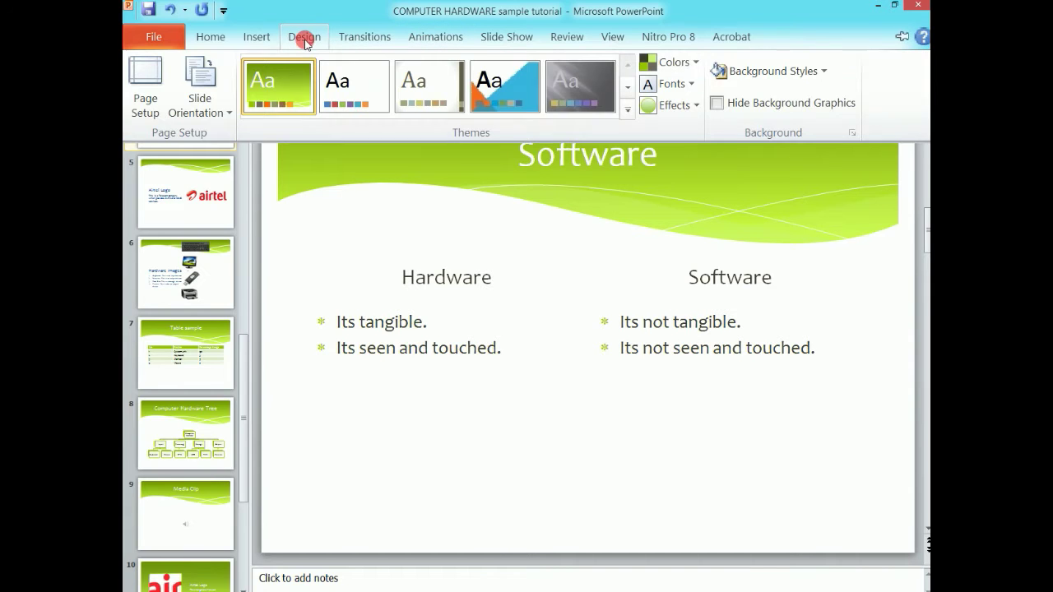
pyautogui.click(696, 62)
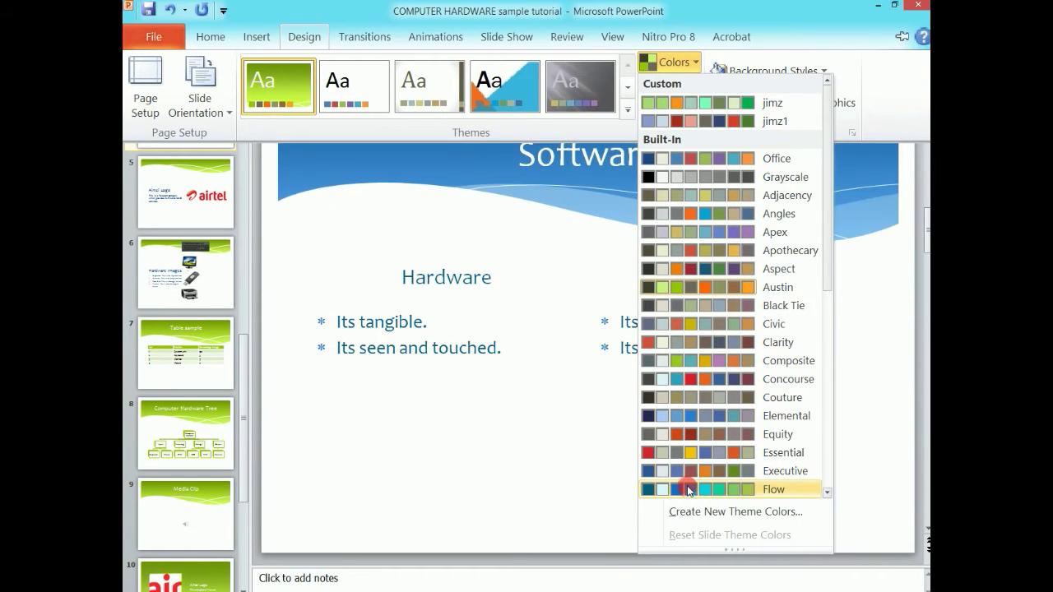
pyautogui.scroll(-1, 690, 488)
pyautogui.scroll(-1, 690, 488)
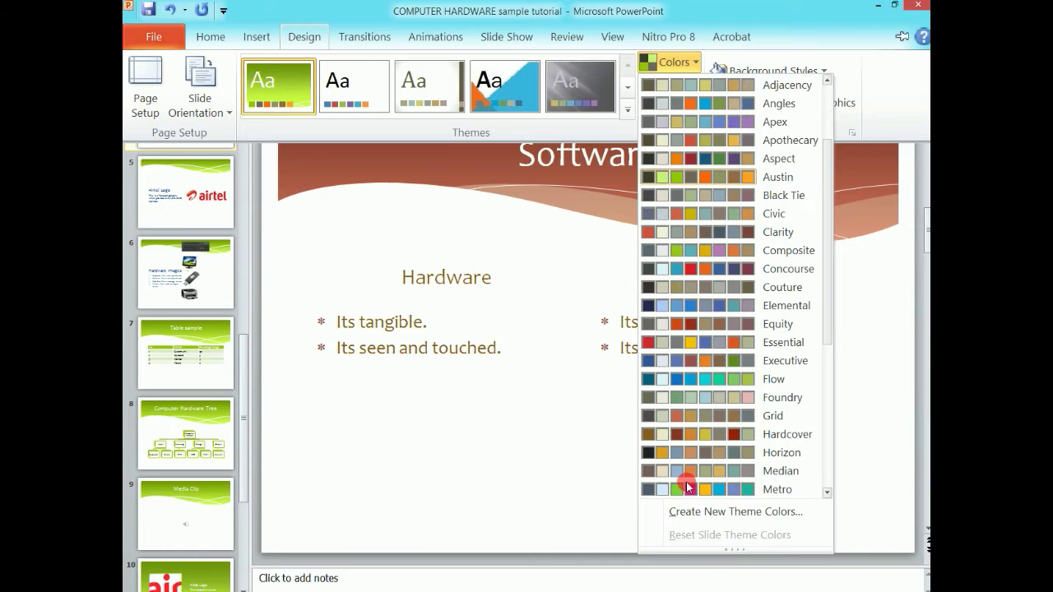
pyautogui.scroll(-2, 685, 492)
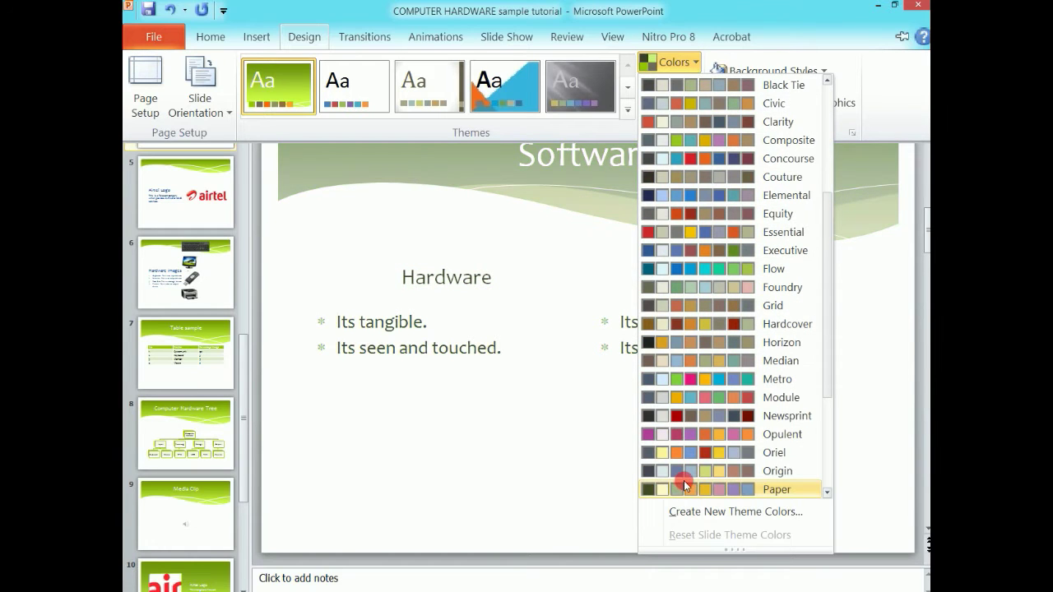
pyautogui.scroll(-3, 676, 494)
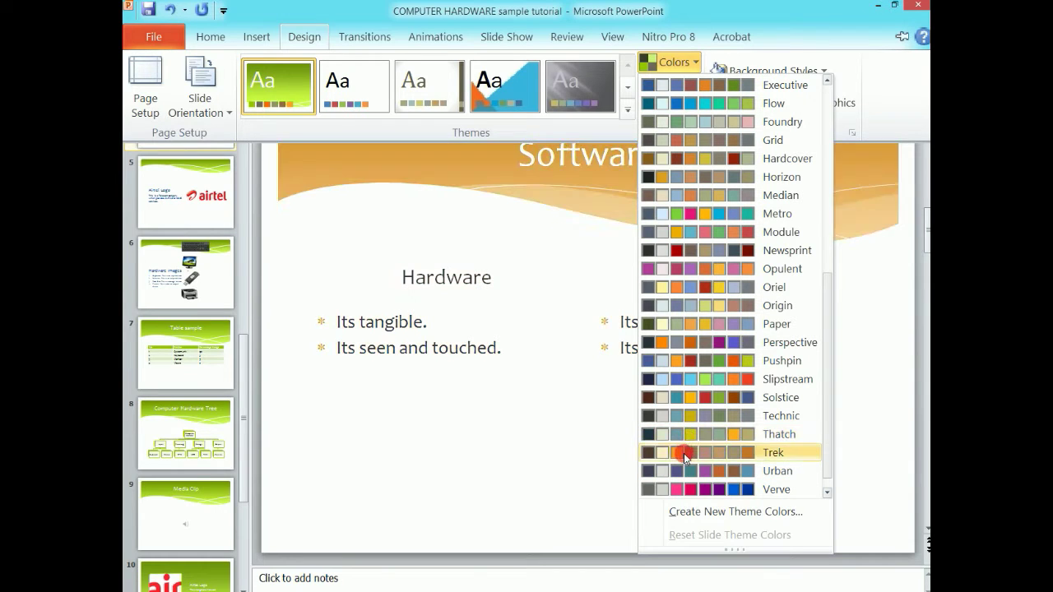
pyautogui.click(705, 471)
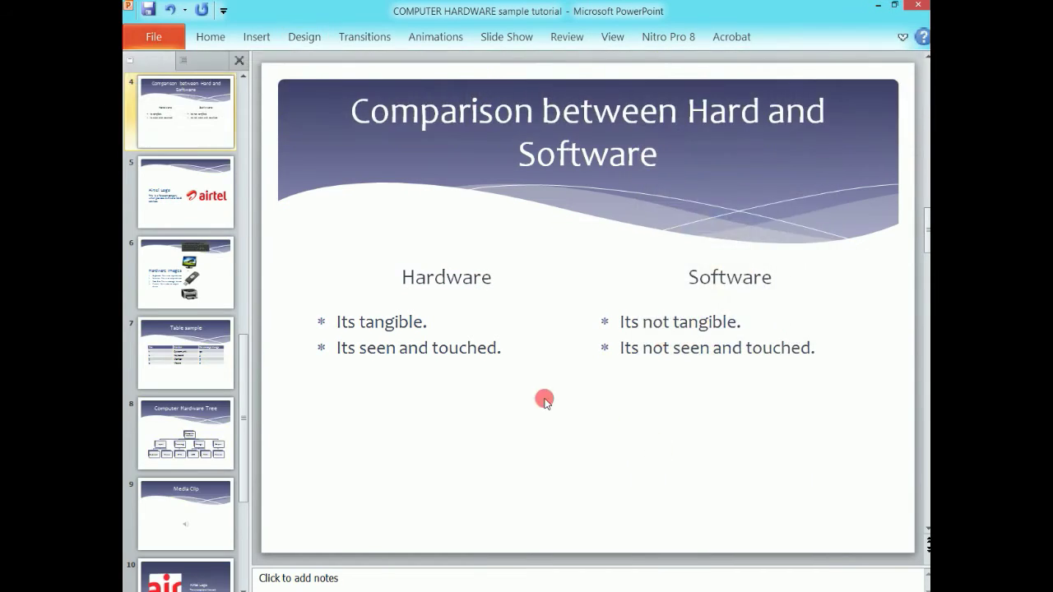
pyautogui.click(165, 102)
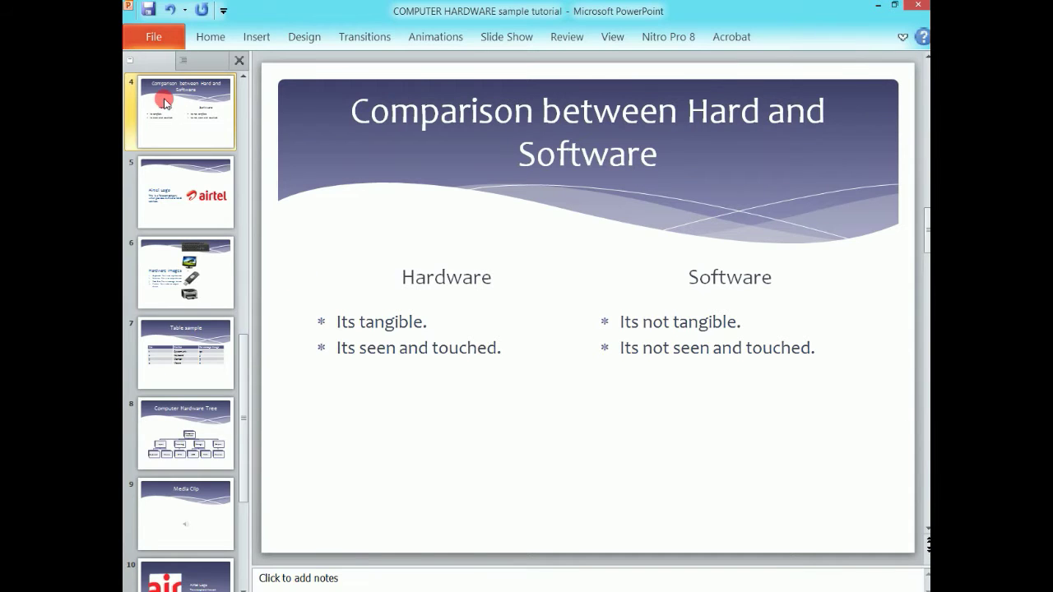
pyautogui.scroll(3, 165, 102)
pyautogui.click(173, 104)
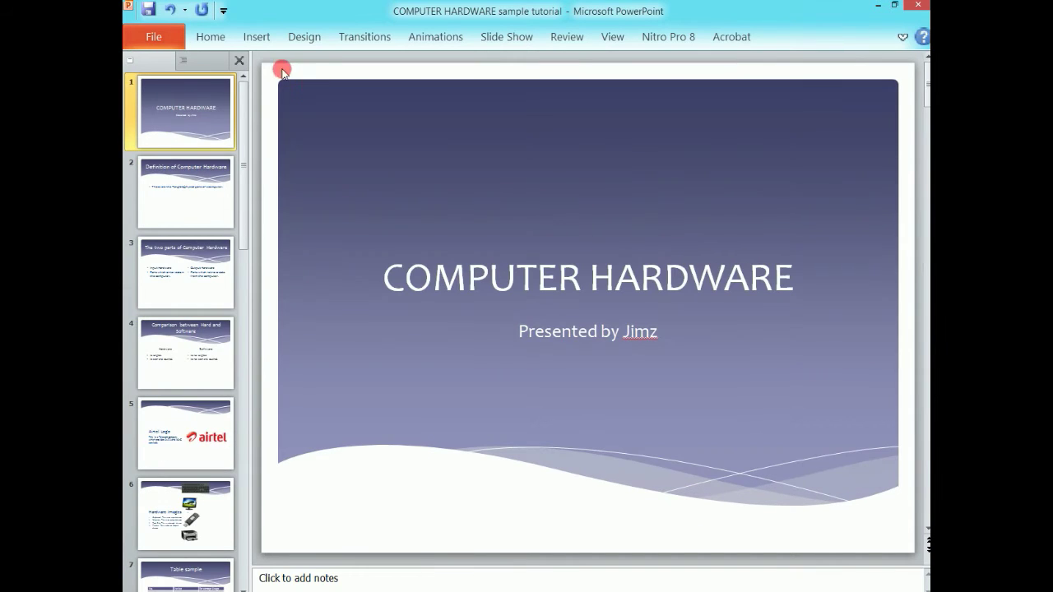
# - Apply the plain white built-in theme with black title text to the whole presentation
pyautogui.click(294, 32)
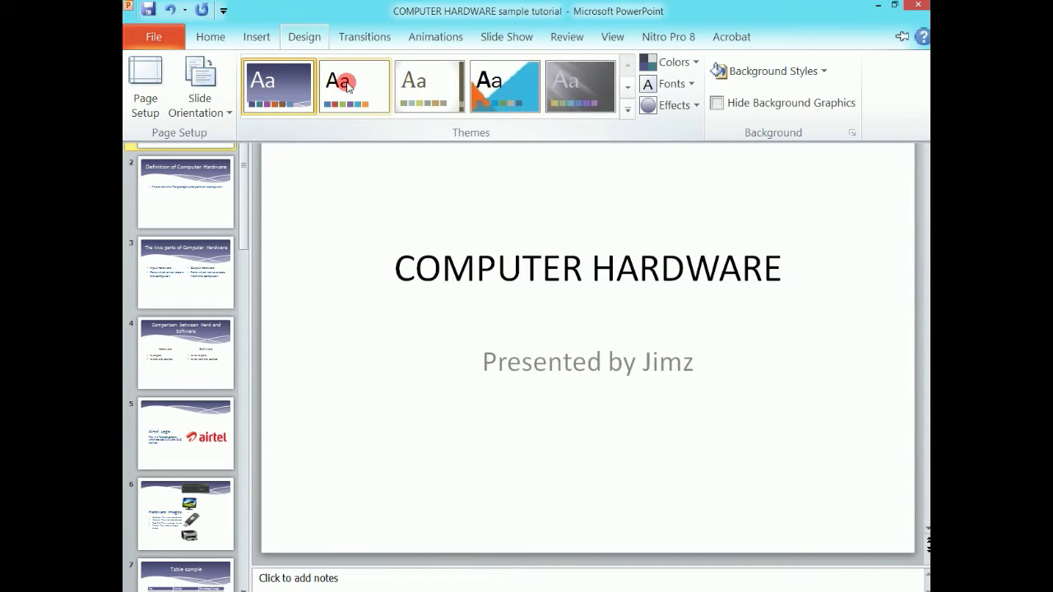
pyautogui.click(342, 85)
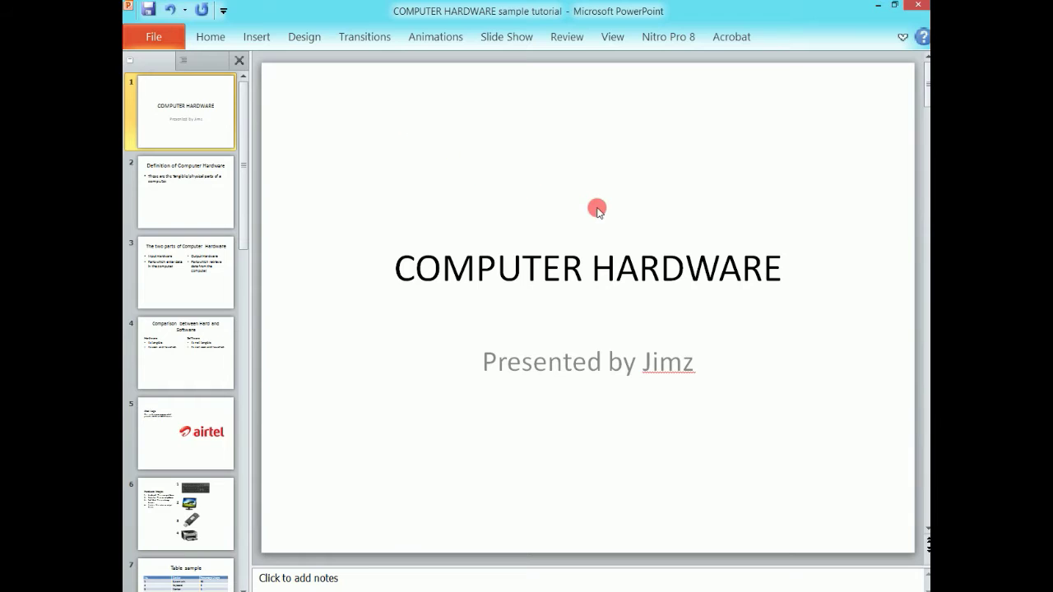
pyautogui.click(298, 38)
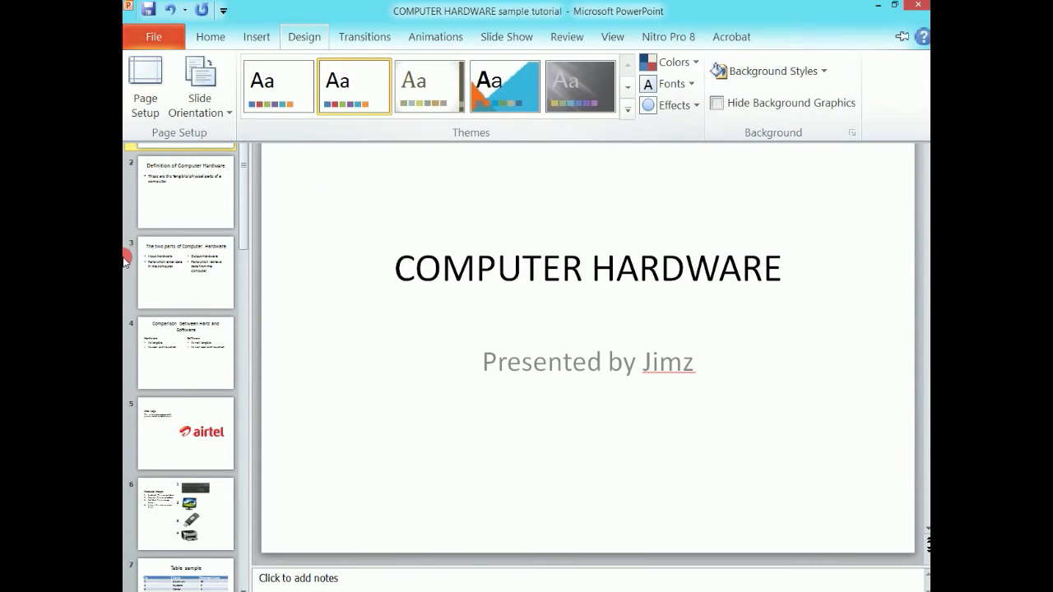
pyautogui.hotkey('ctrl', 'F1')
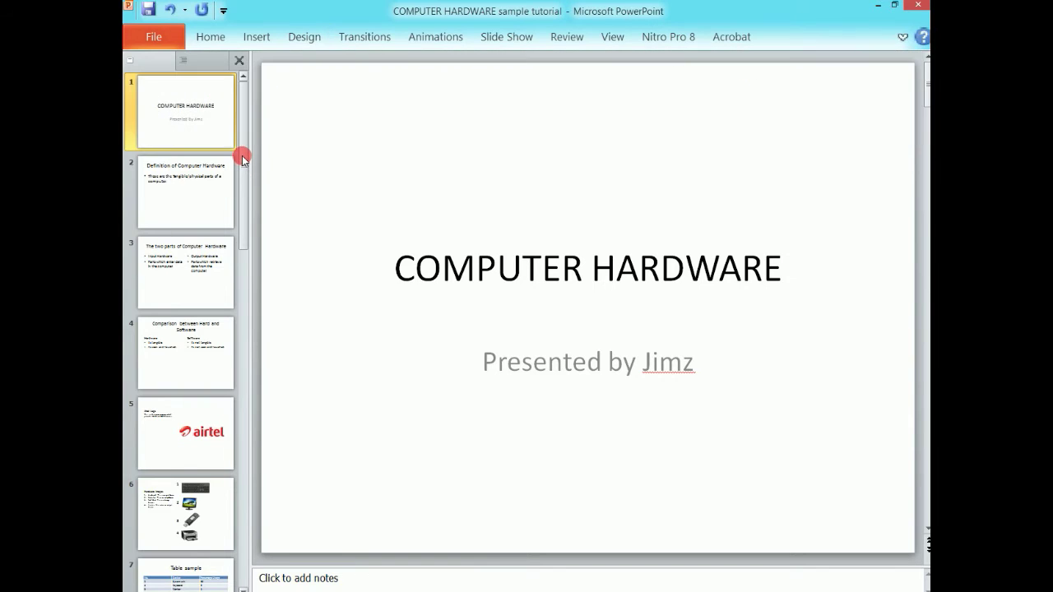
# - Open the Format Background settings for the title slide, and enlarge the screen with Magnifier so the dialog is easy to read
pyautogui.click(293, 39)
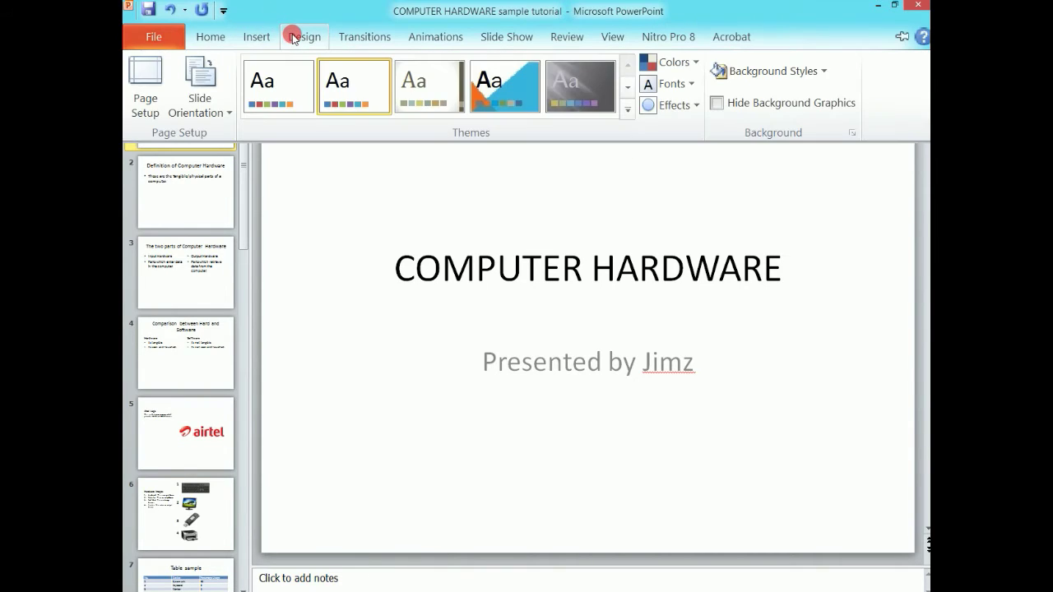
pyautogui.click(806, 71)
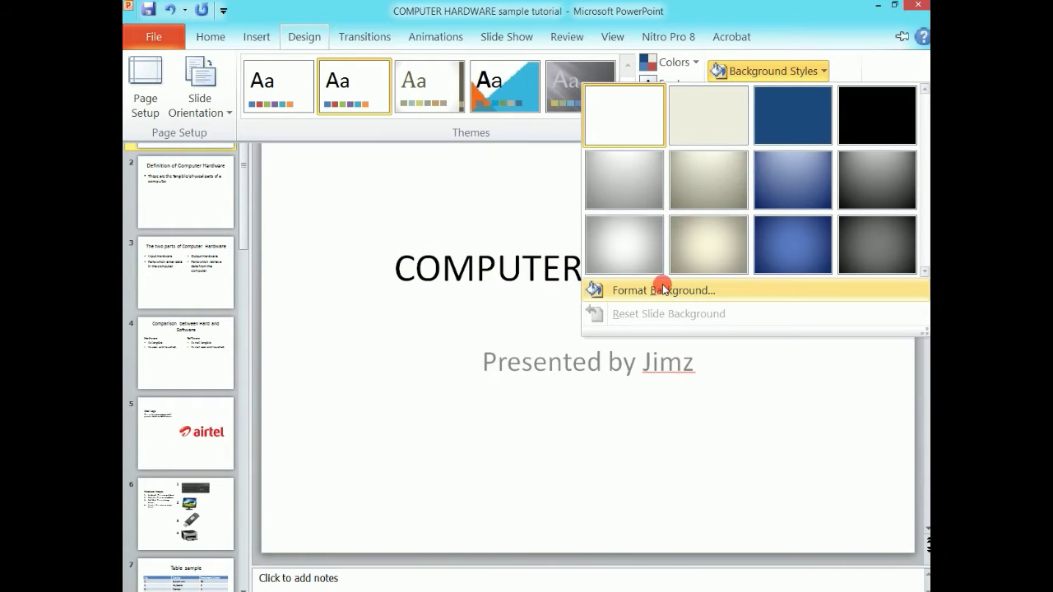
pyautogui.click(664, 290)
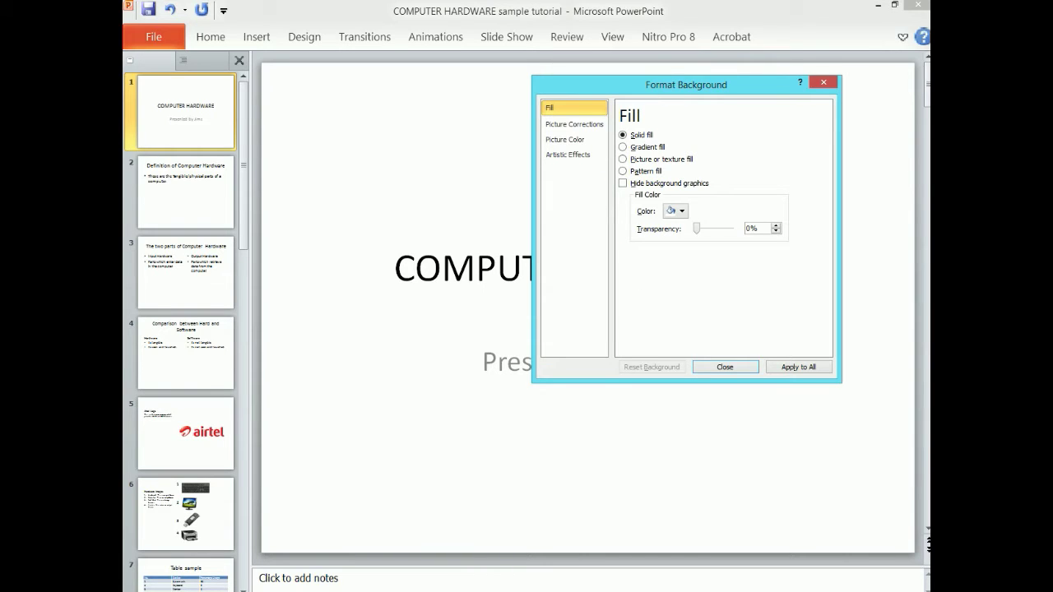
pyautogui.press('super+plus')
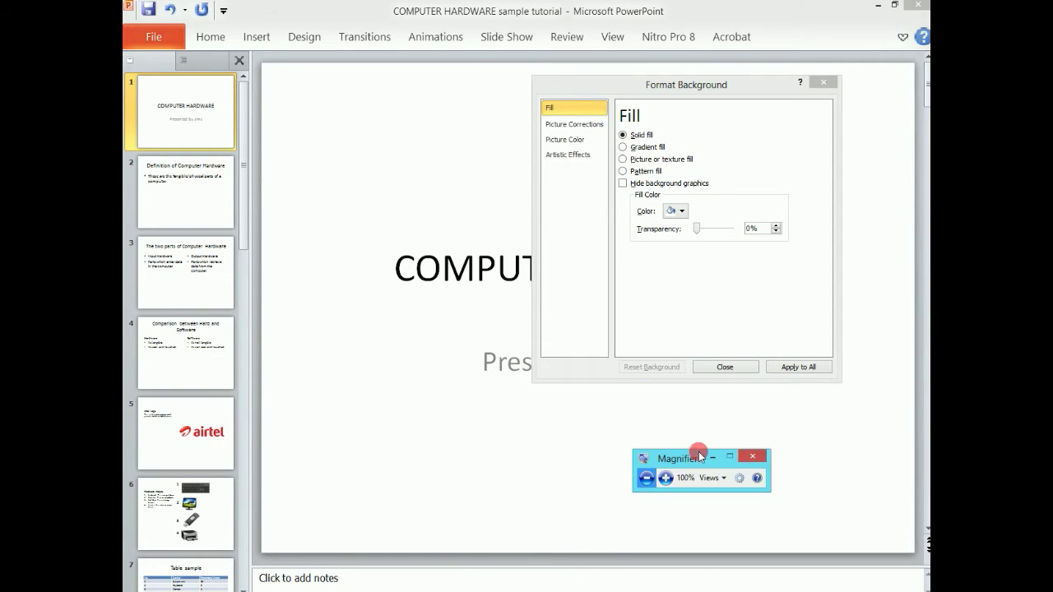
pyautogui.moveTo(699, 458); pyautogui.dragTo(761, 590)
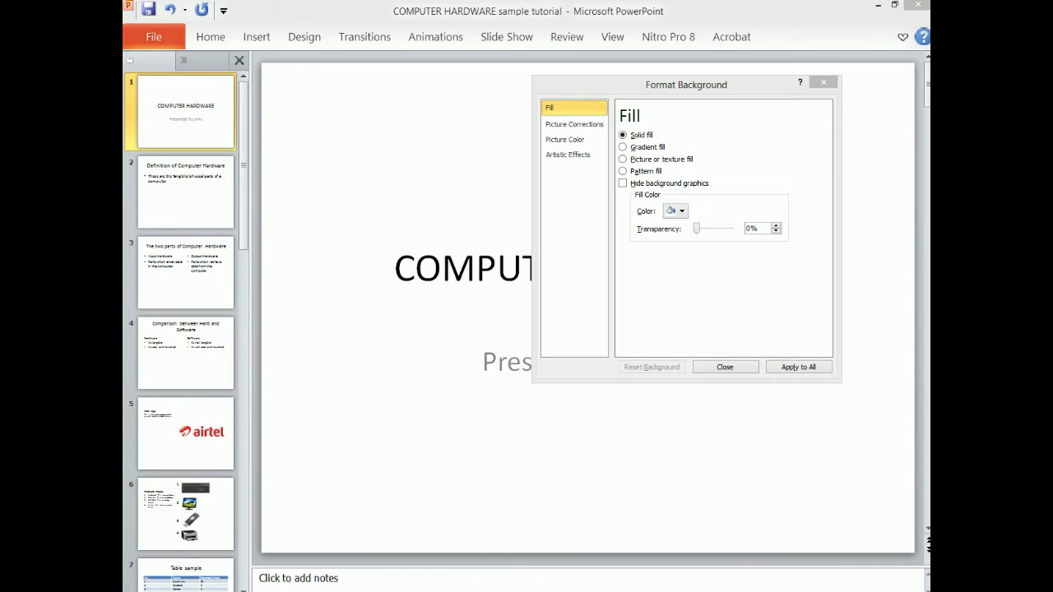
pyautogui.press('super+plus')
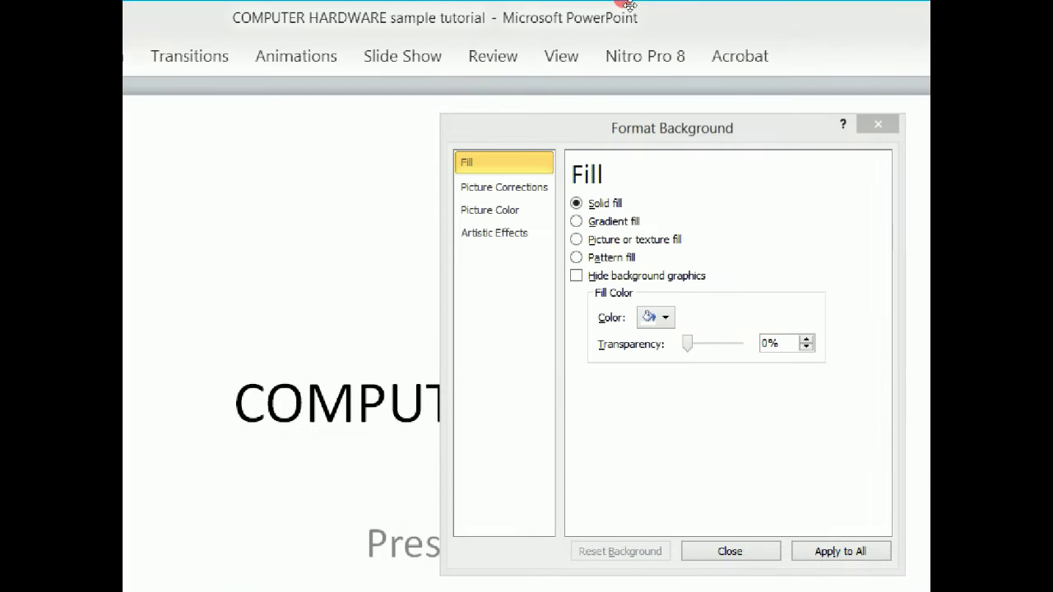
pyautogui.moveTo(668, 113); pyautogui.dragTo(561, 83)
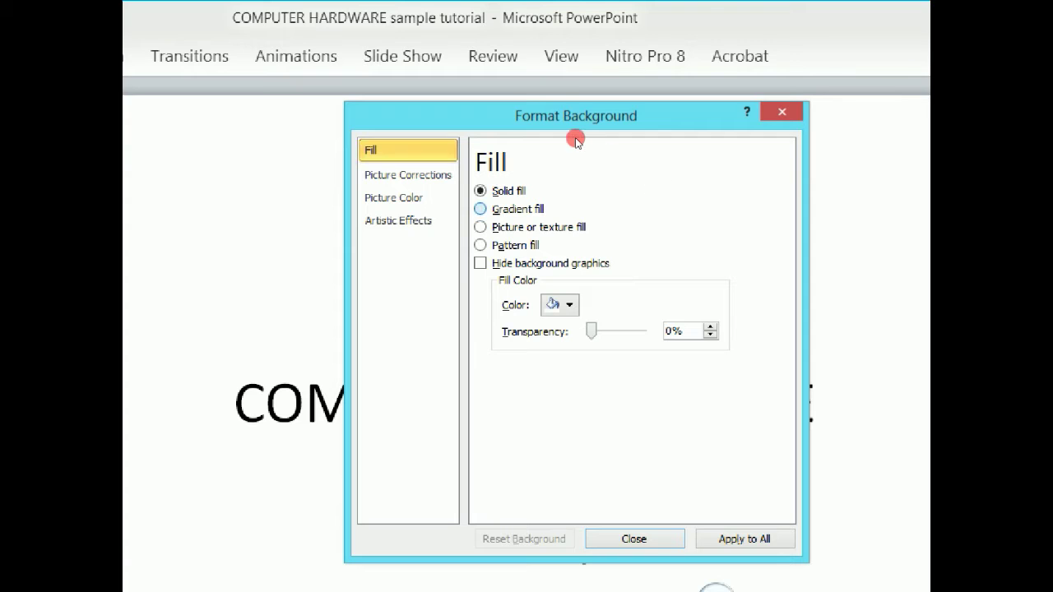
# - Switch the title slide's background to a gradient fill, and reposition the dialog over the slide
pyautogui.click(480, 209)
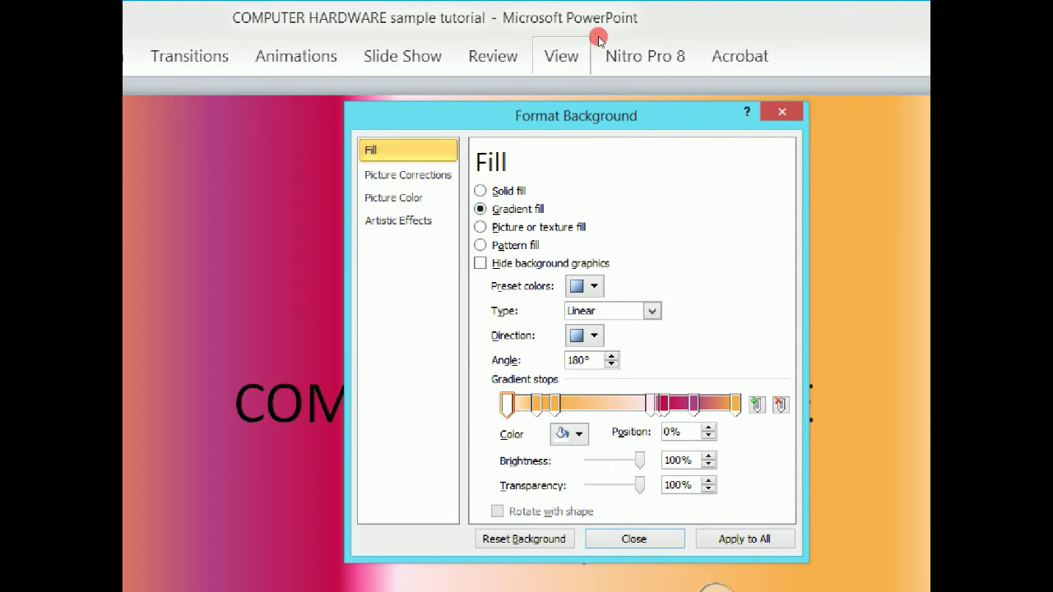
pyautogui.moveTo(543, 110)
pyautogui.mouseDown()
pyautogui.moveTo(824, 188)
pyautogui.moveTo(543, 101)
pyautogui.mouseUp()
pyautogui.moveTo(584, 71); pyautogui.dragTo(609, 93)
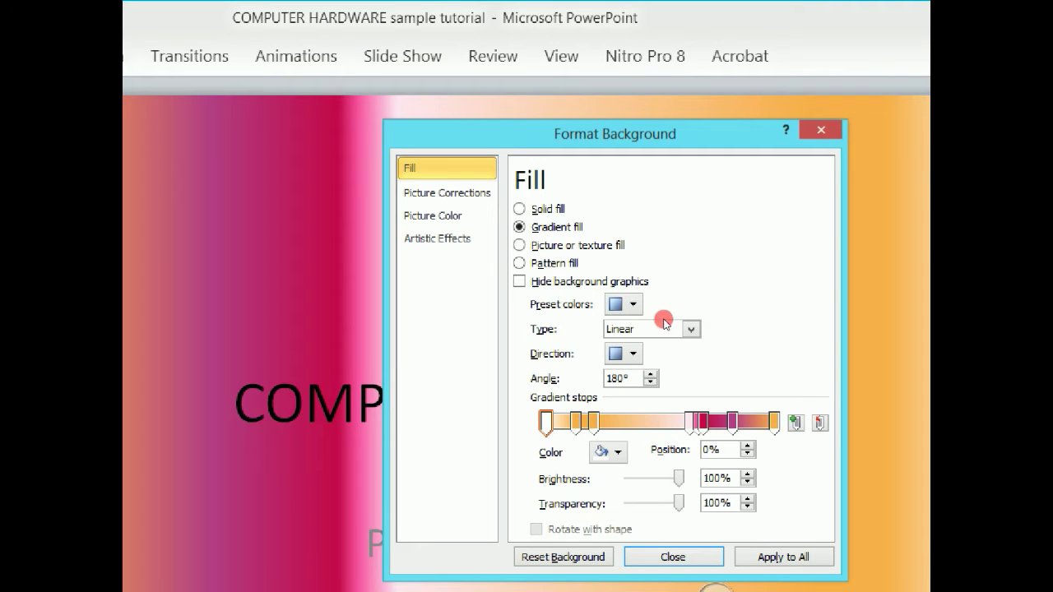
# - Set the first gradient stop's colour to Olive Green, Accent 3, Darker 25%
pyautogui.click(610, 452)
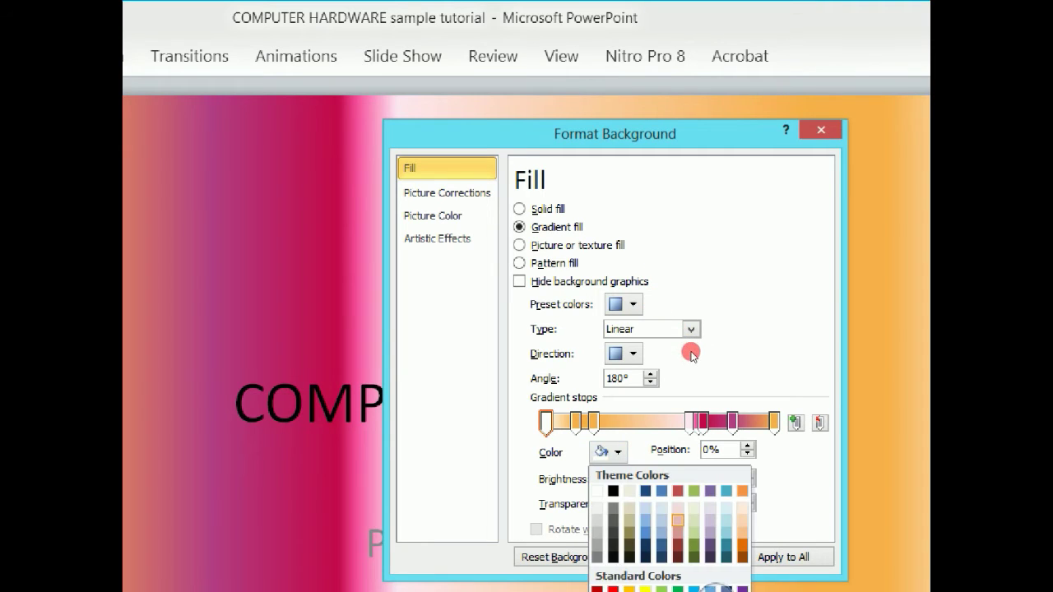
pyautogui.press('Right')
pyautogui.press('Down')
pyautogui.press('Right')
pyautogui.press('Down')
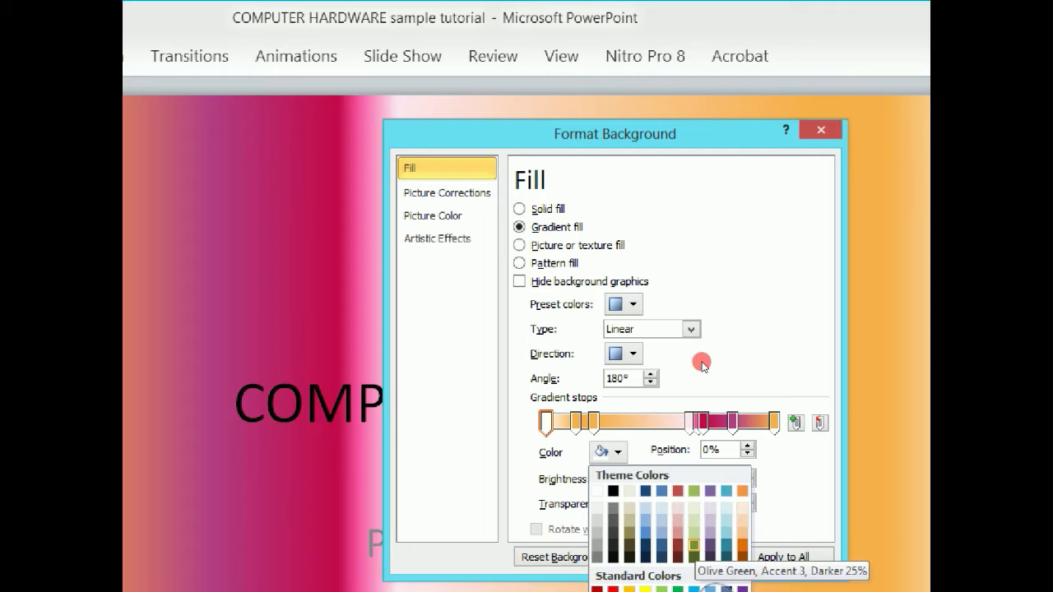
pyautogui.press('Return')
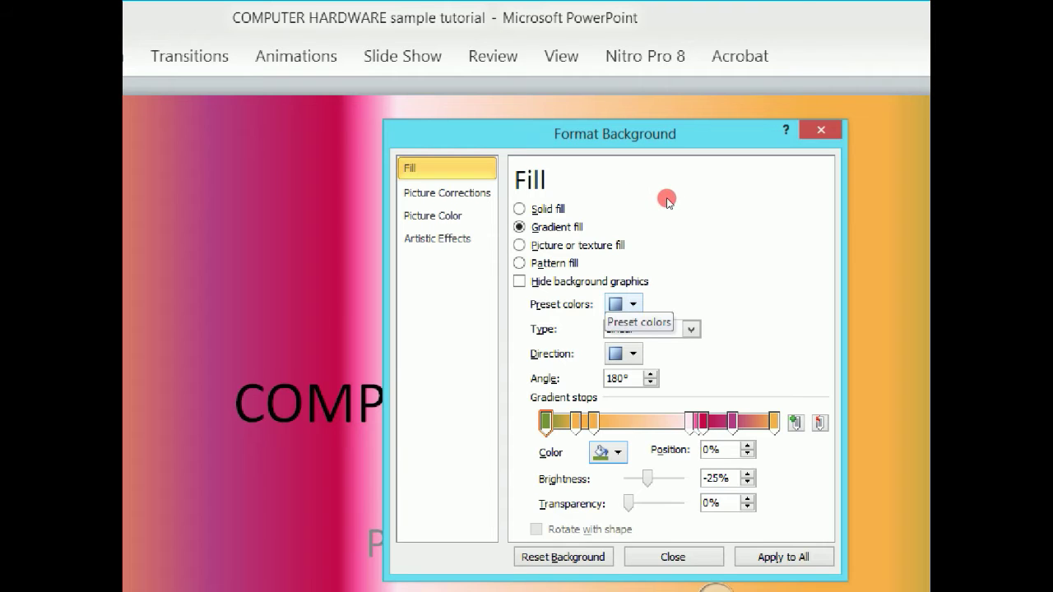
# - Apply the preset gradient that fades from light blue to pale lavender to the title slide's background
pyautogui.click(622, 305)
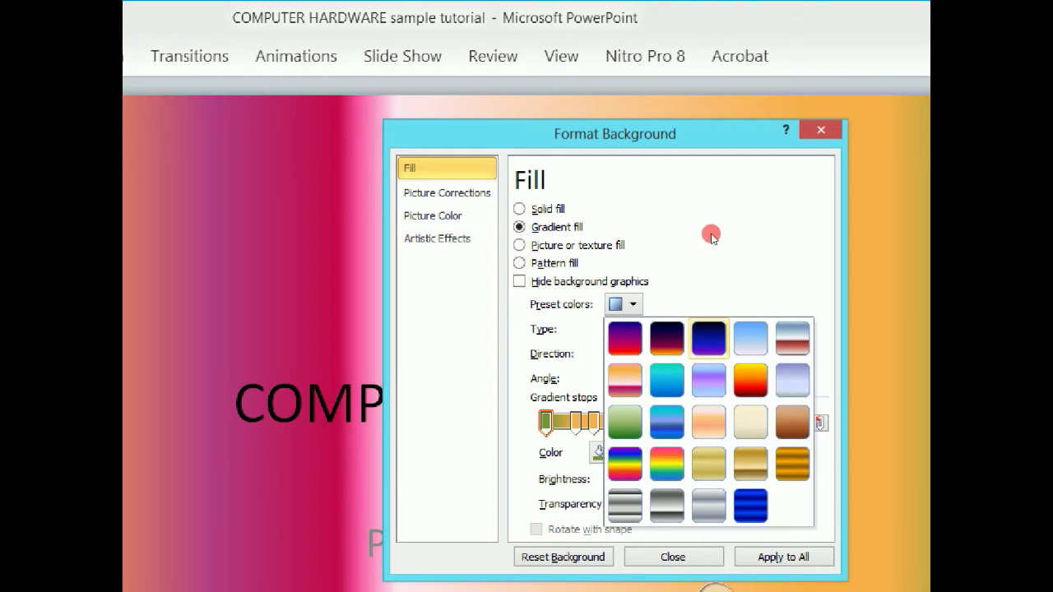
pyautogui.click(751, 338)
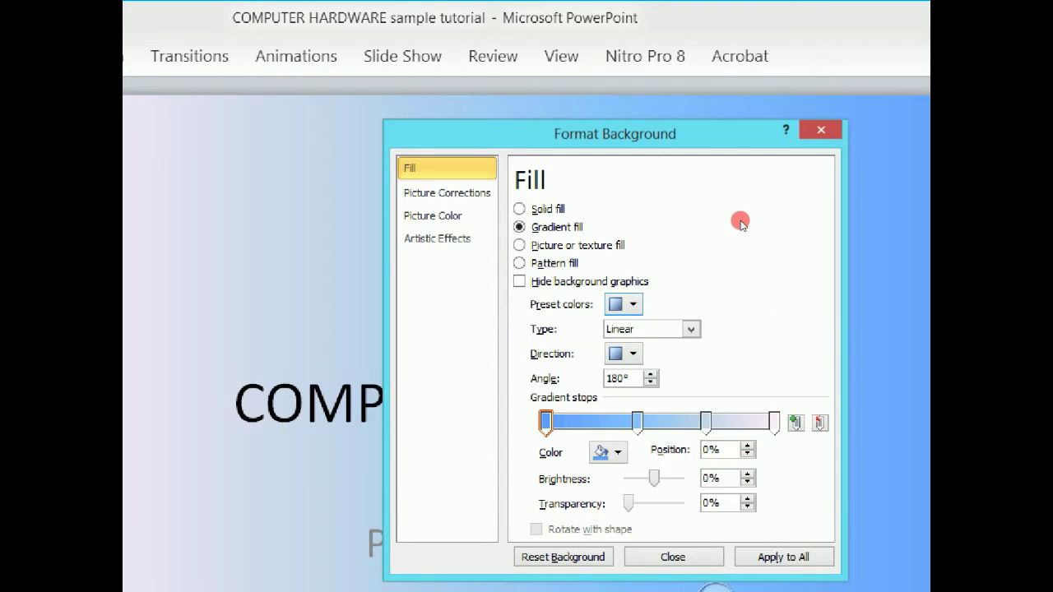
# - Apply the preset gradient that runs from periwinkle through pale blue to grey-green to the title slide's background
pyautogui.click(444, 127)
pyautogui.scroll(-5, 435, 140)
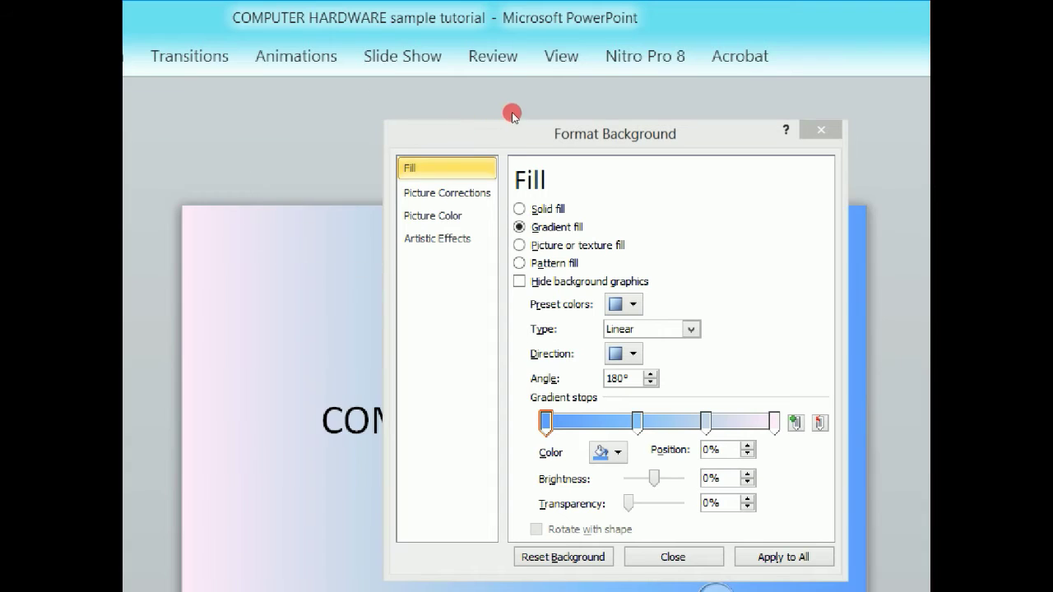
pyautogui.moveTo(557, 91); pyautogui.dragTo(792, 146)
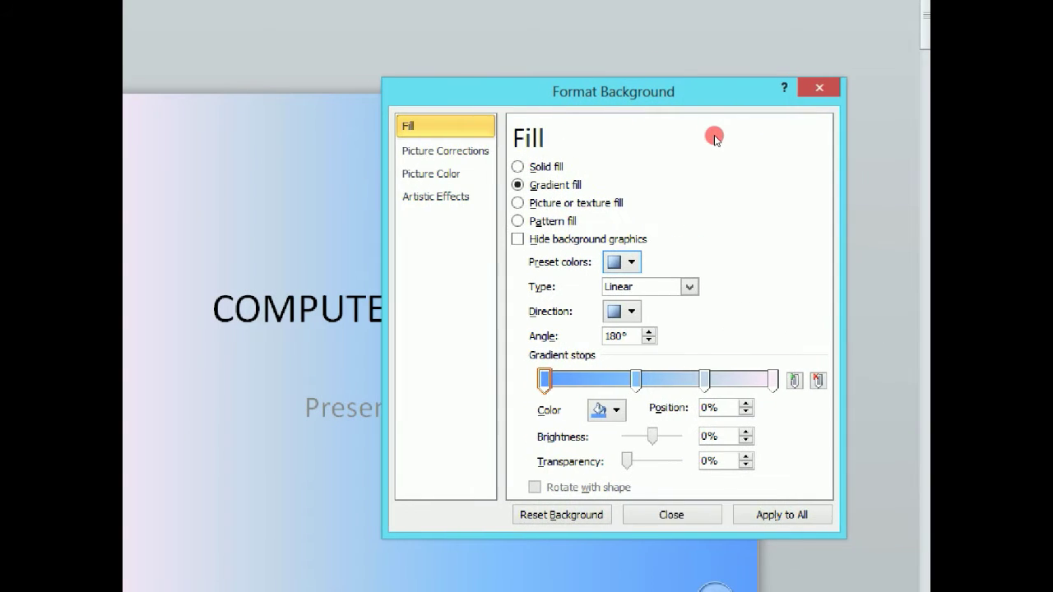
pyautogui.moveTo(714, 140); pyautogui.dragTo(721, 135)
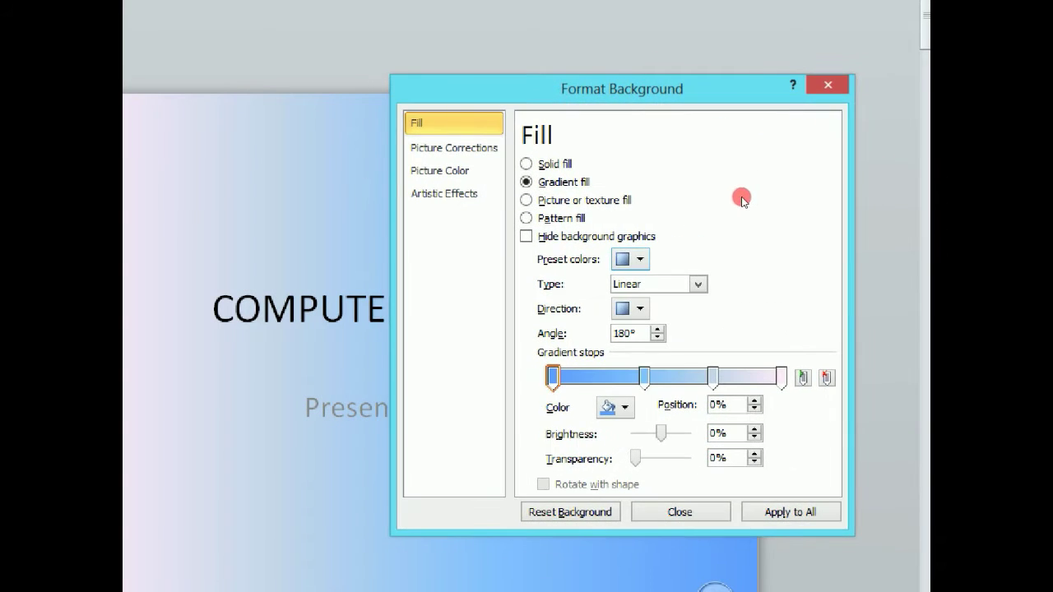
pyautogui.click(631, 259)
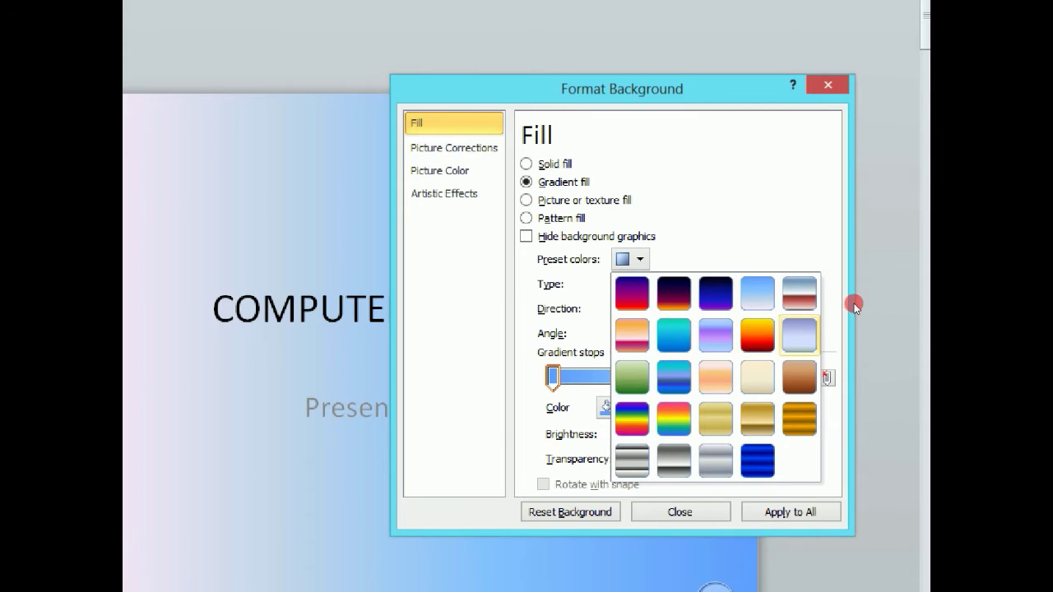
pyautogui.click(800, 336)
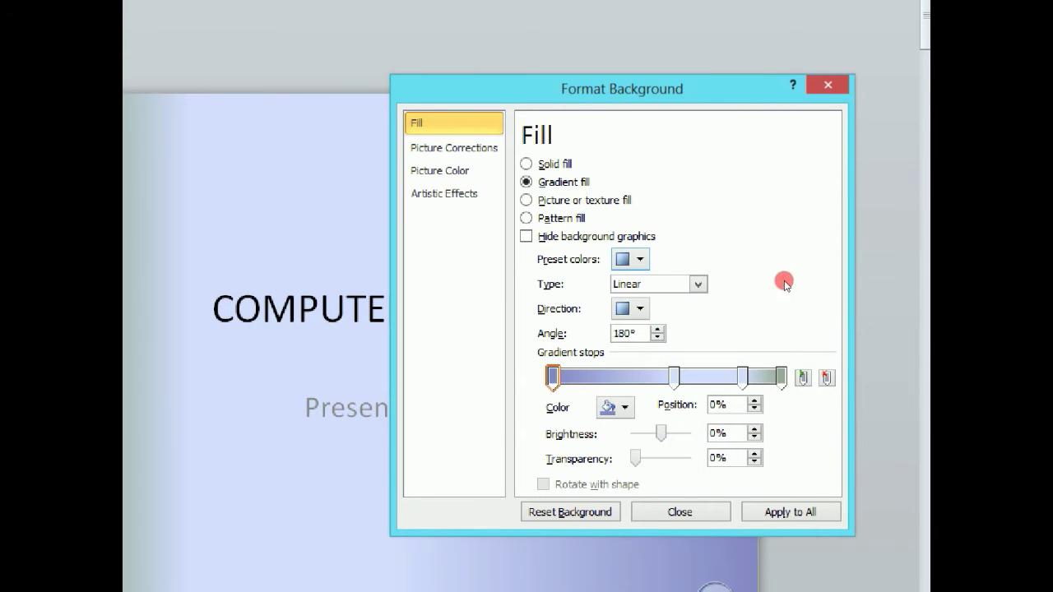
pyautogui.hotkey('alt', 'r')
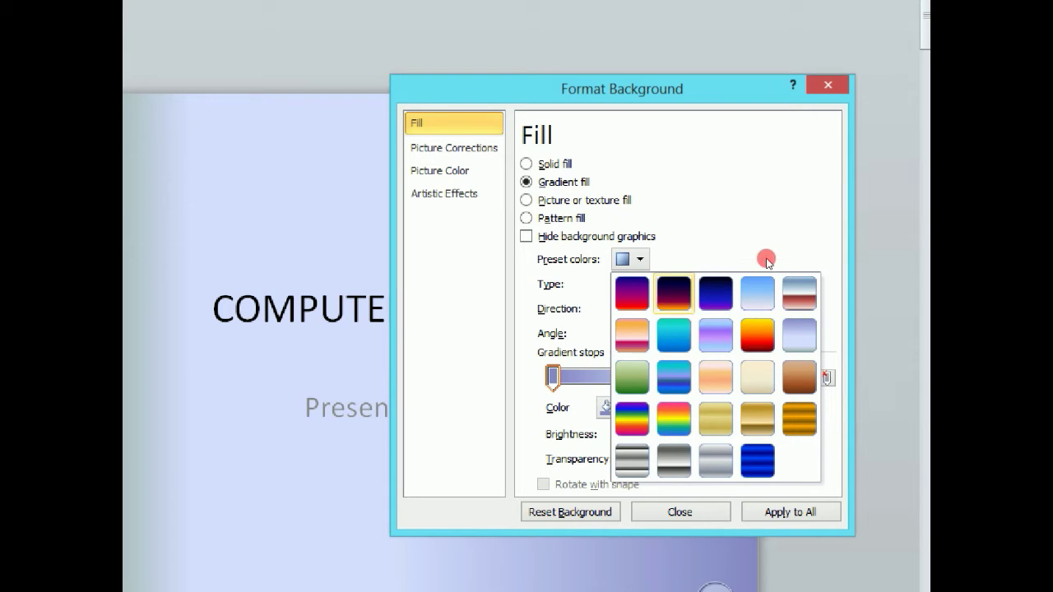
pyautogui.click(840, 301)
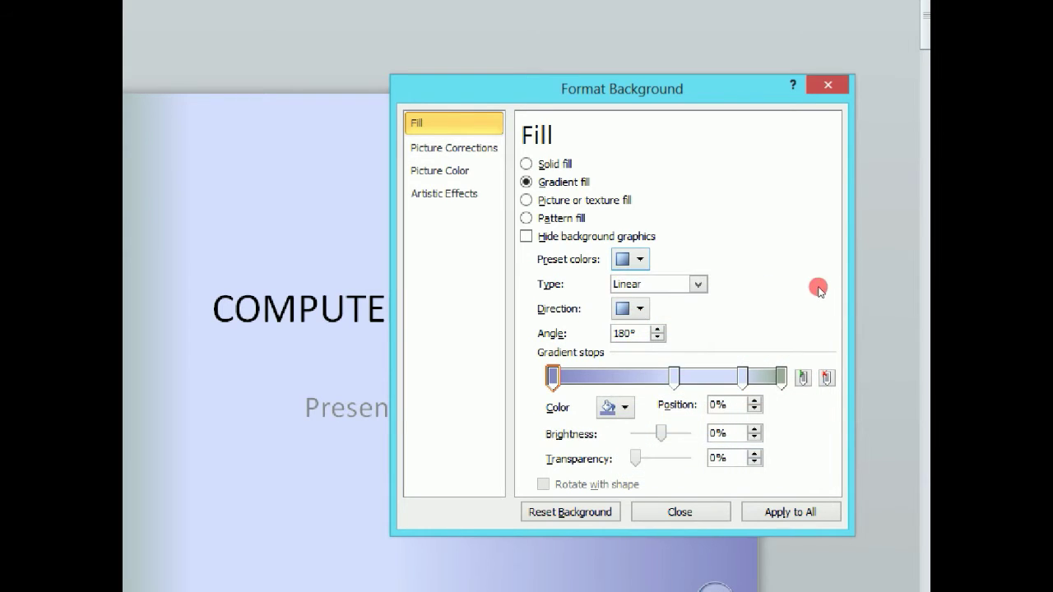
# - Try the theme red as the first gradient stop's colour, and move the dialog aside to see the slide
pyautogui.click(616, 407)
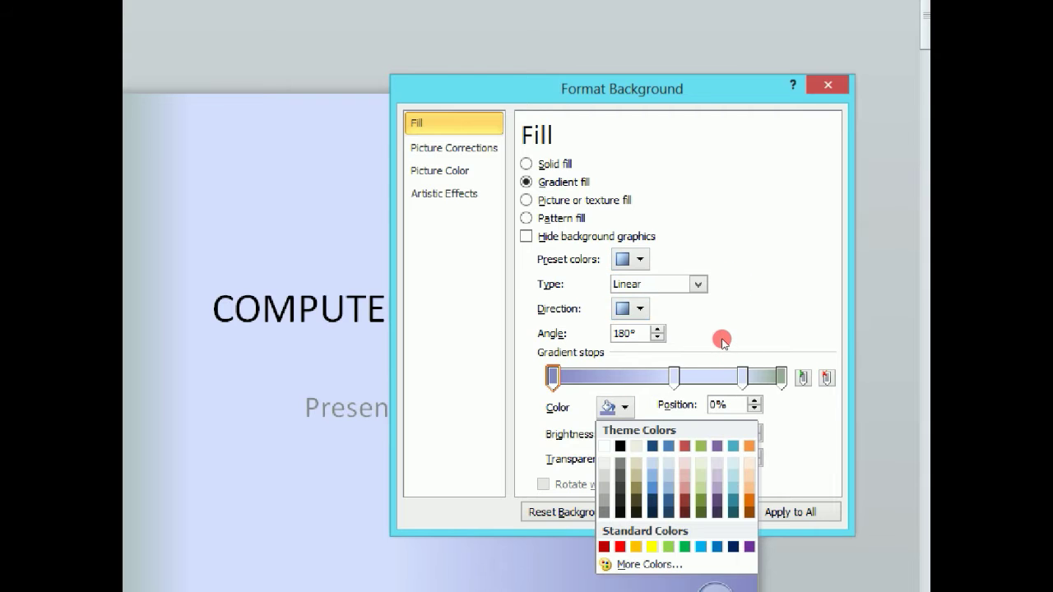
pyautogui.press('Return')
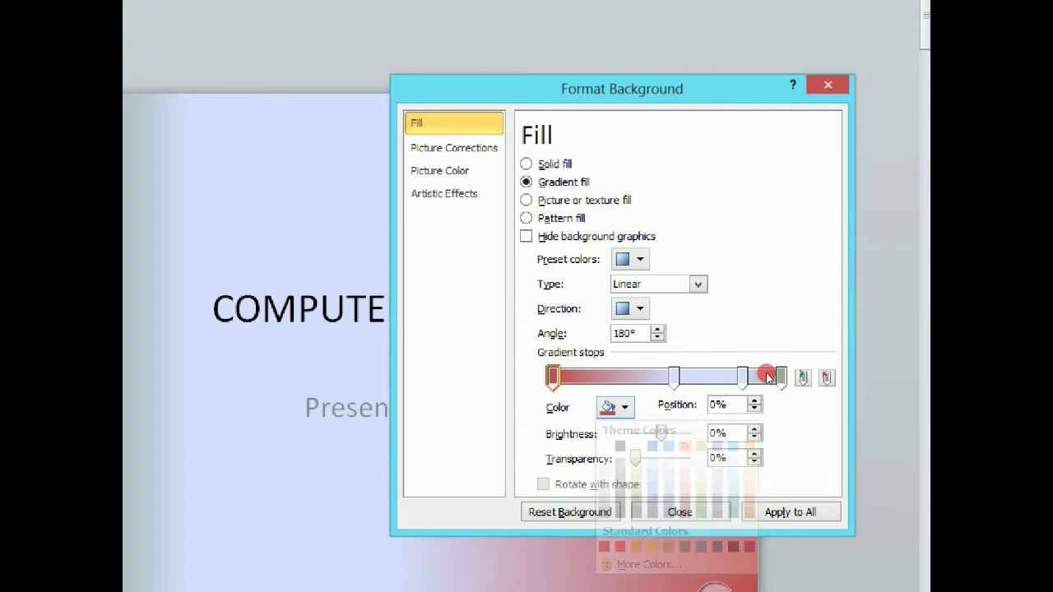
pyautogui.moveTo(682, 100); pyautogui.dragTo(683, 137)
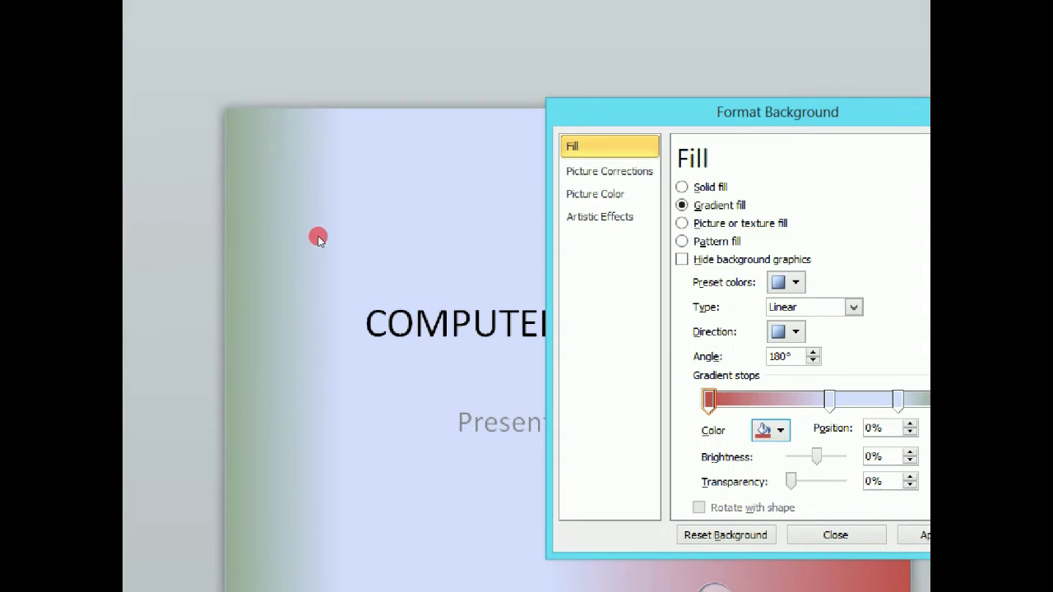
# - Set the first gradient stop's colour to the standard purple
pyautogui.moveTo(788, 144); pyautogui.dragTo(625, 110)
pyautogui.click(535, 385)
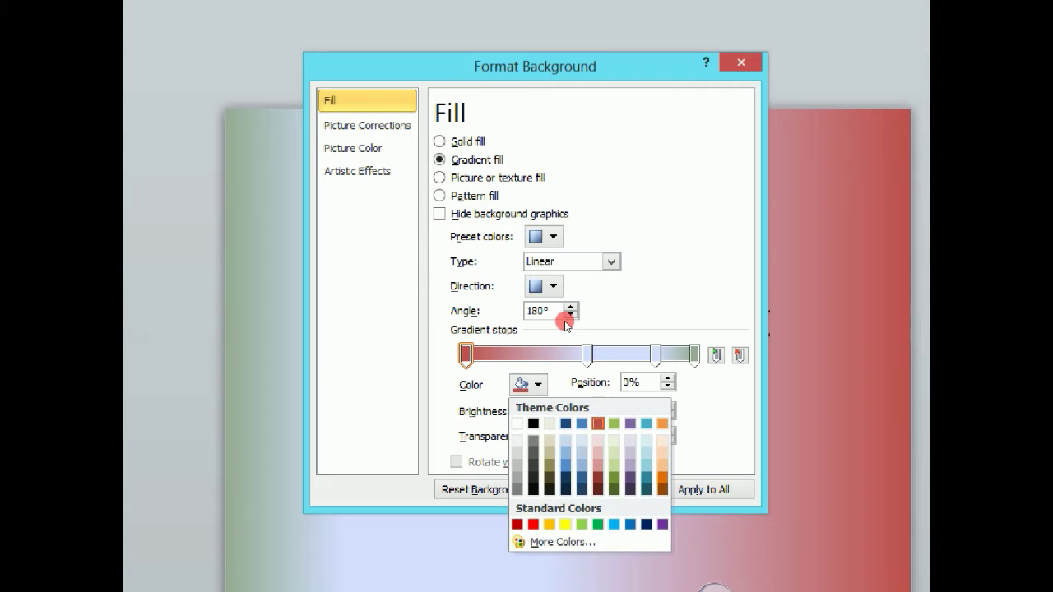
pyautogui.press('Right')
pyautogui.press('Right')
pyautogui.press('Right')
pyautogui.press('Down')
pyautogui.press('Down')
pyautogui.press('Down')
pyautogui.press('Down')
pyautogui.press('Down')
pyautogui.press('Down')
pyautogui.press('Down')
pyautogui.press('Return')
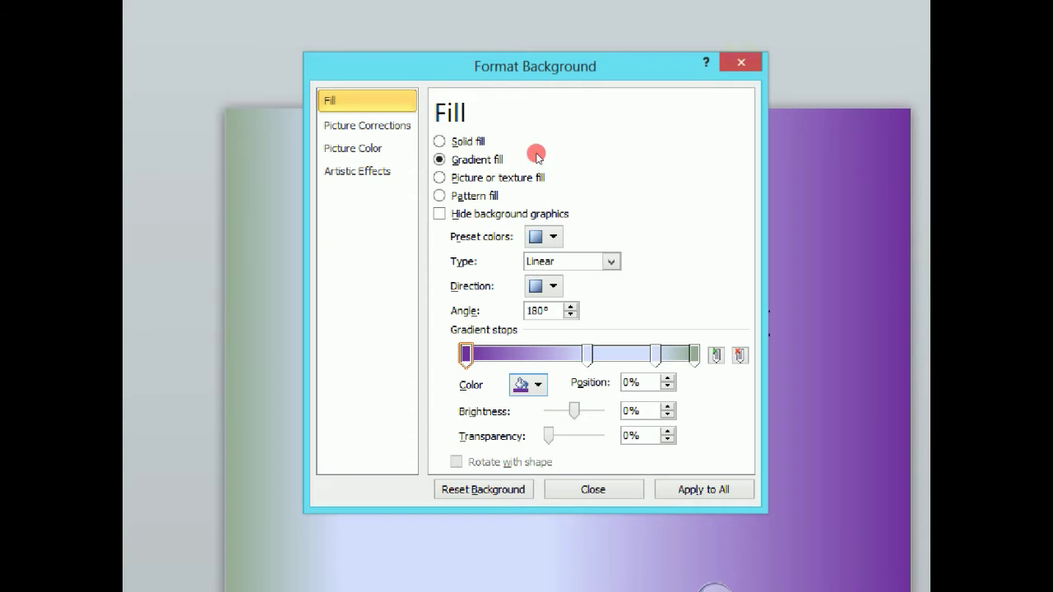
# - Add a gradient stop between the purple and pale blue stops and place it at 31%
pyautogui.moveTo(613, 113); pyautogui.dragTo(556, 102)
pyautogui.moveTo(553, 304)
pyautogui.mouseDown()
pyautogui.moveTo(540, 291)
pyautogui.moveTo(512, 296)
pyautogui.moveTo(564, 289)
pyautogui.moveTo(566, 298)
pyautogui.moveTo(512, 292)
pyautogui.moveTo(554, 291)
pyautogui.mouseUp()
pyautogui.moveTo(497, 99); pyautogui.dragTo(647, 126)
pyautogui.click(695, 312)
pyautogui.moveTo(670, 315); pyautogui.dragTo(661, 316)
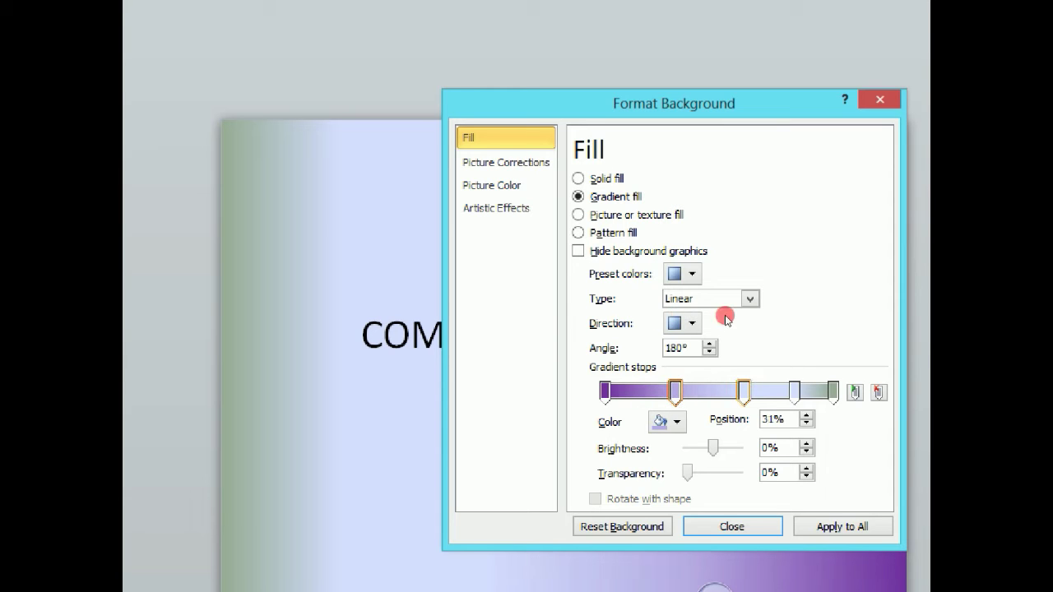
# - Reposition the gradient stops: grey-green end stop inward, middle pale blue stop to 48%, purple first stop to 12%
pyautogui.moveTo(763, 315); pyautogui.dragTo(738, 316)
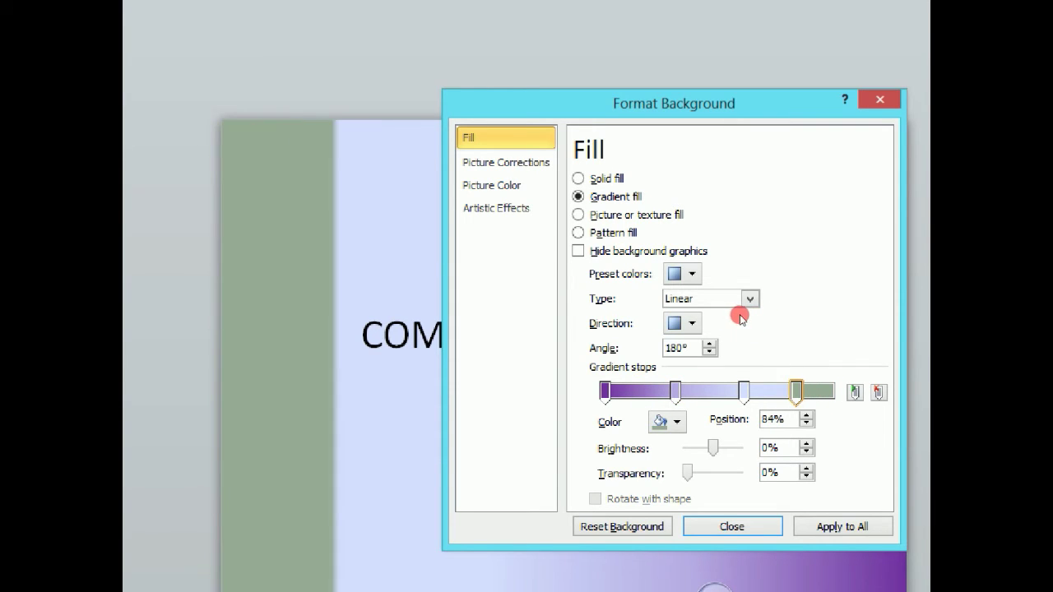
pyautogui.moveTo(796, 393); pyautogui.dragTo(808, 393)
pyautogui.moveTo(744, 393); pyautogui.dragTo(714, 393)
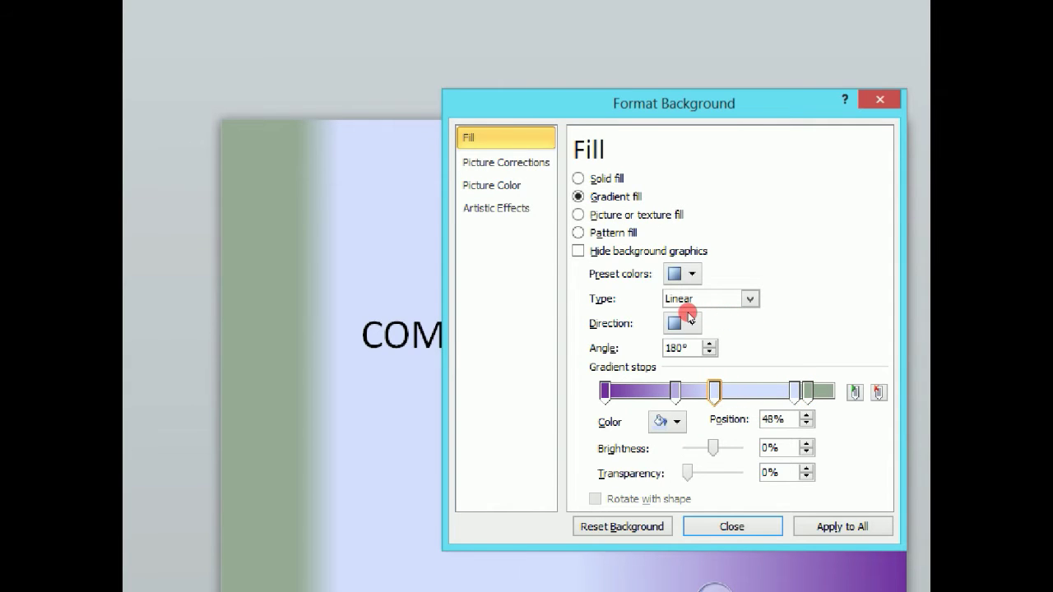
pyautogui.click(665, 319)
pyautogui.moveTo(664, 319); pyautogui.dragTo(633, 313)
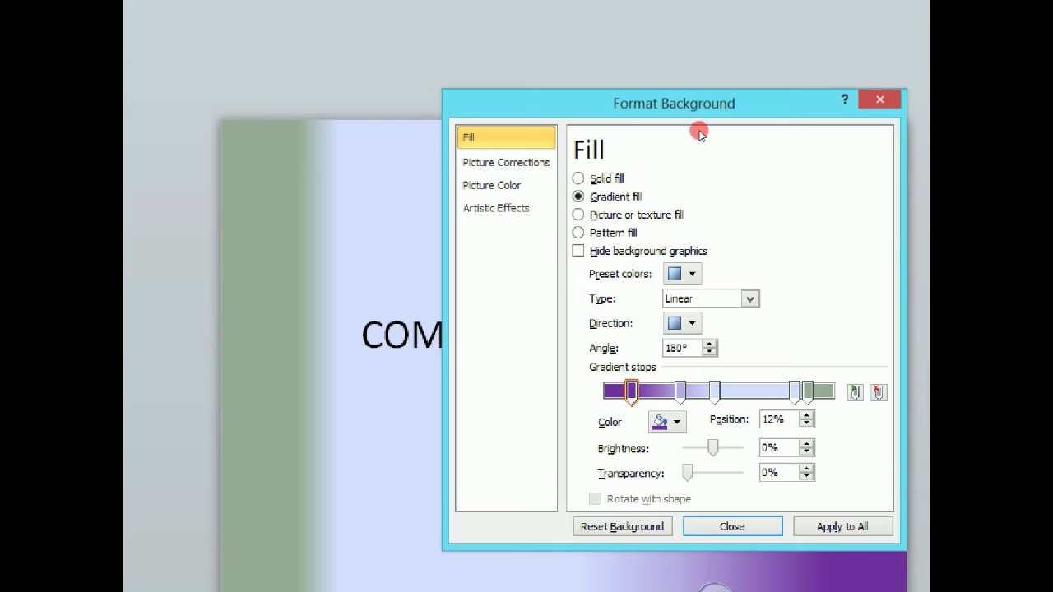
# - Apply the gradient background to all slides and close the Format Background dialog
pyautogui.moveTo(697, 134); pyautogui.dragTo(688, 120)
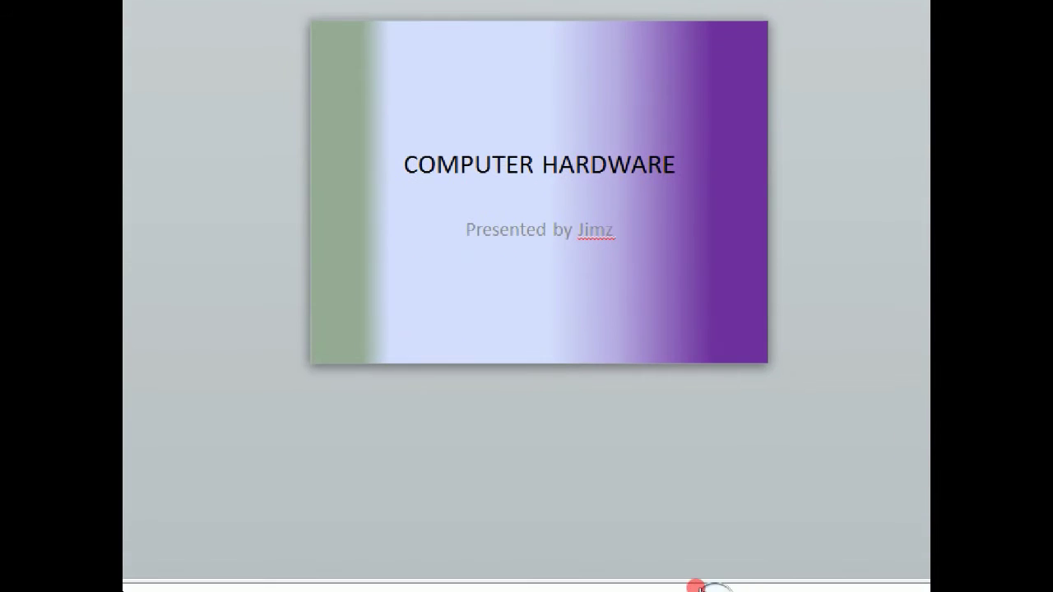
pyautogui.click(701, 589)
pyautogui.press('super+plus')
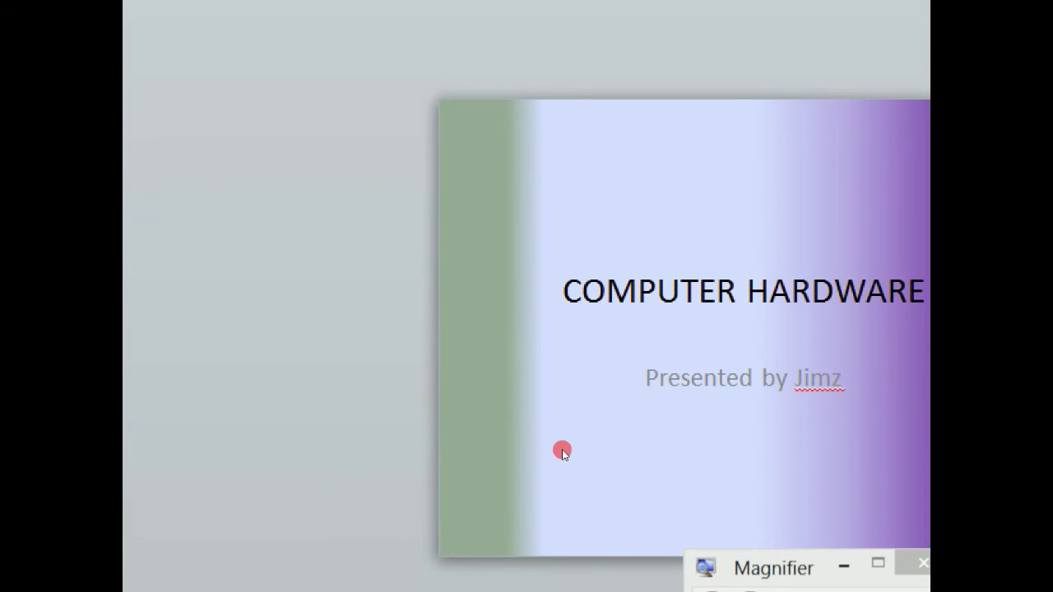
pyautogui.press('super+minus')
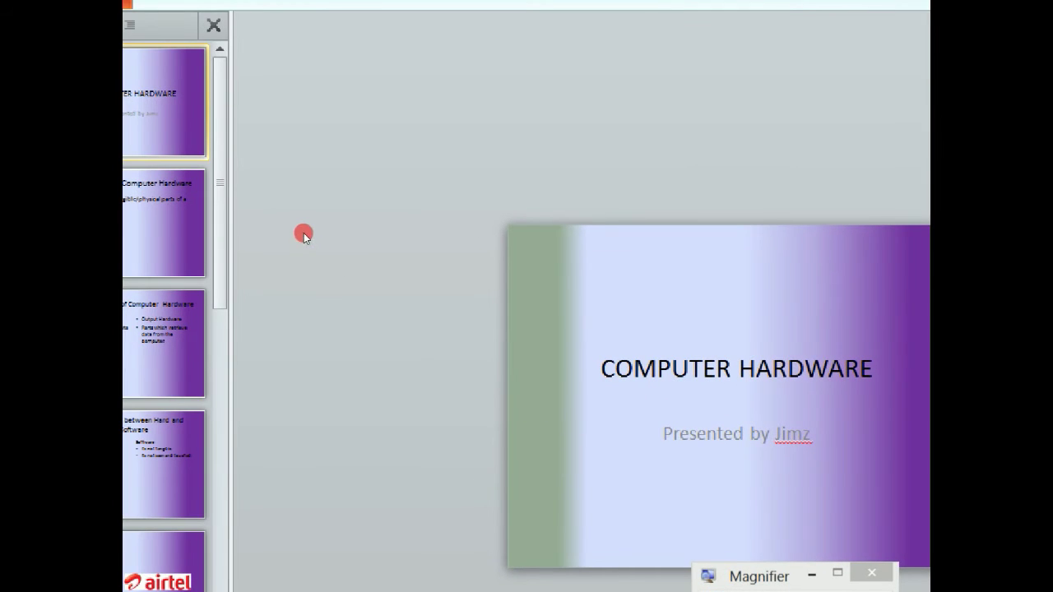
# - Go through the slides to the Airtel Logo slide and open its Format Background settings
pyautogui.click(202, 191)
pyautogui.click(177, 293)
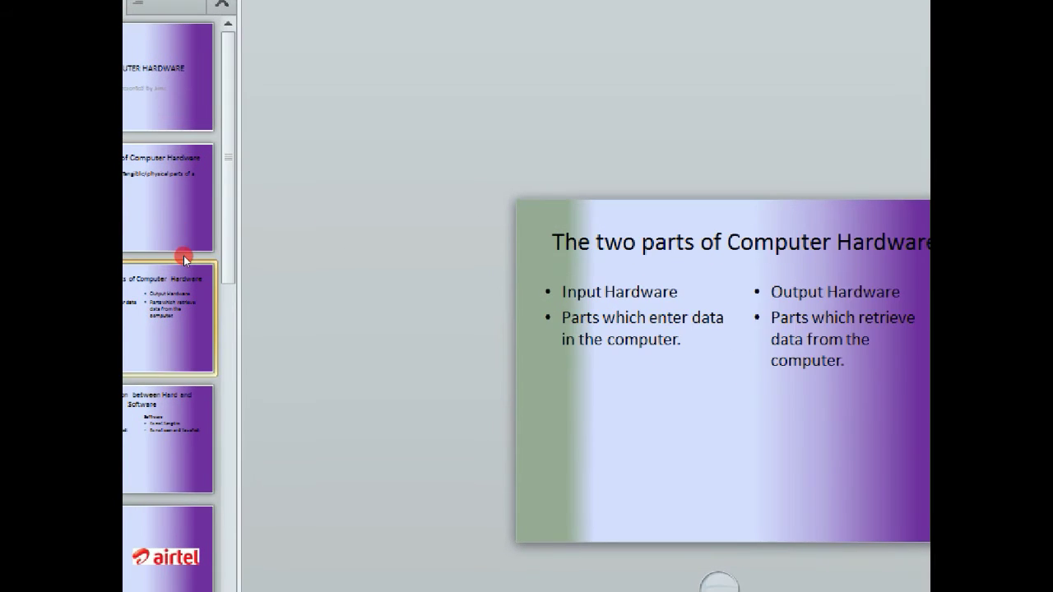
pyautogui.click(194, 333)
pyautogui.click(185, 418)
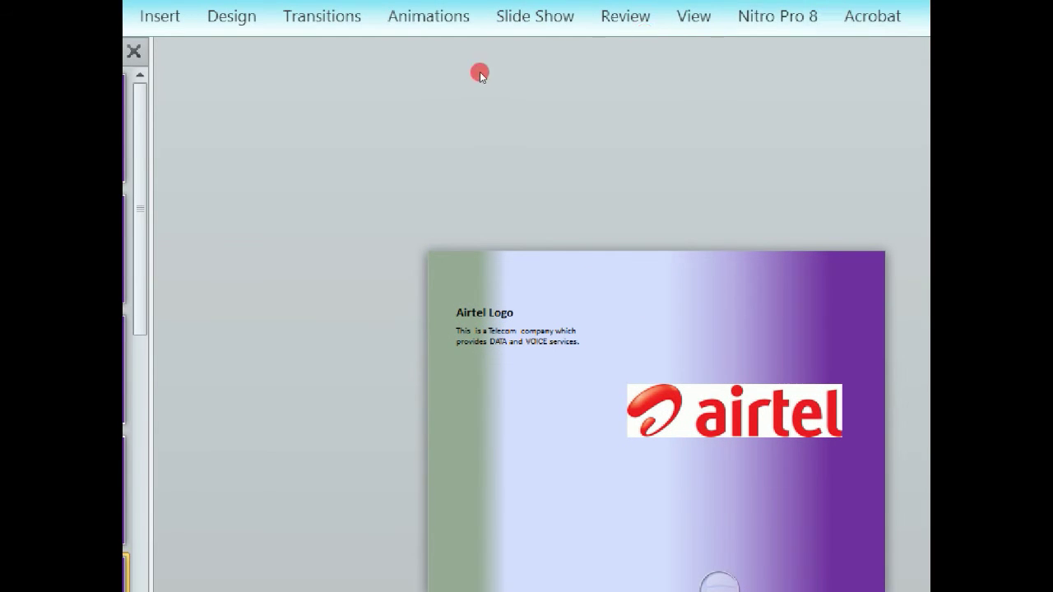
pyautogui.click(239, 18)
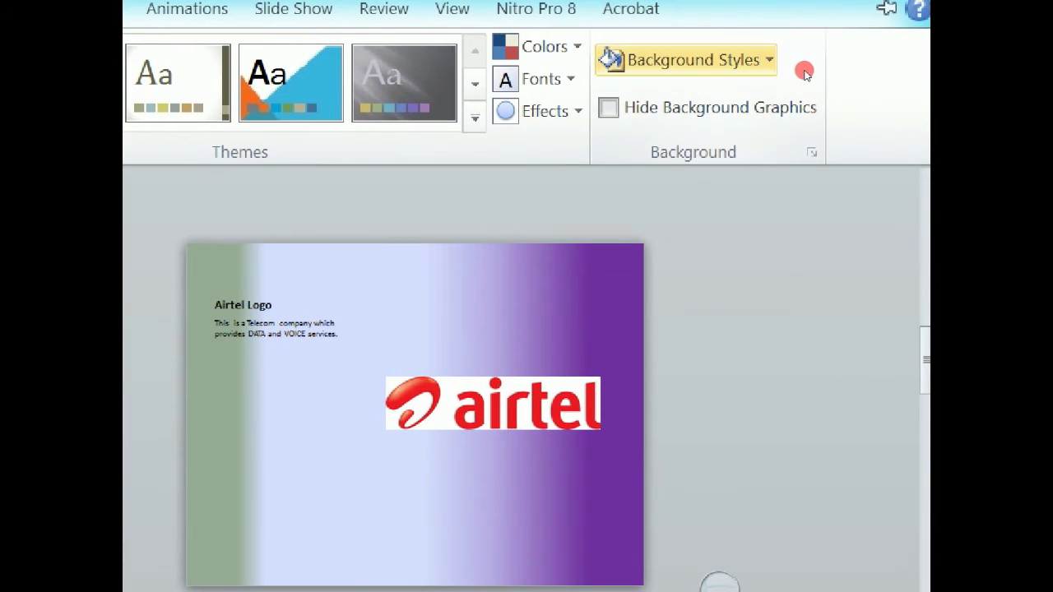
pyautogui.click(769, 60)
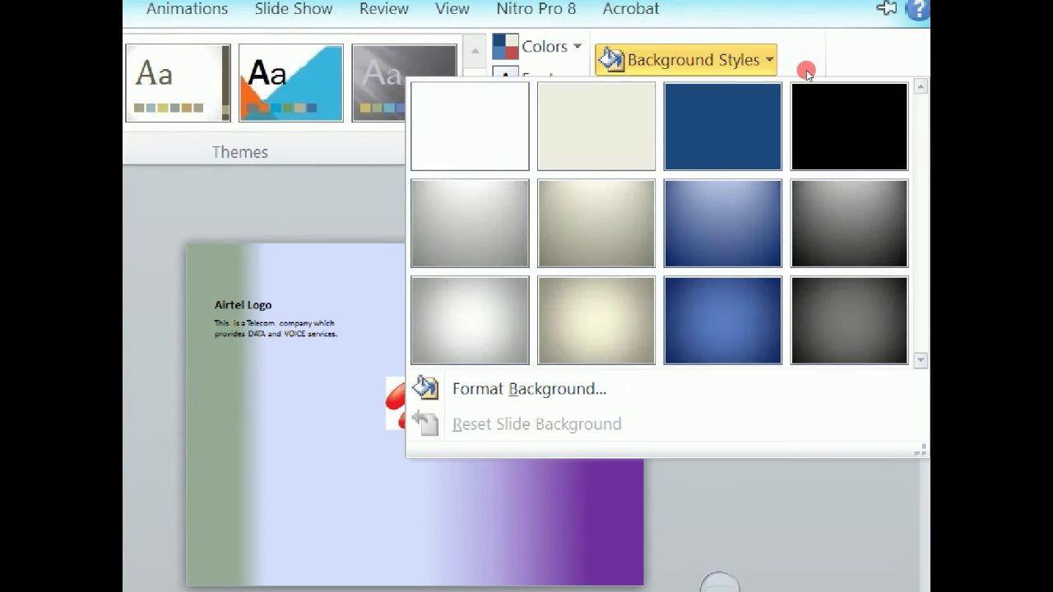
pyautogui.click(693, 388)
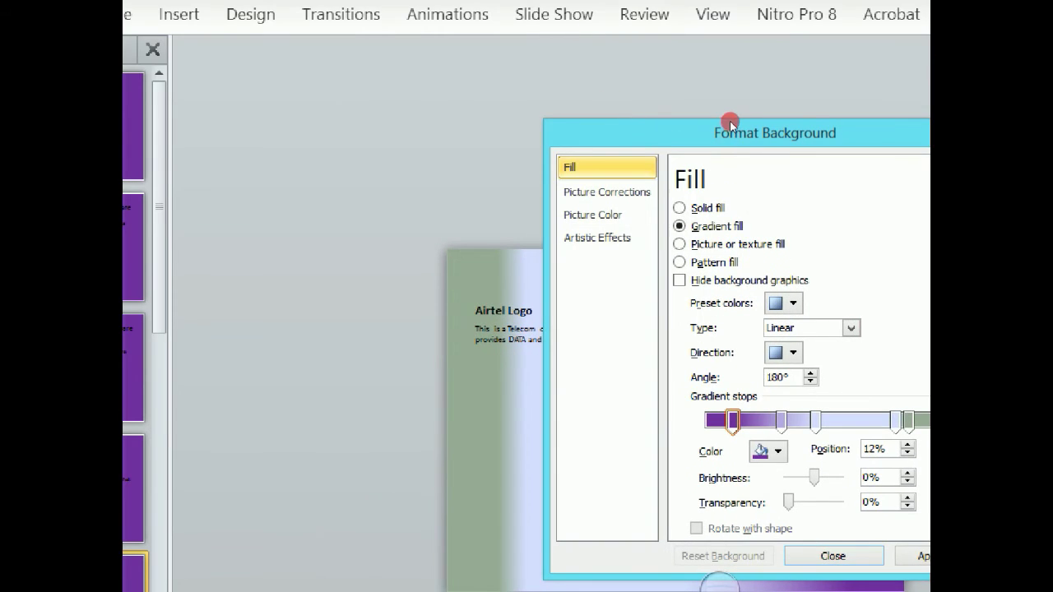
pyautogui.moveTo(732, 119); pyautogui.dragTo(635, 116)
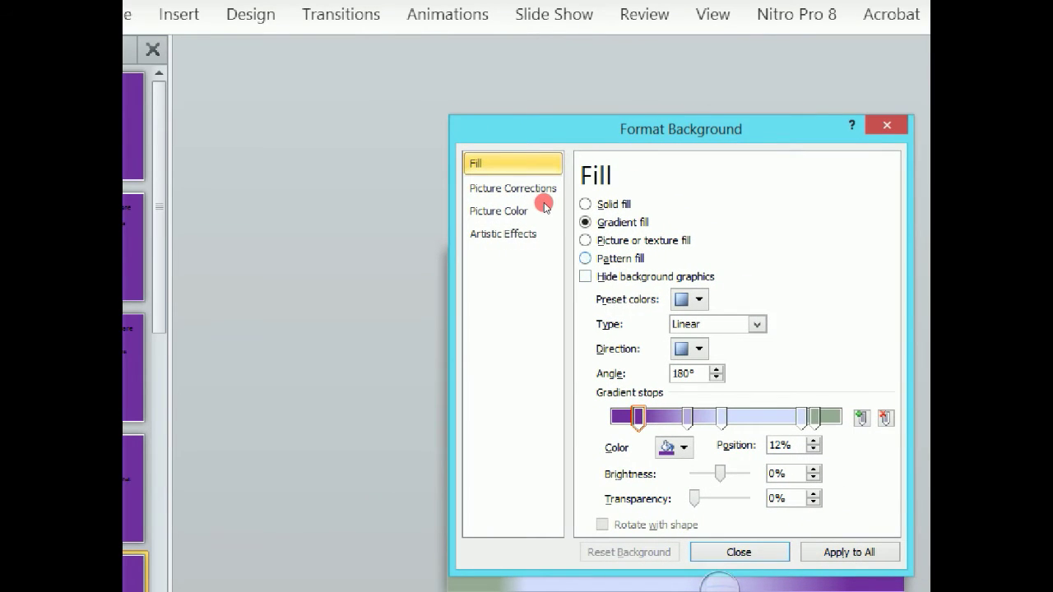
# - Fill the Airtel Logo slide's background with the water droplets texture and close the dialog
pyautogui.hotkey('alt', 'p')
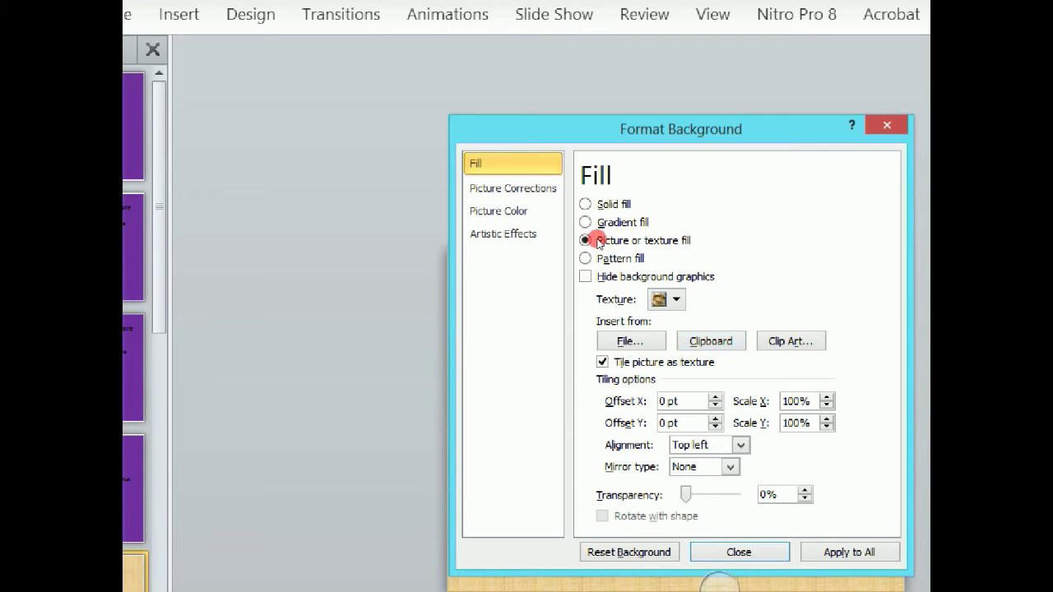
pyautogui.click(666, 300)
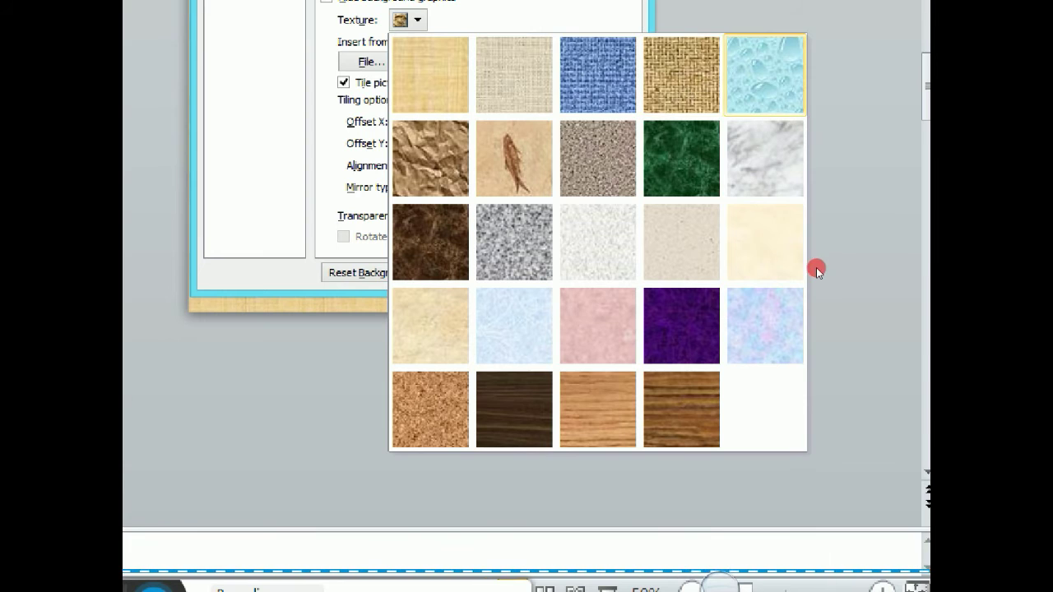
pyautogui.press('Return')
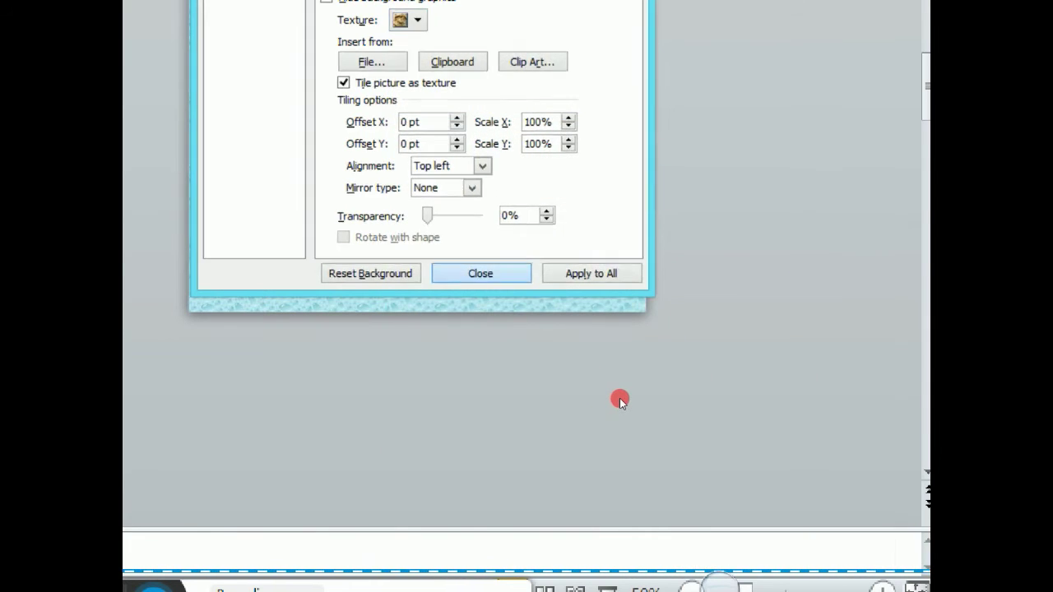
pyautogui.press('Escape')
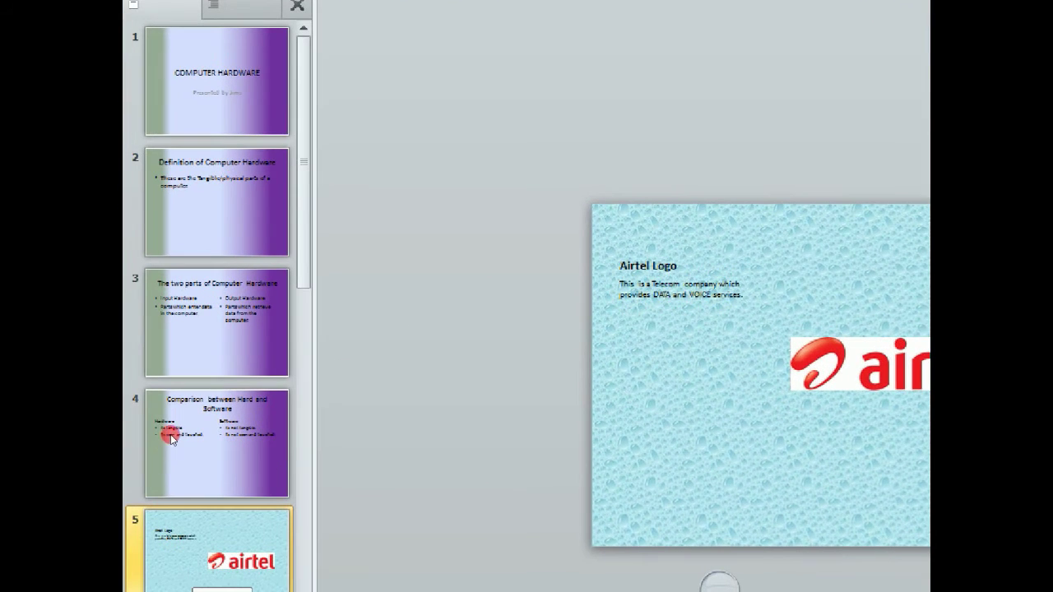
# - Look through slides 4 back to 1 to compare their backgrounds with the Airtel Logo slide
pyautogui.click(170, 434)
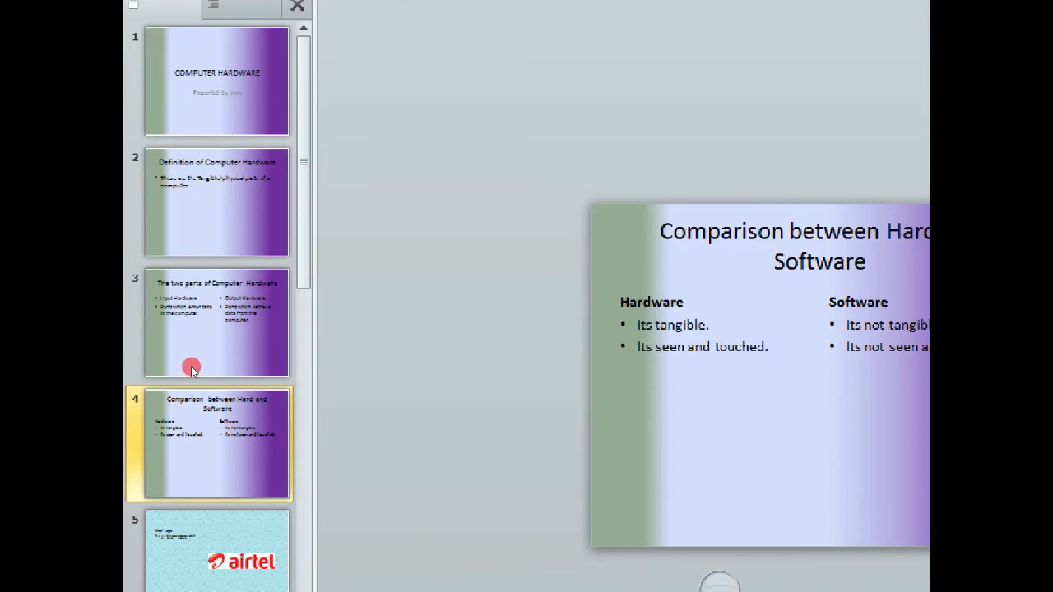
pyautogui.click(190, 326)
pyautogui.click(181, 201)
pyautogui.click(170, 74)
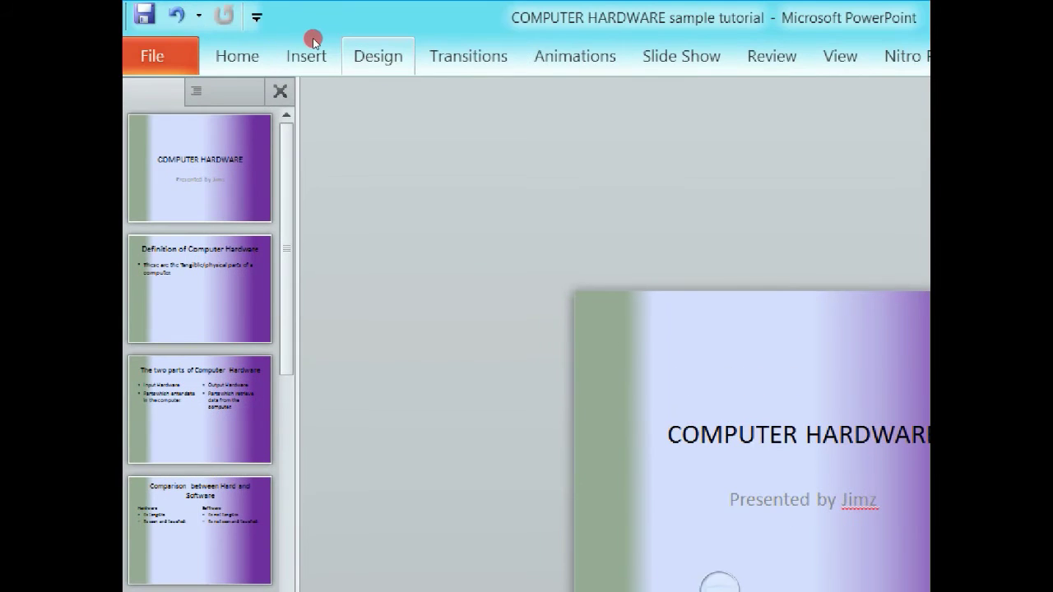
pyautogui.click(378, 56)
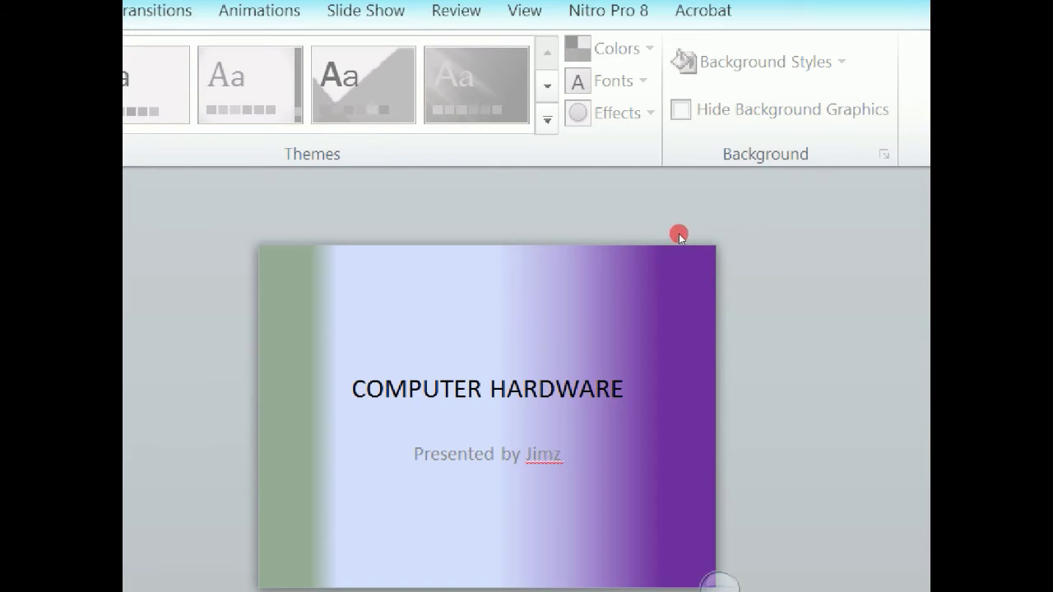
pyautogui.click(619, 285)
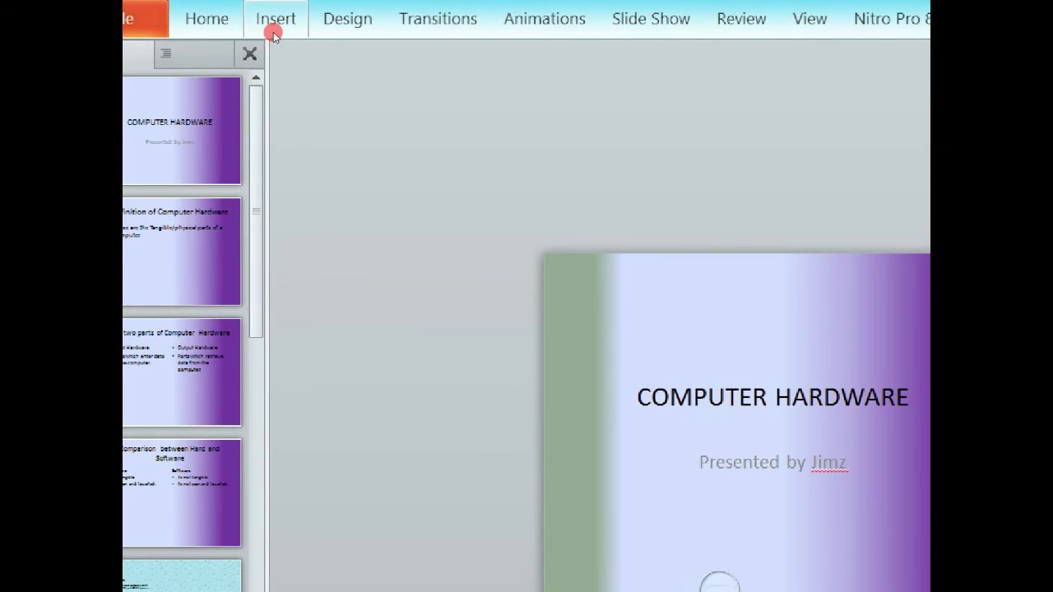
pyautogui.click(321, 25)
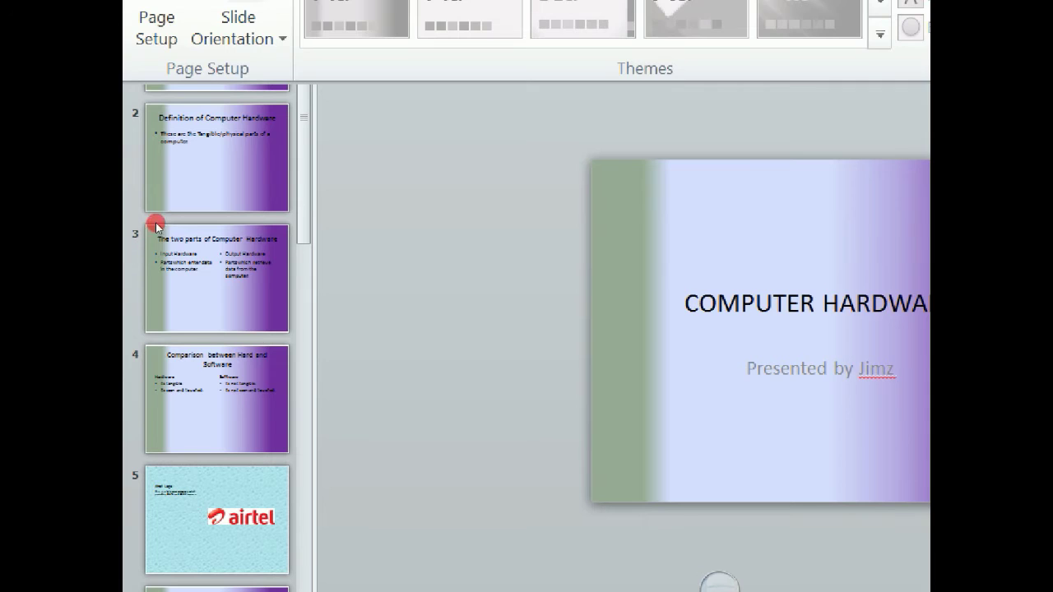
pyautogui.click(169, 212)
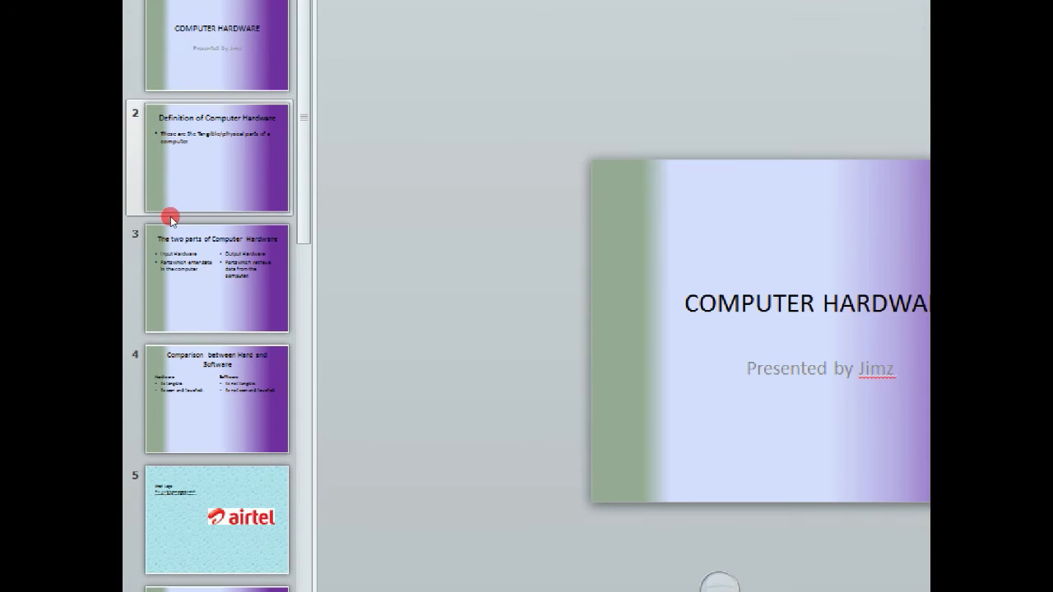
# - Fill the background of slide 3, The two parts of Computer Hardware, with the water droplets texture
pyautogui.click(211, 293)
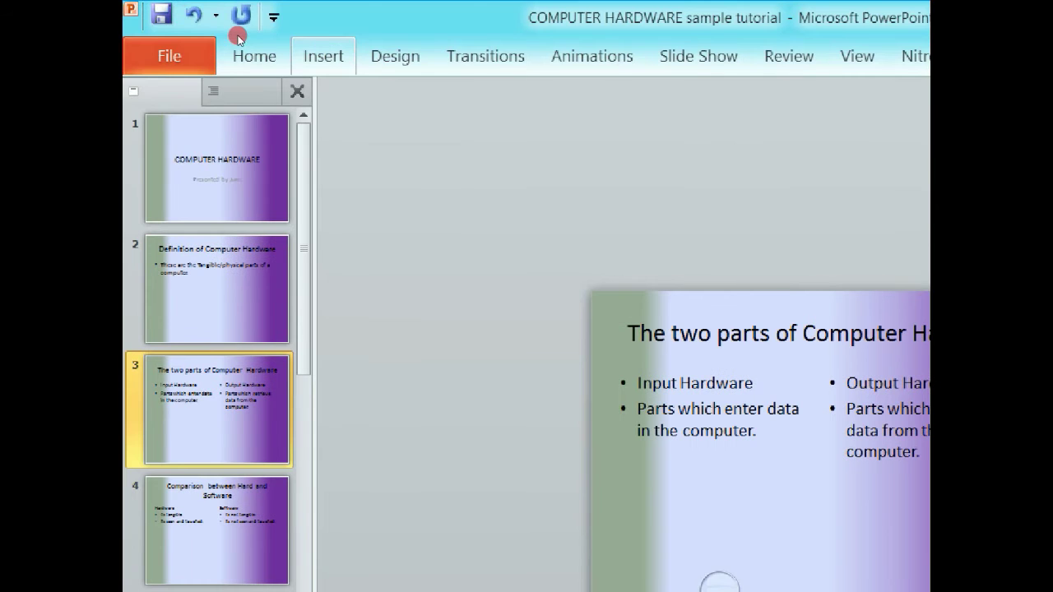
pyautogui.click(376, 51)
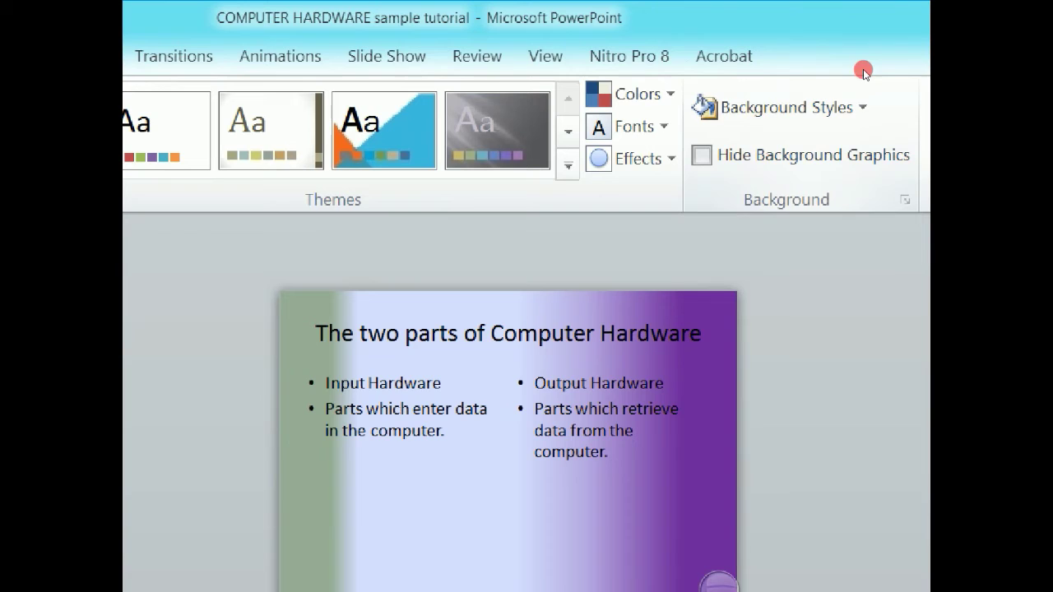
pyautogui.click(825, 105)
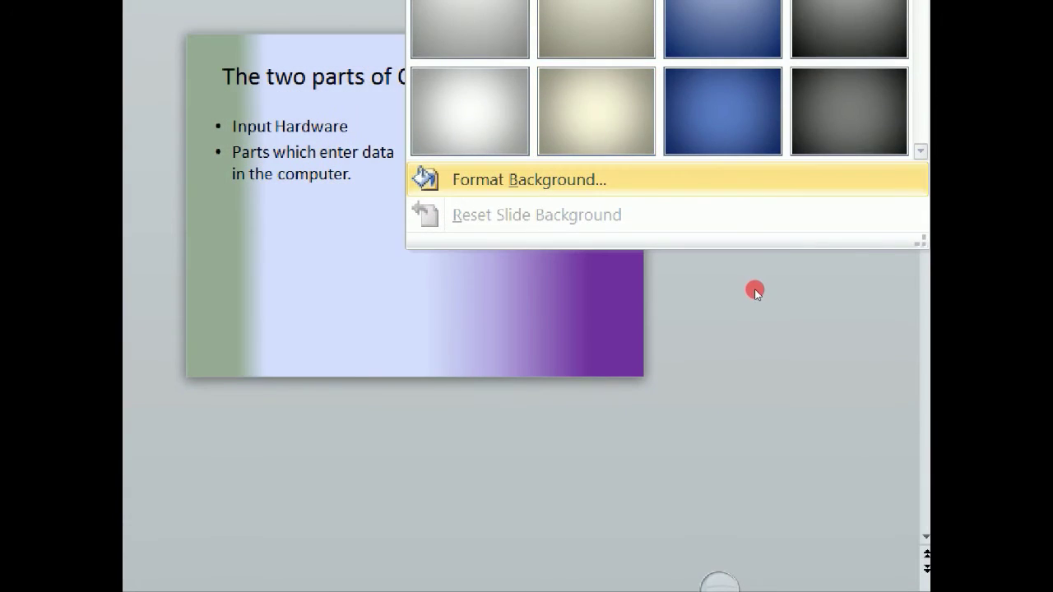
pyautogui.click(659, 437)
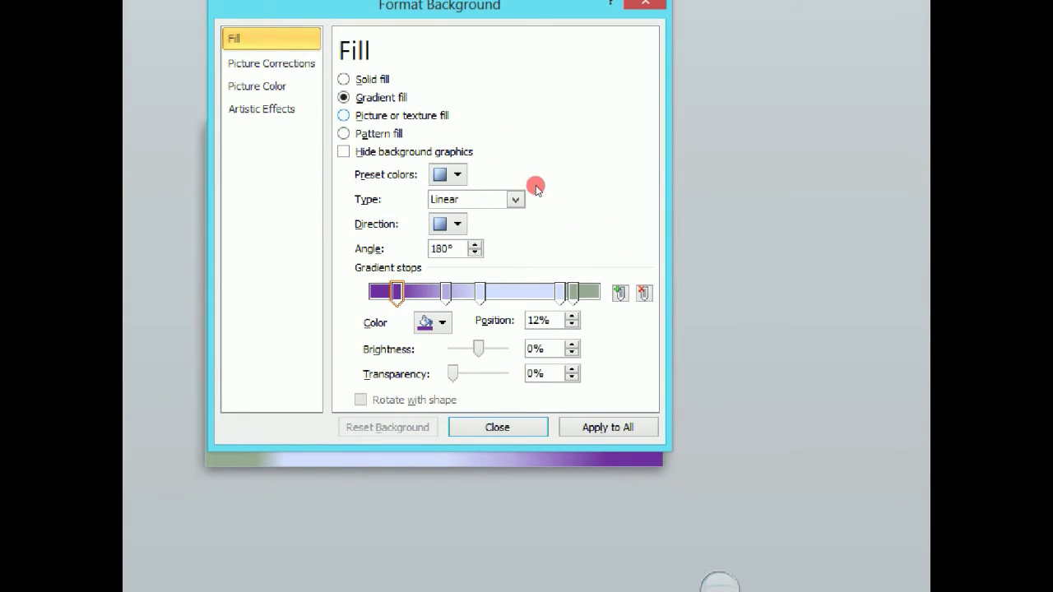
pyautogui.click(375, 116)
pyautogui.click(430, 175)
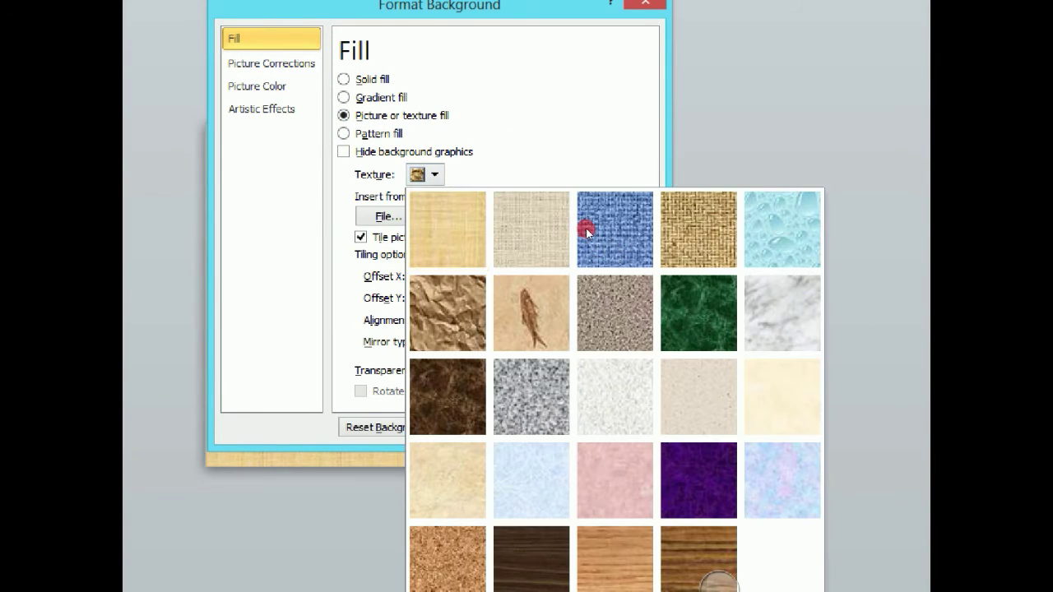
pyautogui.click(811, 263)
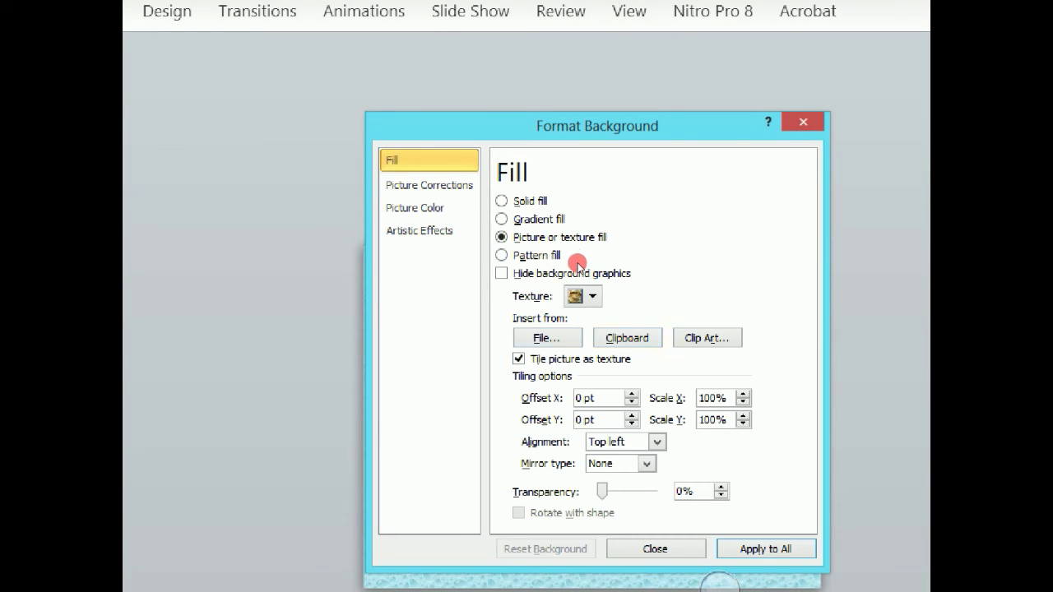
# - Use the montor picture file as the background of all slides, tiled as a texture
pyautogui.click(566, 338)
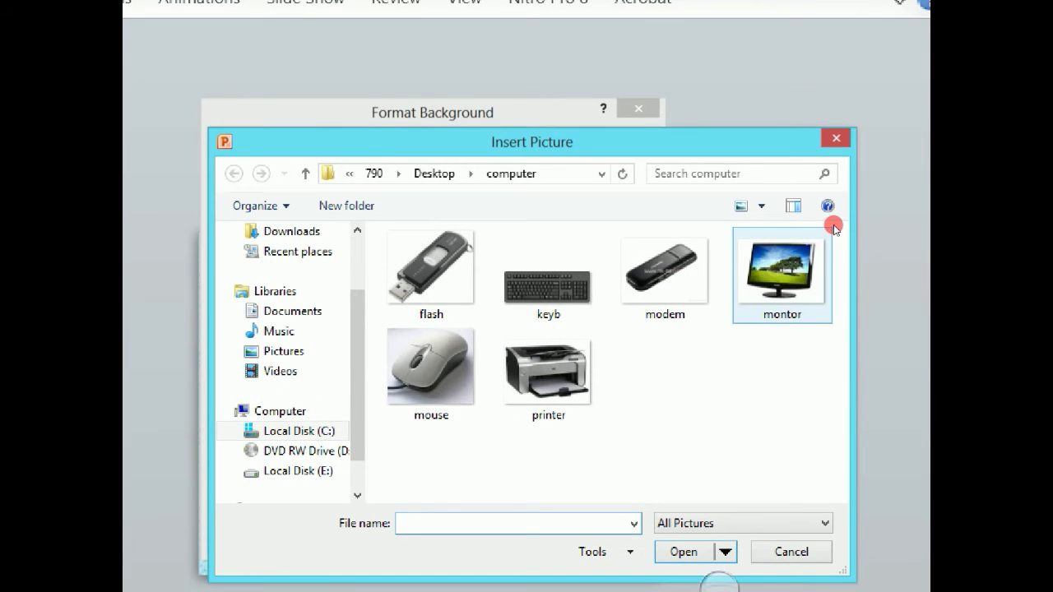
pyautogui.click(831, 230)
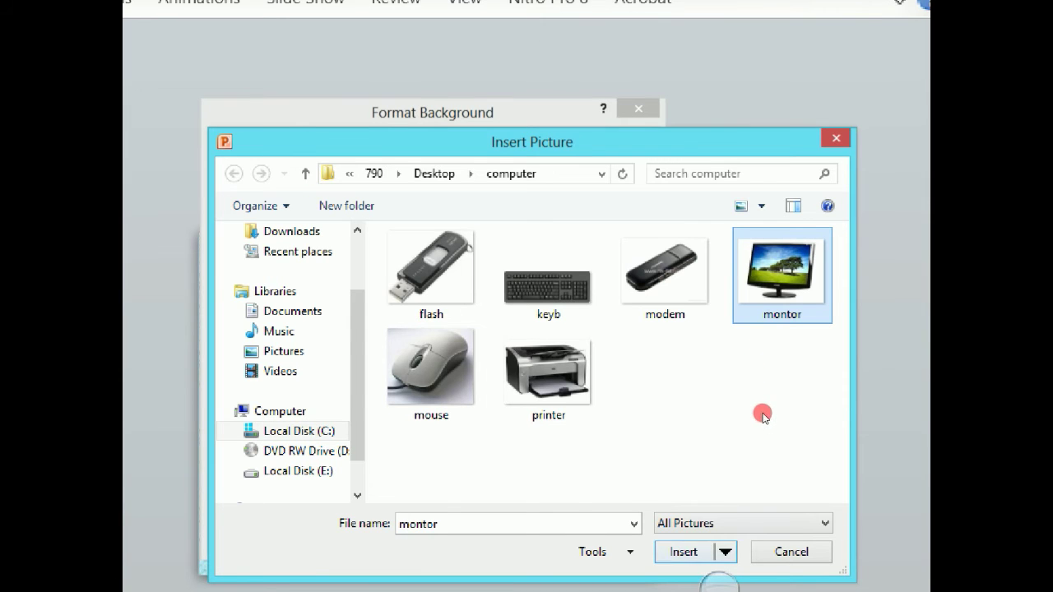
pyautogui.press('Return')
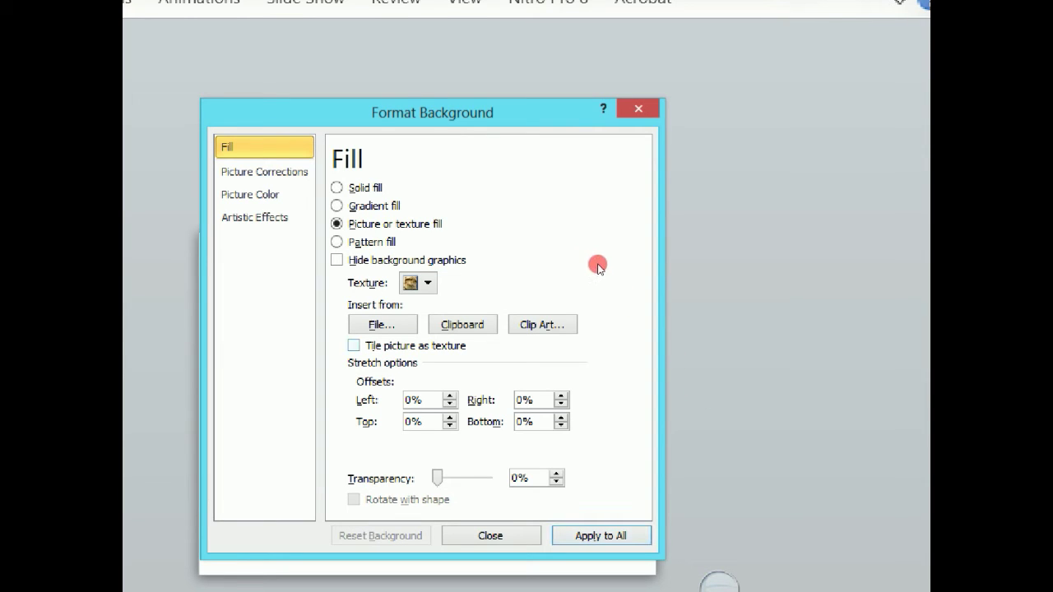
pyautogui.hotkey('alt', 'i')
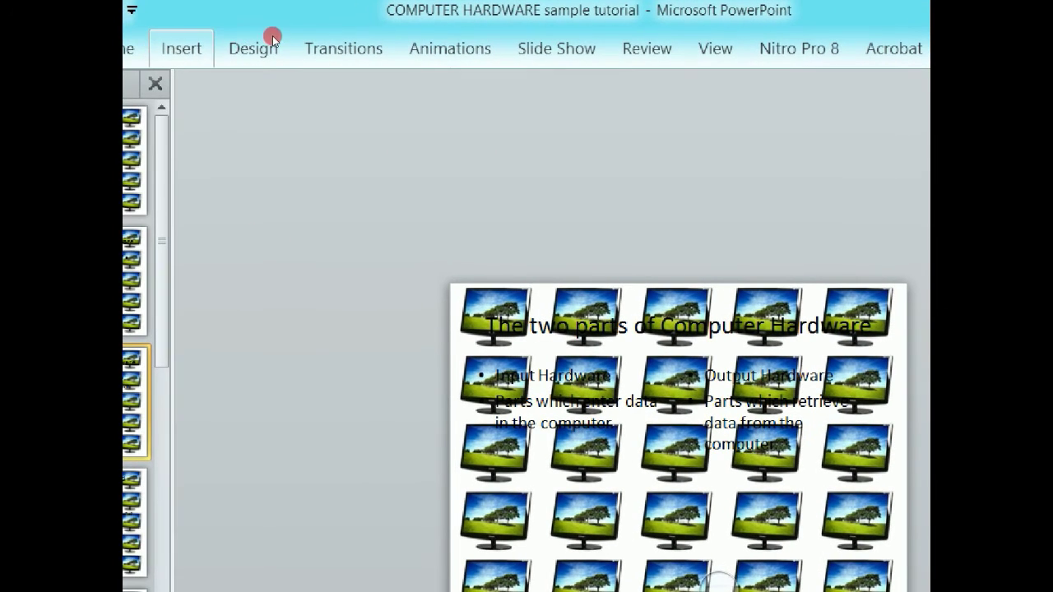
# - Turn off tiling for the background picture, apply the change to all slides and close the Format Background dialog
pyautogui.click(280, 42)
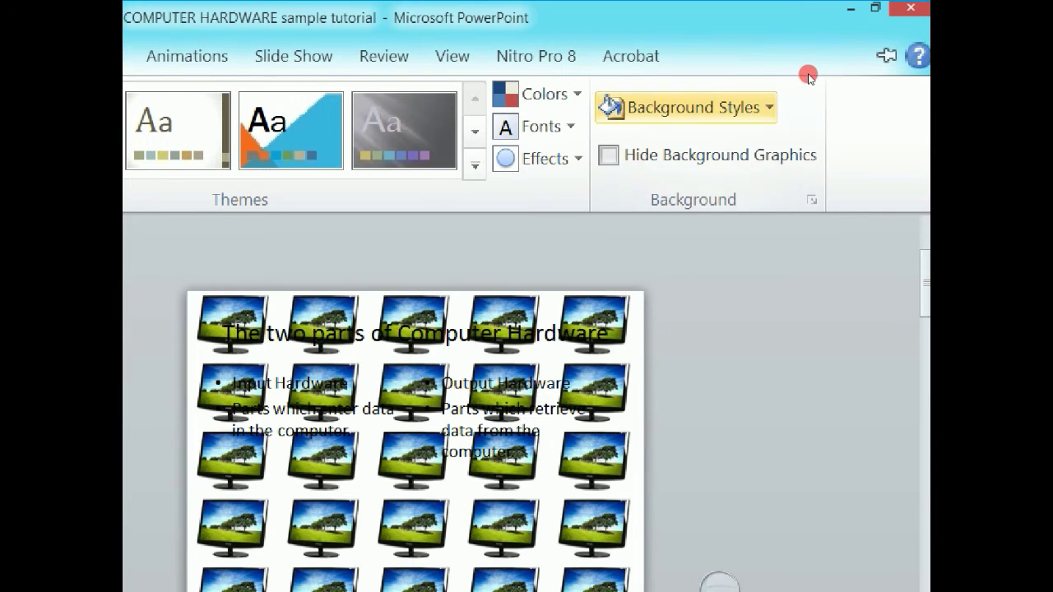
pyautogui.click(749, 107)
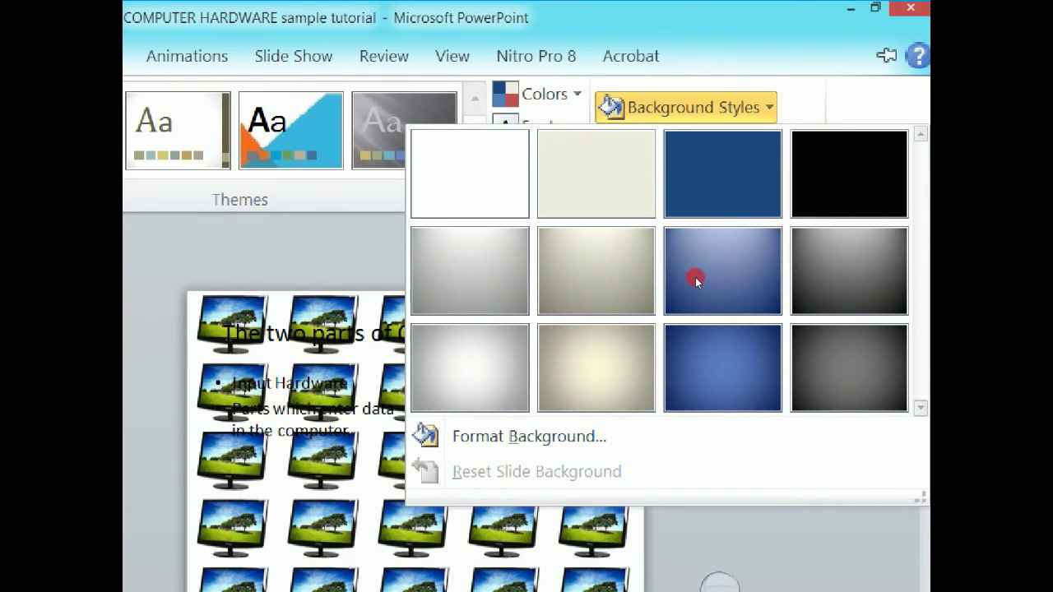
pyautogui.click(663, 436)
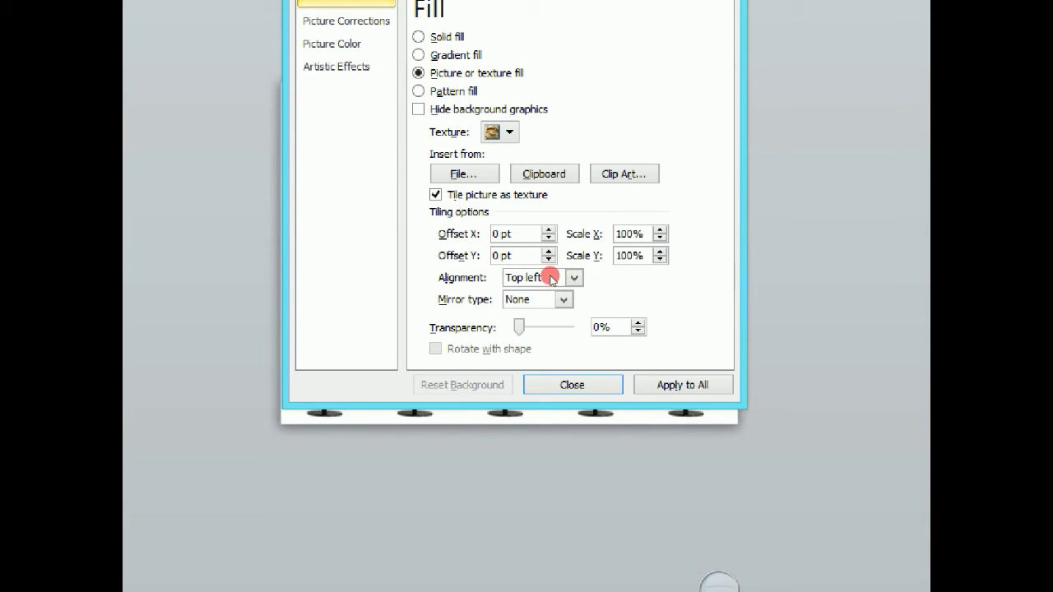
pyautogui.hotkey('alt', 'i')
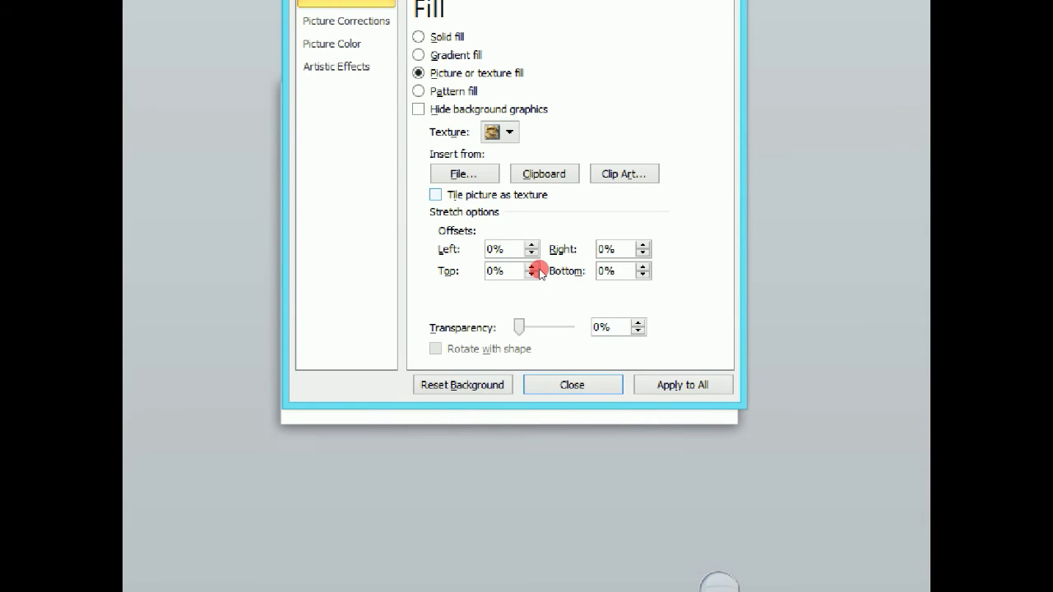
pyautogui.click(701, 393)
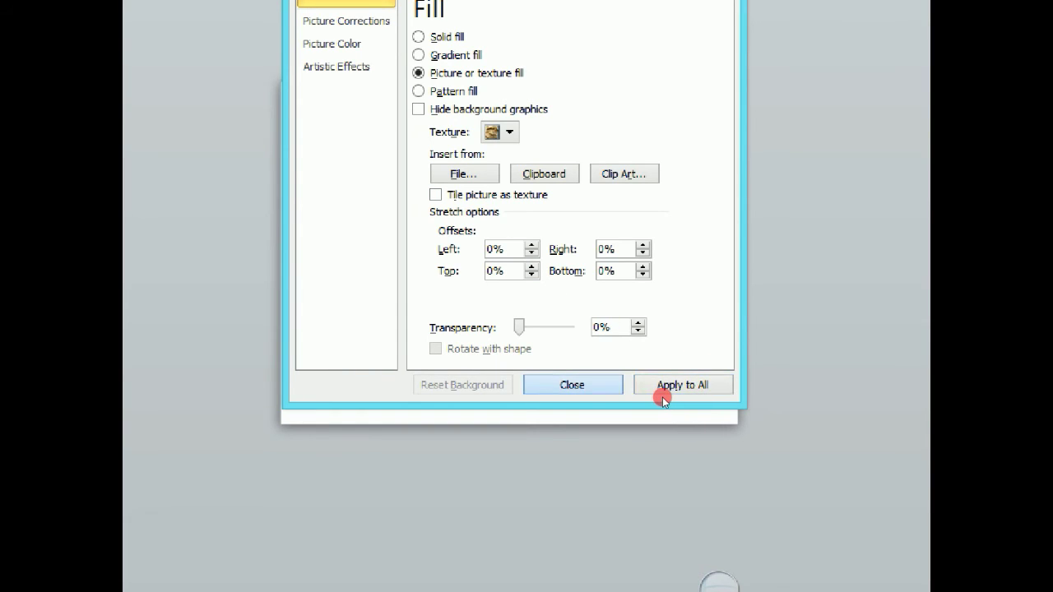
pyautogui.press('Return')
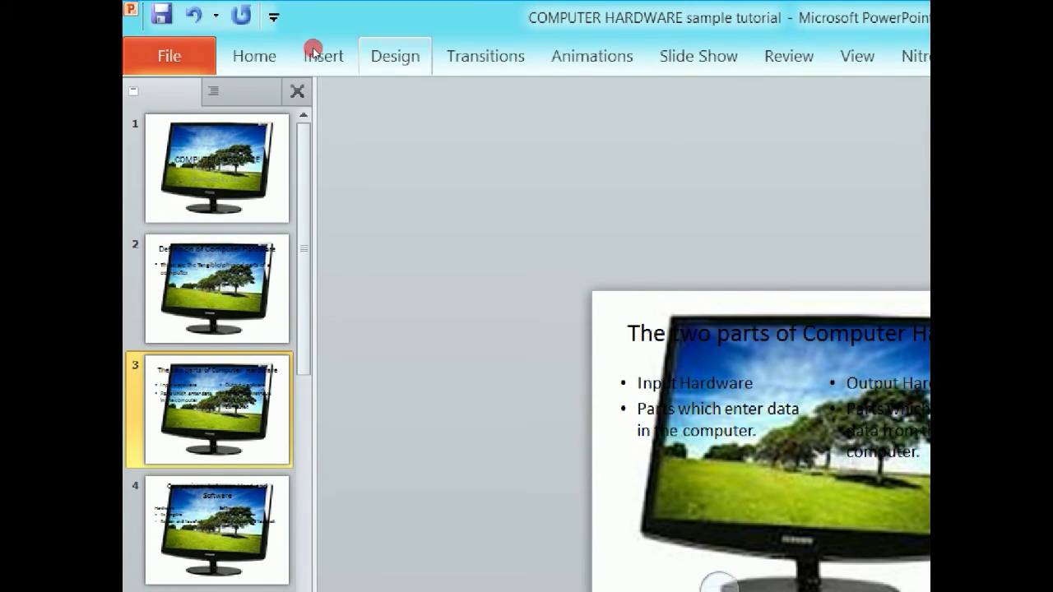
# - Sharpen the background picture by 25% with a Sharpen and Soften preset in its picture corrections
pyautogui.click(312, 36)
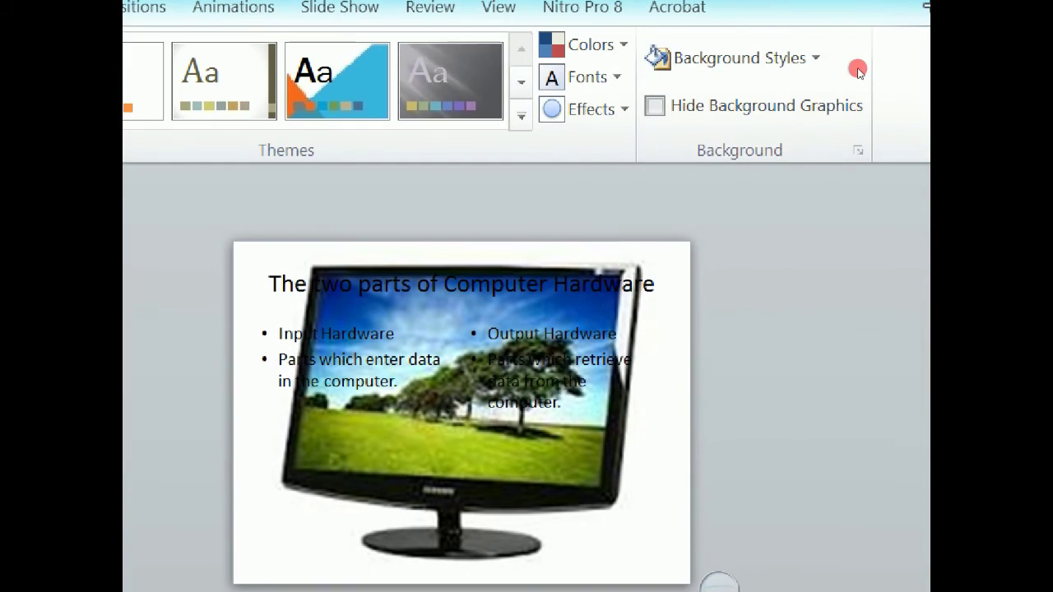
pyautogui.click(820, 67)
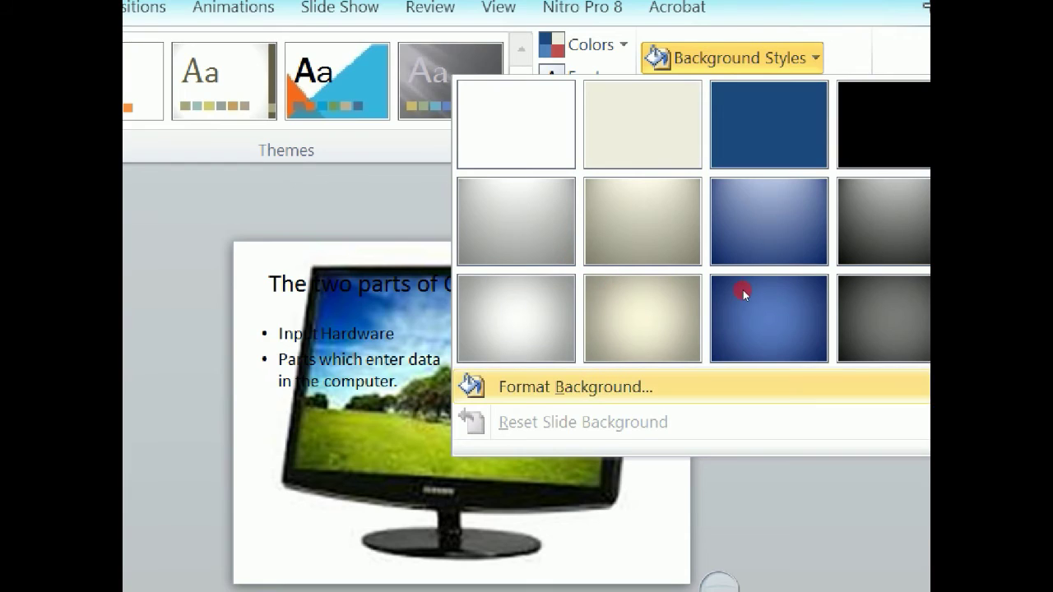
pyautogui.click(751, 386)
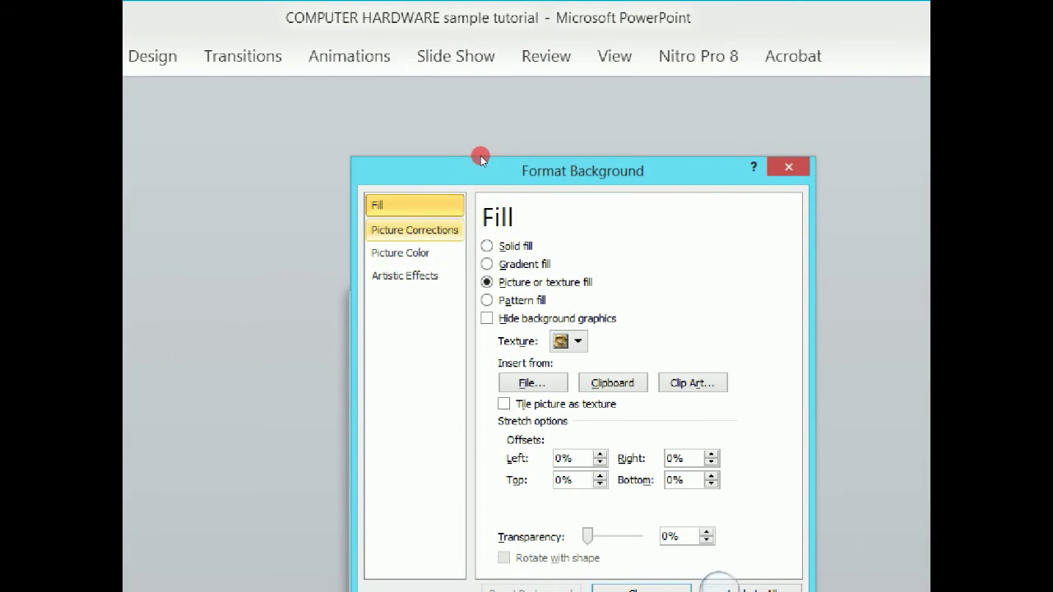
pyautogui.click(358, 92)
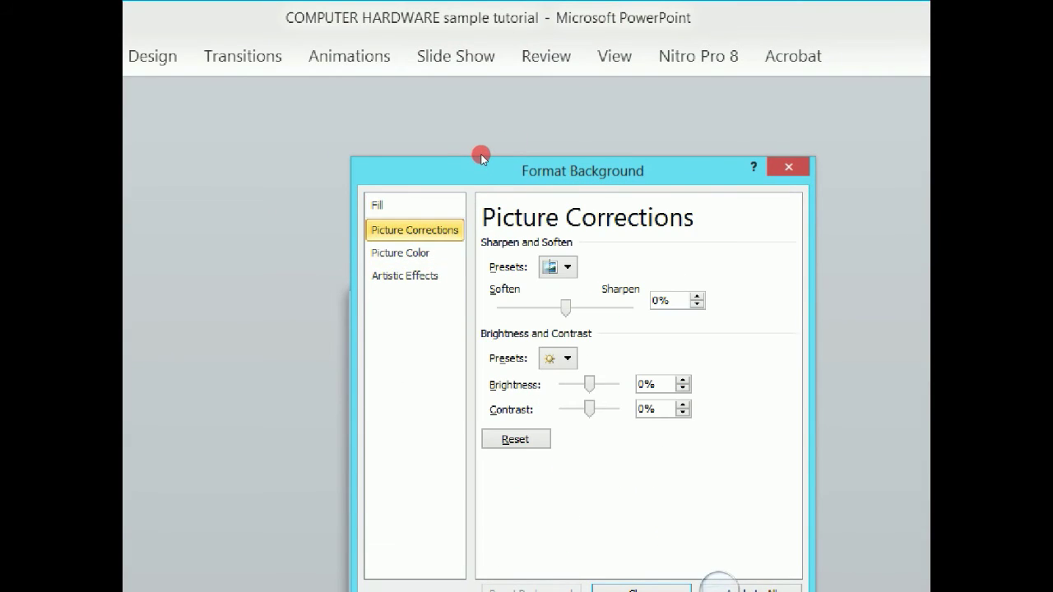
pyautogui.click(559, 266)
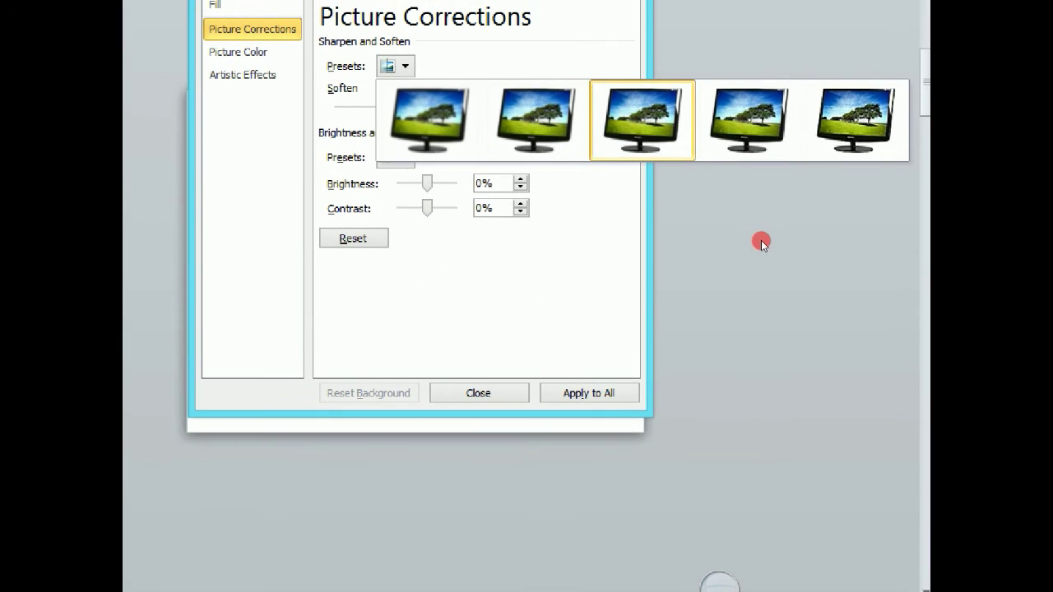
pyautogui.click(822, 212)
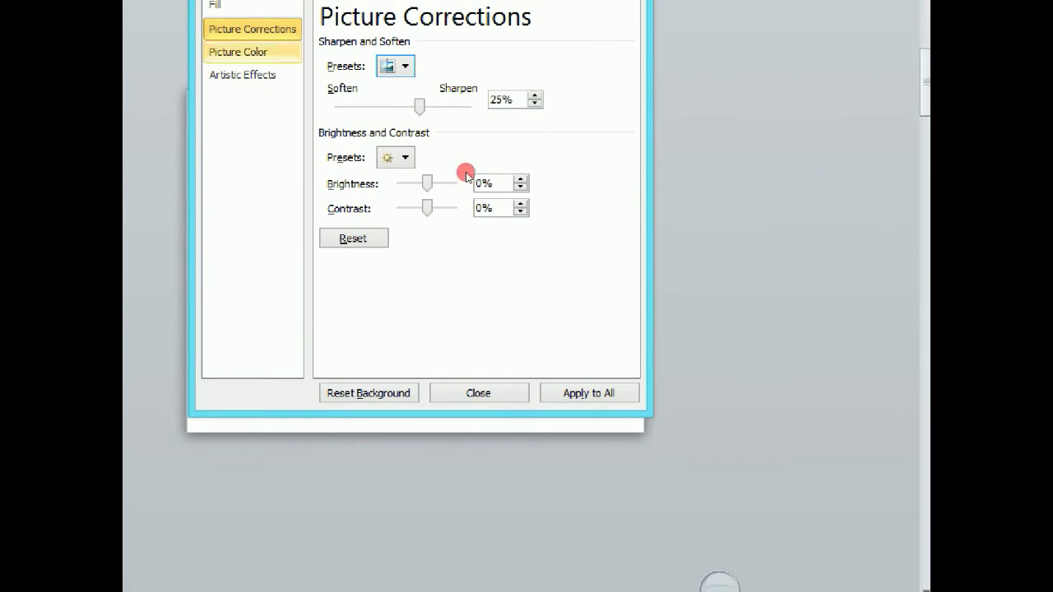
# - Set the background picture's color saturation to 0% with the saturation preset
pyautogui.click(239, 52)
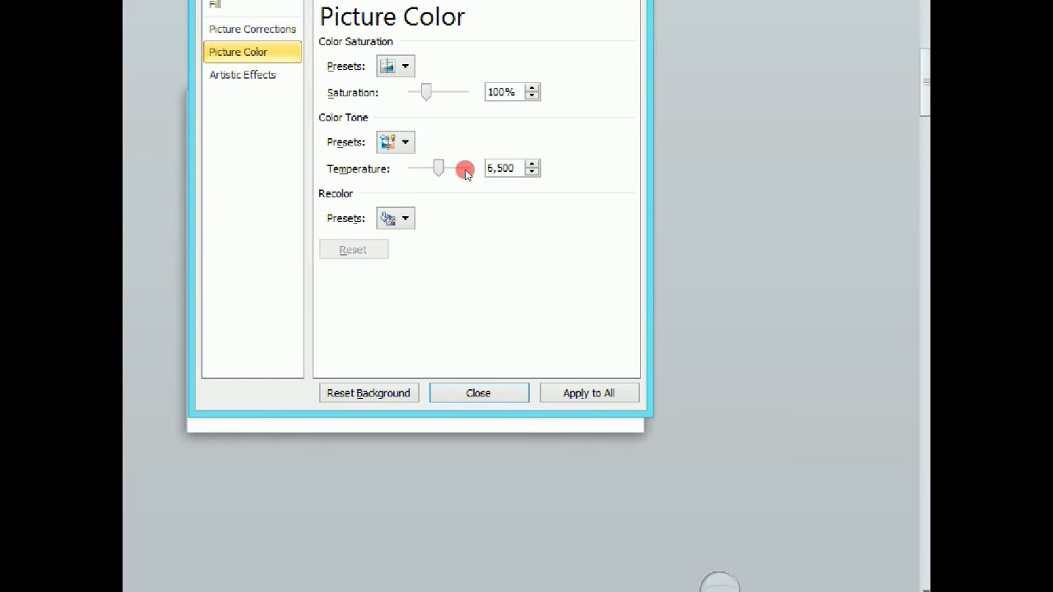
pyautogui.click(395, 66)
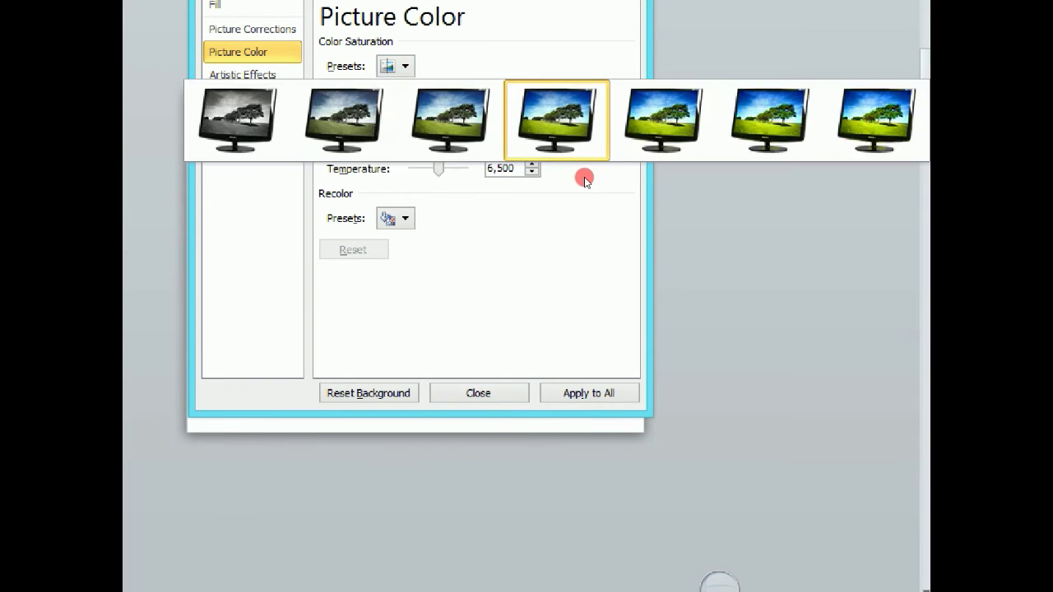
pyautogui.press('Left')
pyautogui.press('Left')
pyautogui.press('Left')
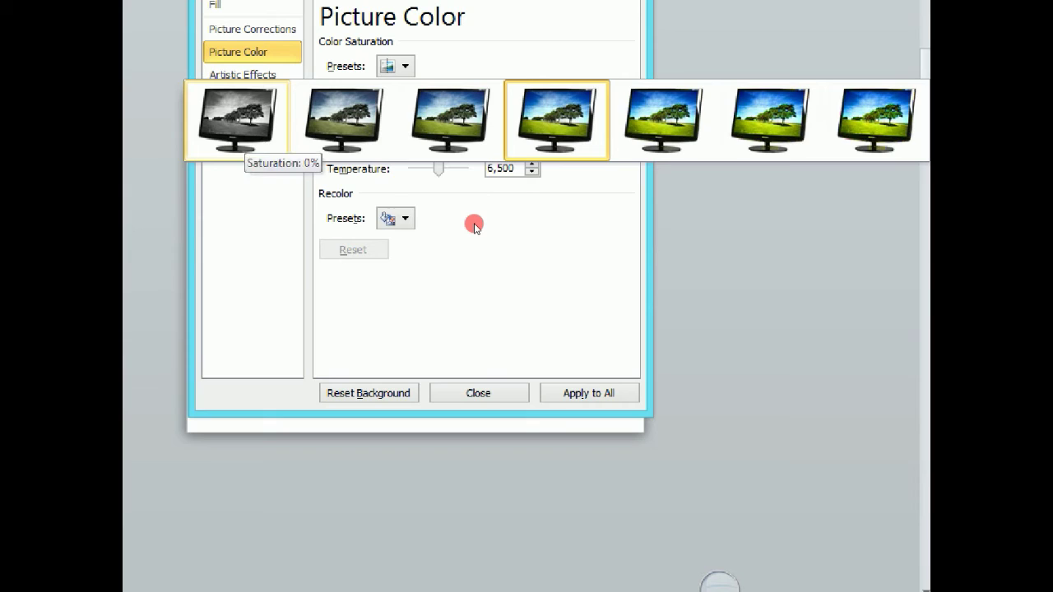
pyautogui.press('Return')
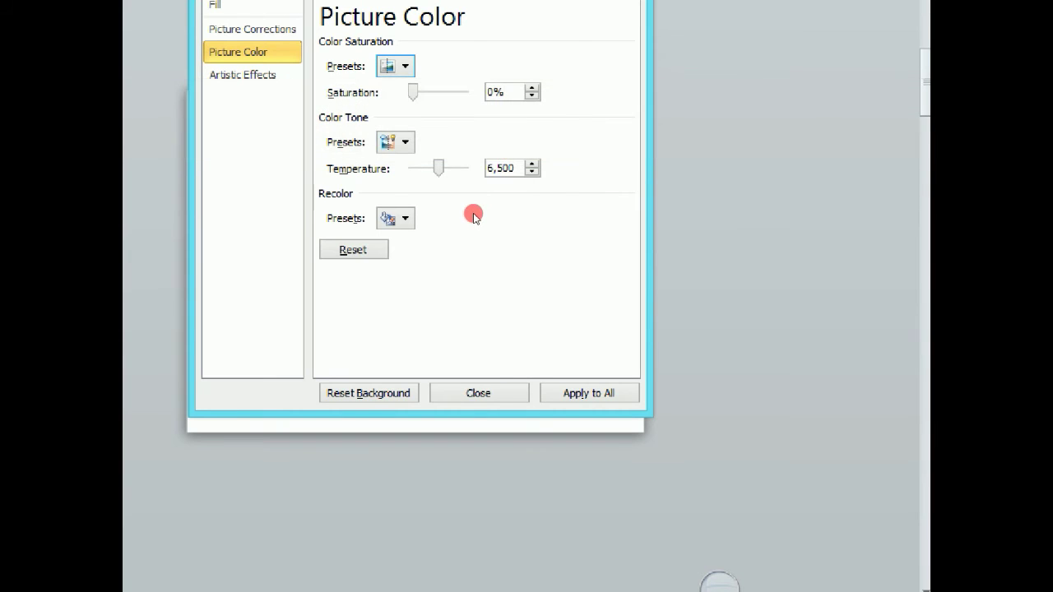
# - Give the background picture the crosshatch-style artistic effect on all slides
pyautogui.click(247, 75)
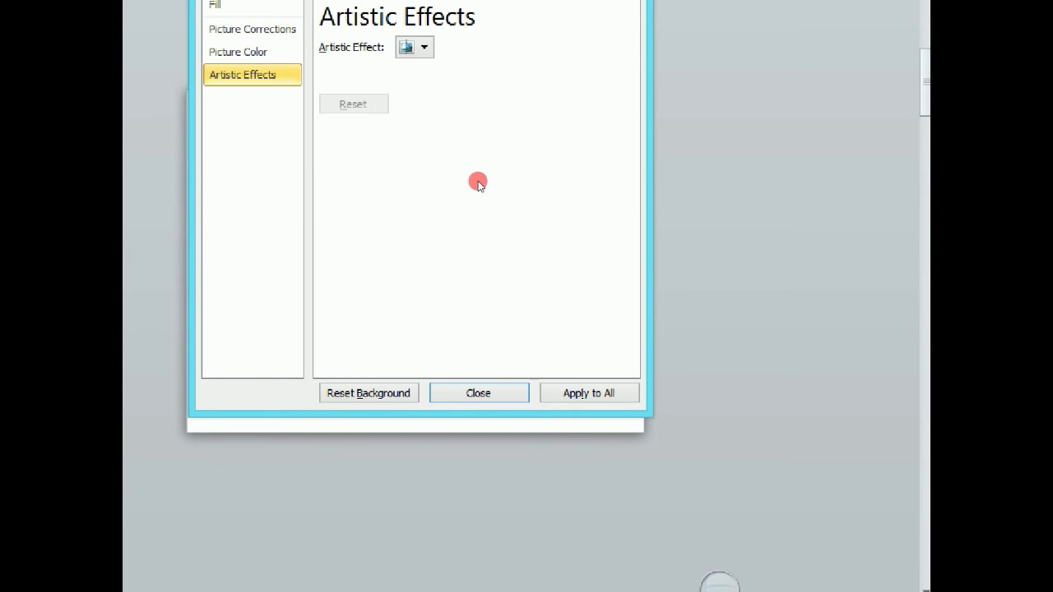
pyautogui.press('Tab')
pyautogui.press('Return')
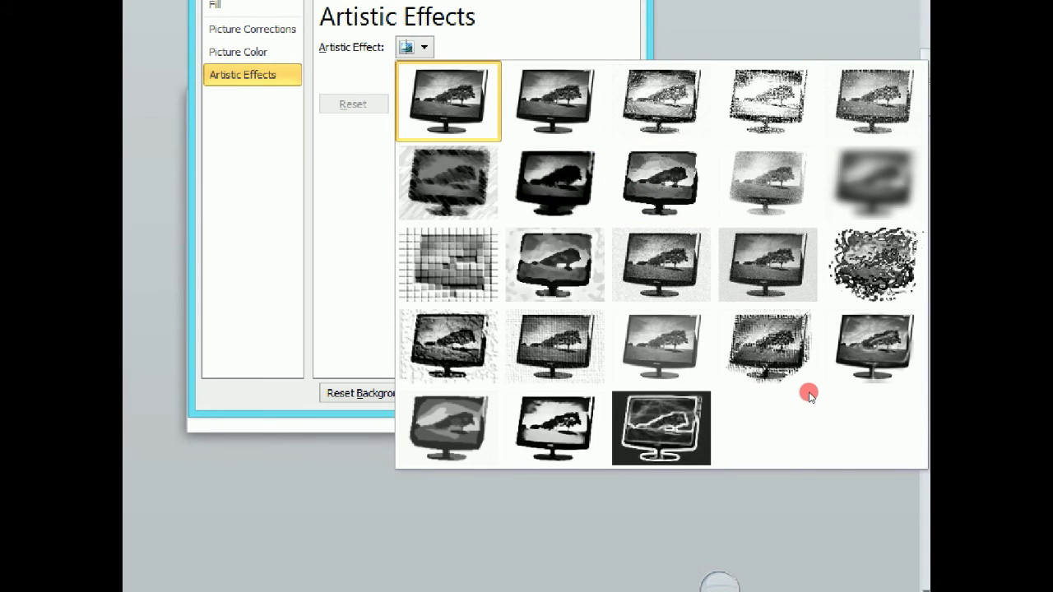
pyautogui.click(838, 362)
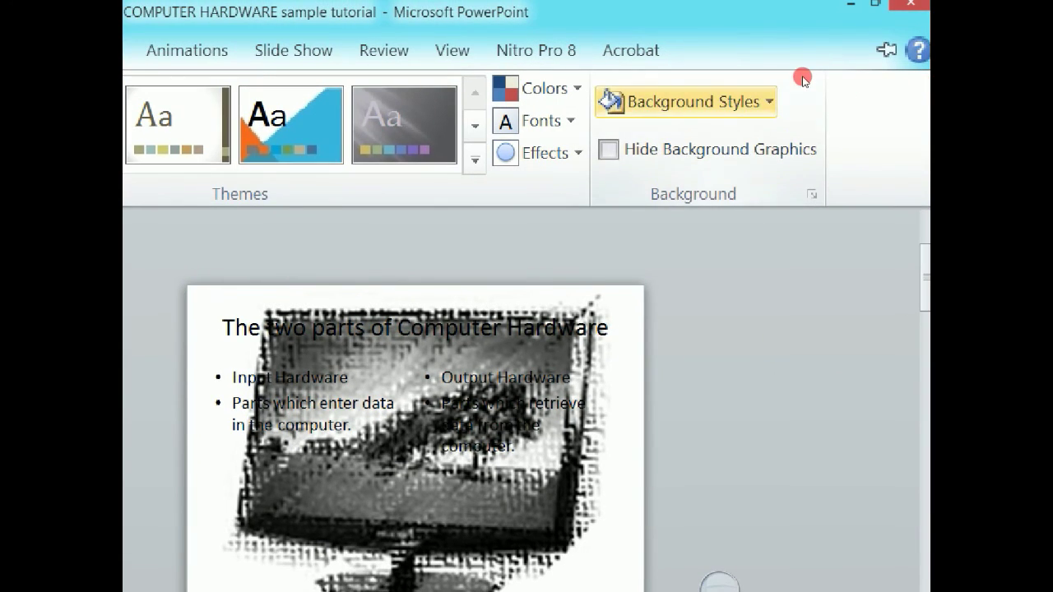
pyautogui.click(686, 101)
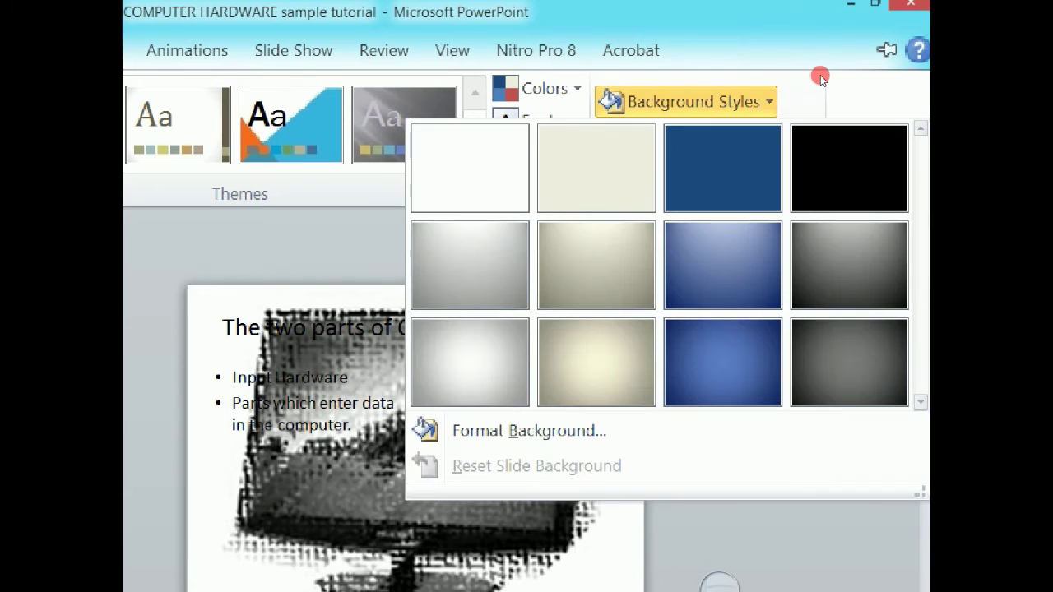
pyautogui.click(837, 70)
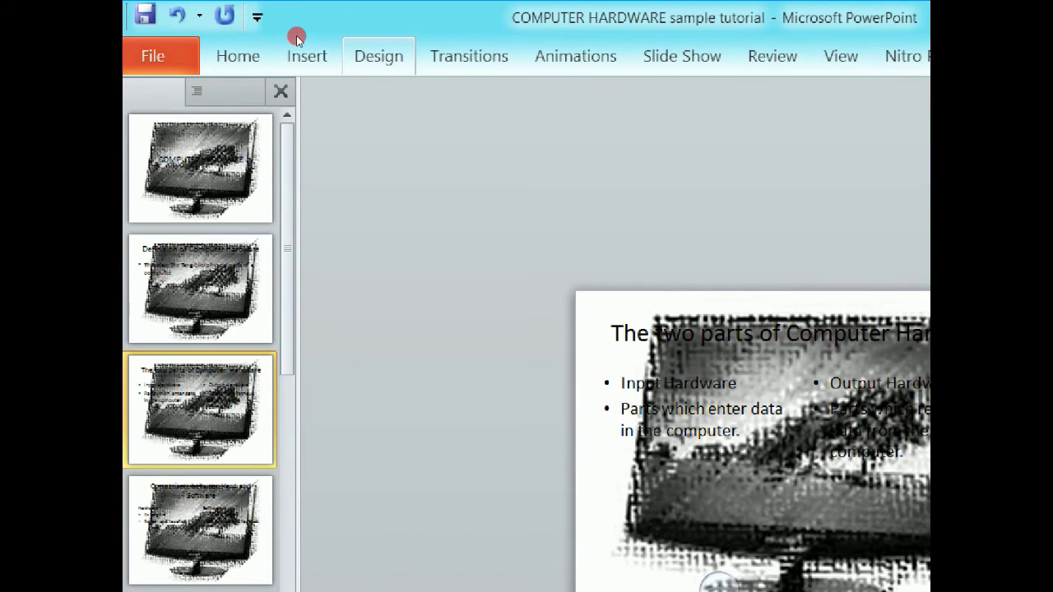
# - Apply the blue theme with white wave lines to the whole presentation and return to the design options
pyautogui.click(395, 31)
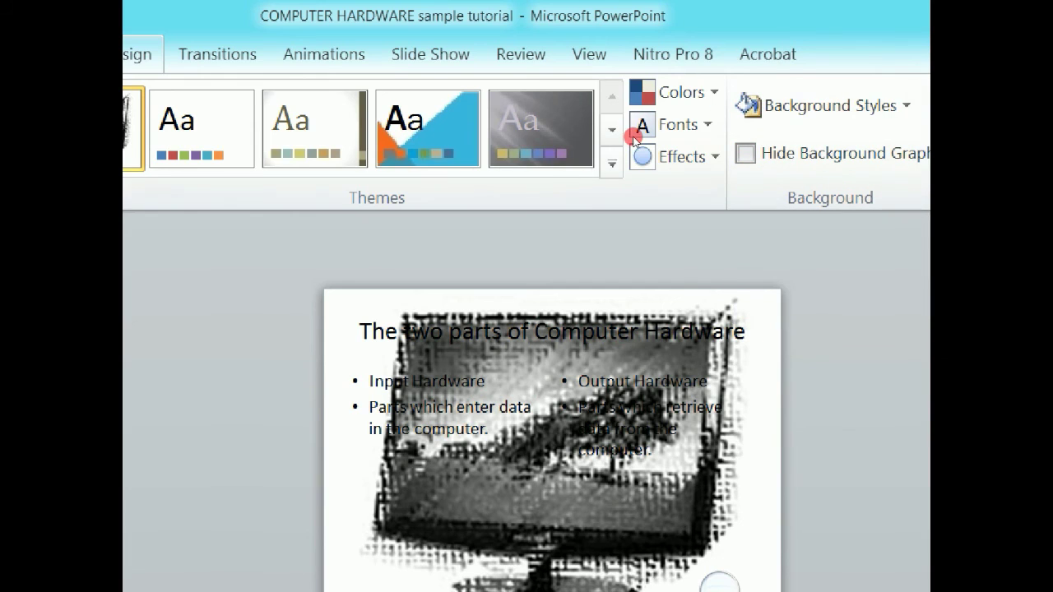
pyautogui.click(617, 116)
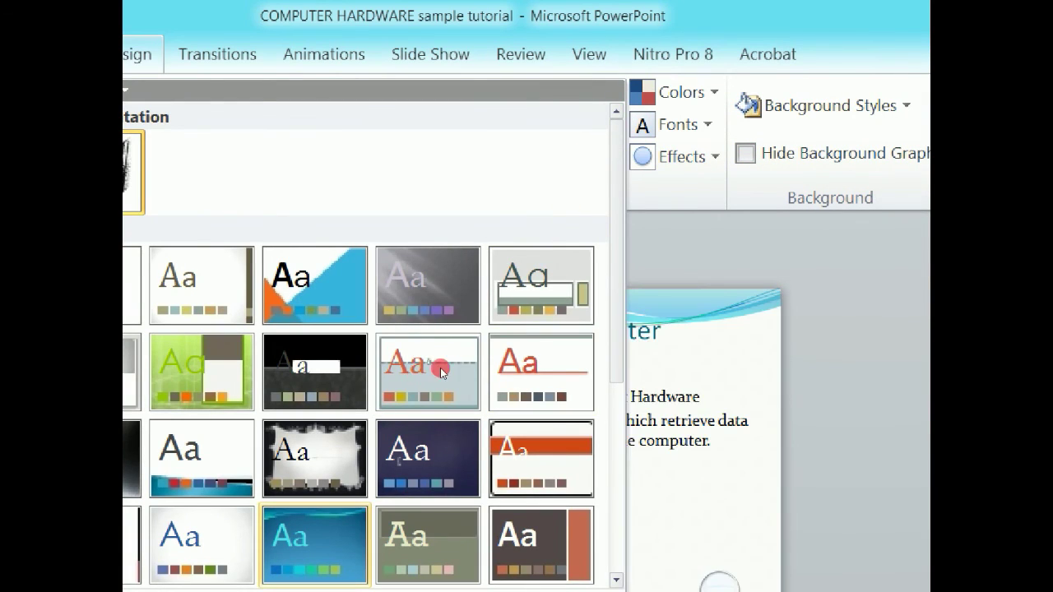
pyautogui.scroll(-4, 453, 359)
pyautogui.click(547, 350)
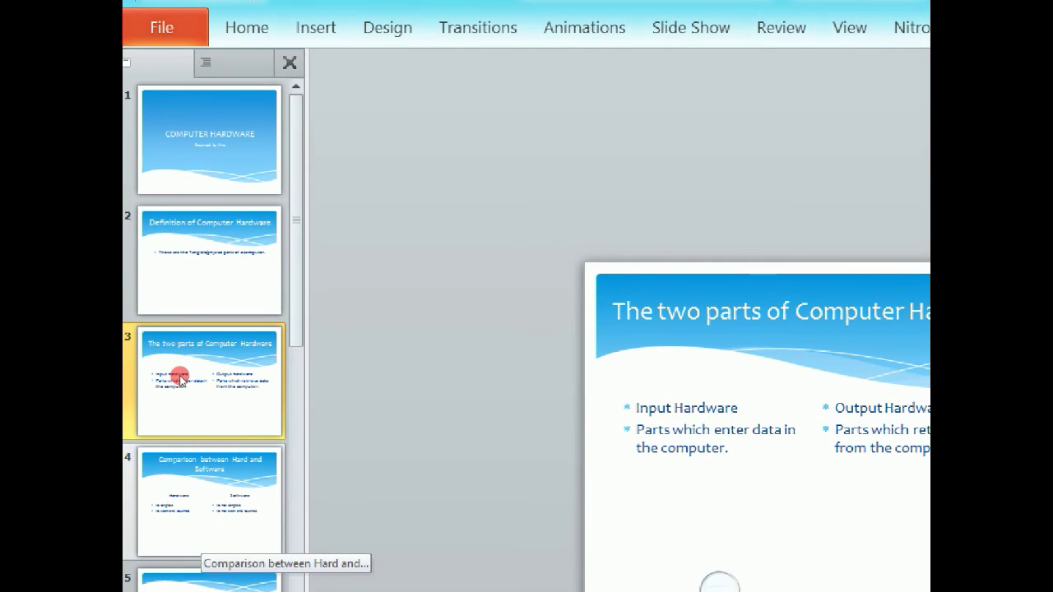
pyautogui.click(388, 28)
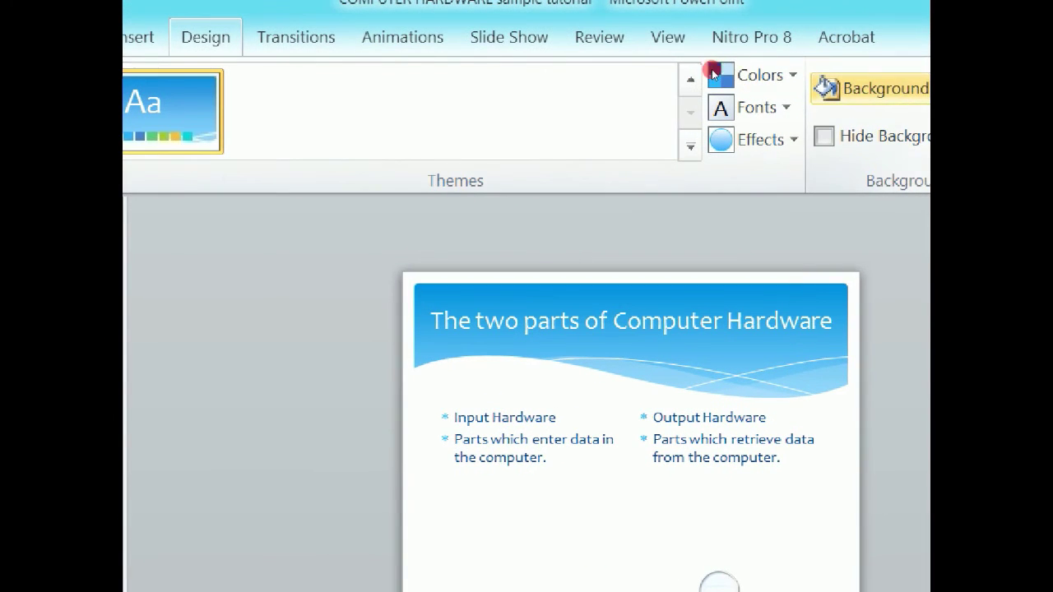
# - Change the presentation's theme colors to the built-in Hardcover color set
pyautogui.click(712, 74)
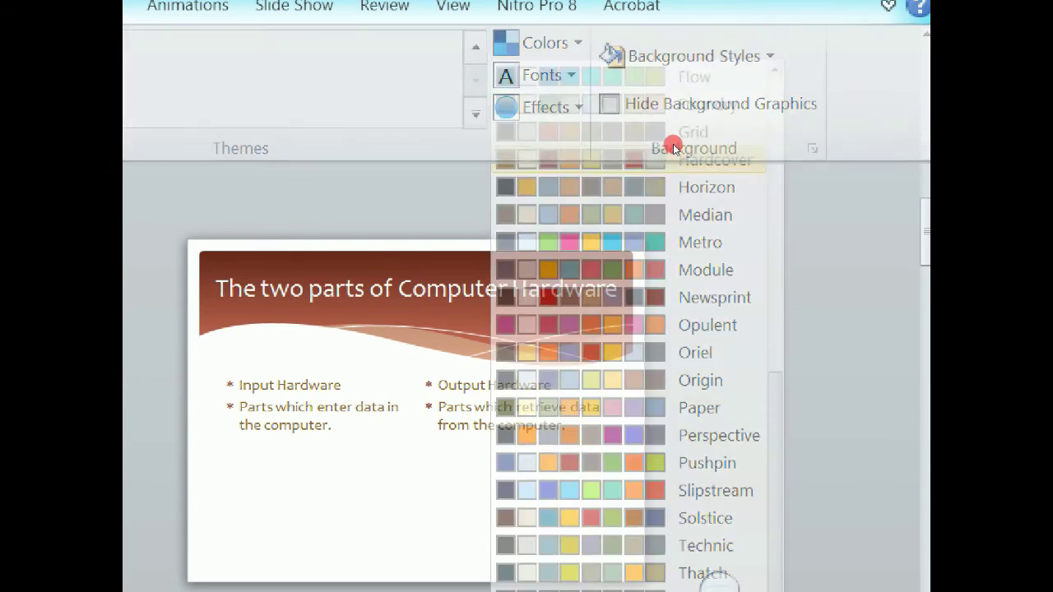
pyautogui.click(676, 146)
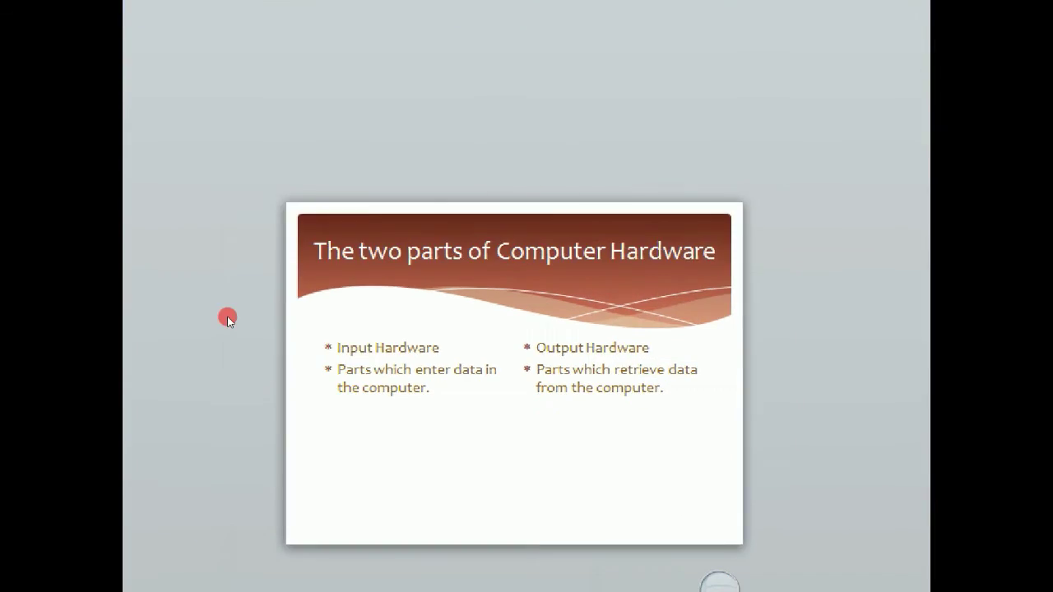
pyautogui.scroll(-3, 170, 406)
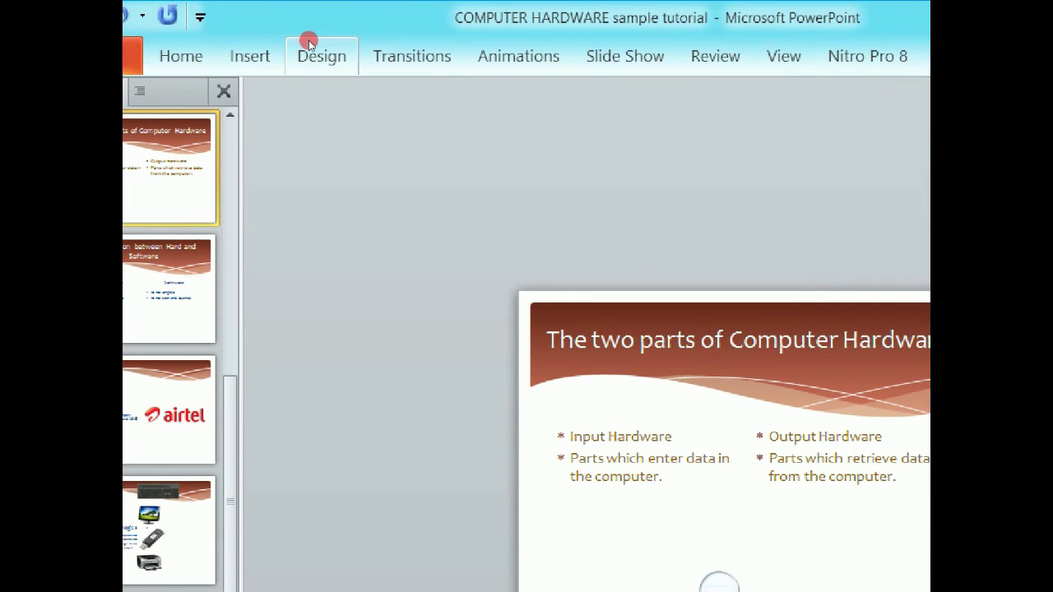
# - Format the slide background with a pattern fill, choosing the light dotted pattern in the third row, seventh column
pyautogui.click(309, 43)
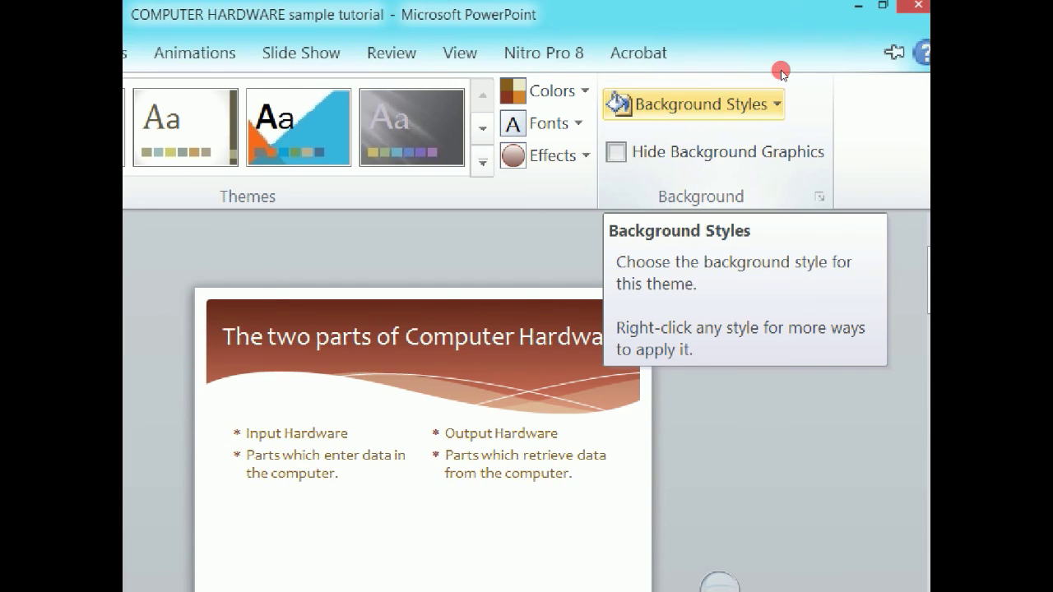
pyautogui.click(776, 104)
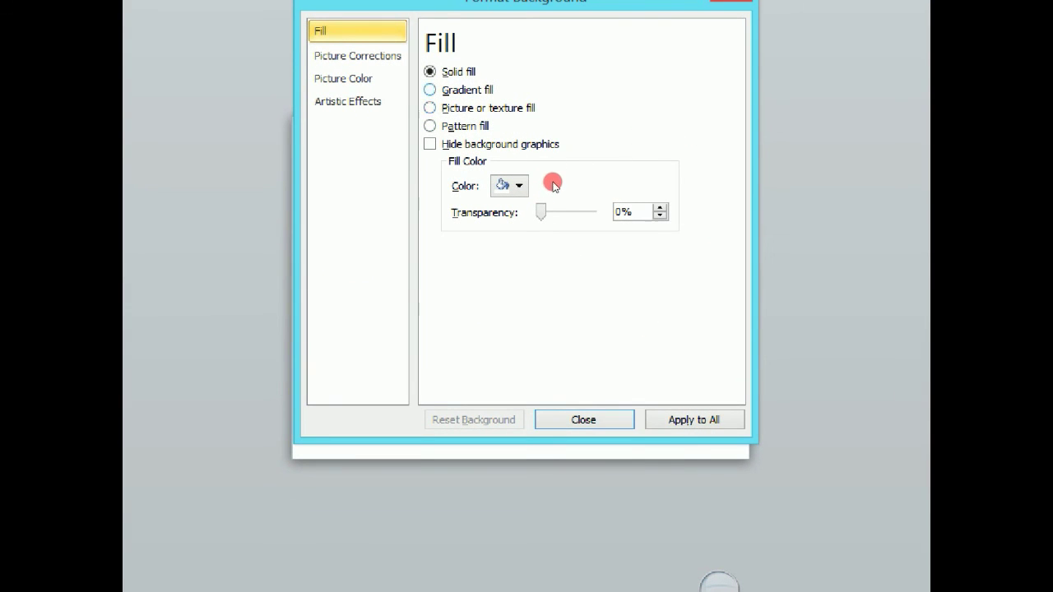
pyautogui.hotkey('alt', 'a')
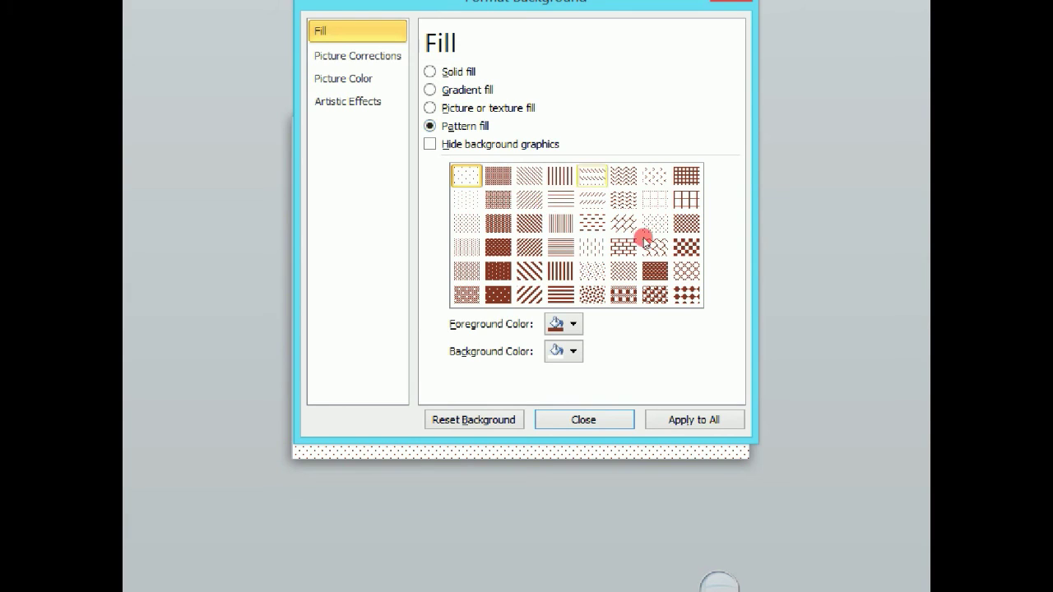
pyautogui.click(675, 255)
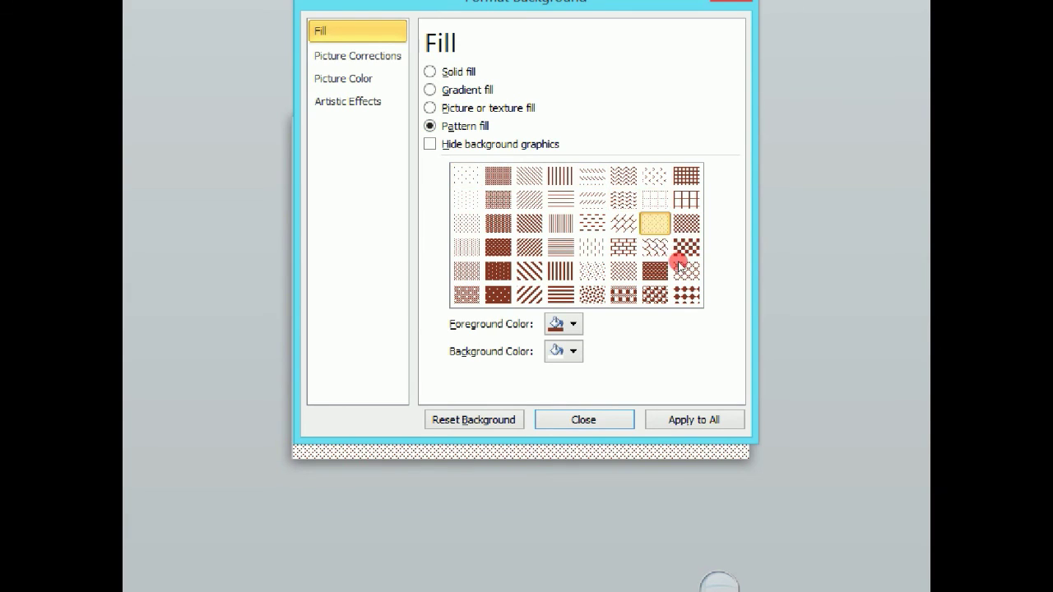